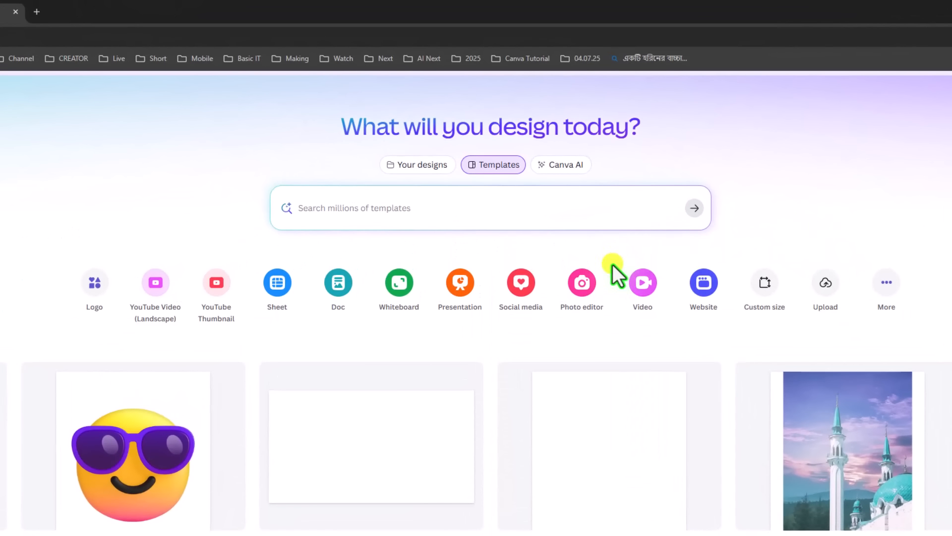
Step: Create a new blank Video (Landscape) design at 1920 × 1080 px
{"action": "left_click", "coordinate": [642, 292]}
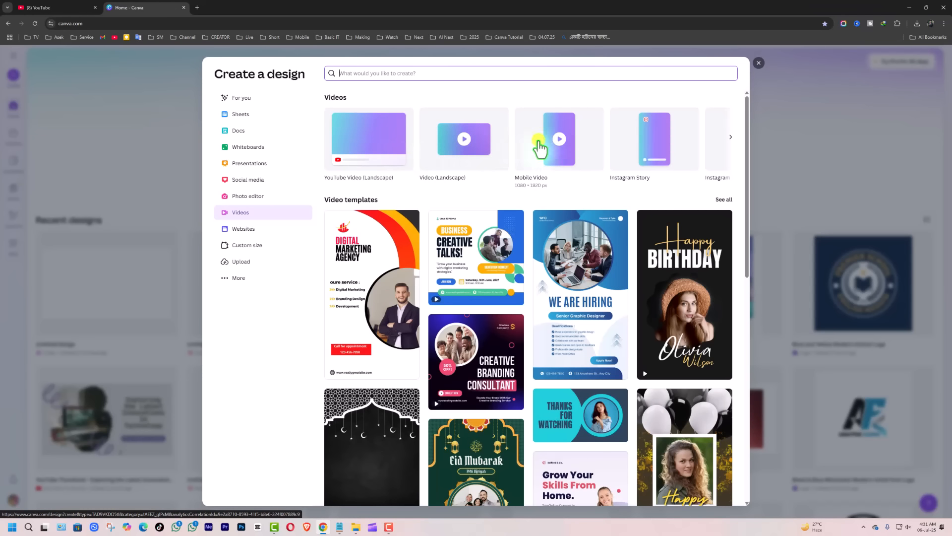
{"action": "left_click", "coordinate": [731, 145]}
{"action": "left_click", "coordinate": [731, 146]}
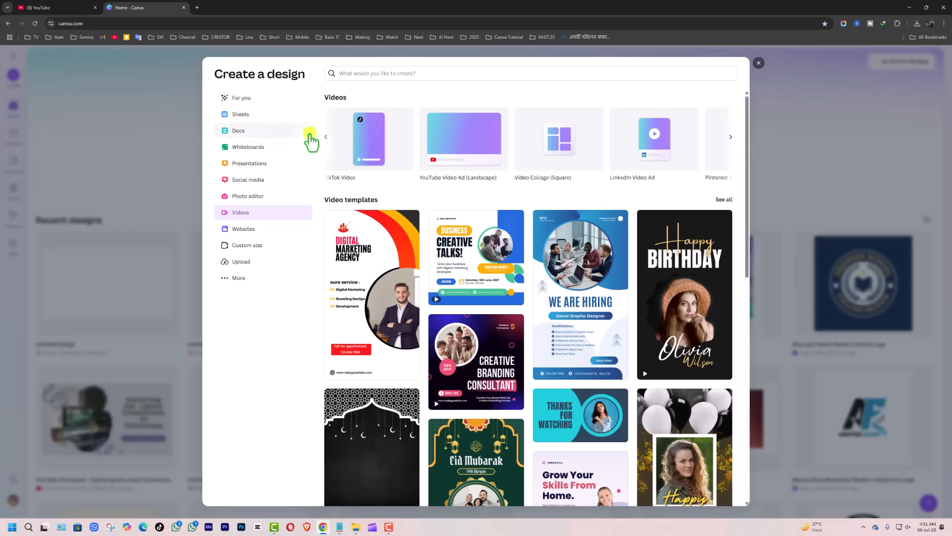
{"action": "left_click", "coordinate": [325, 139]}
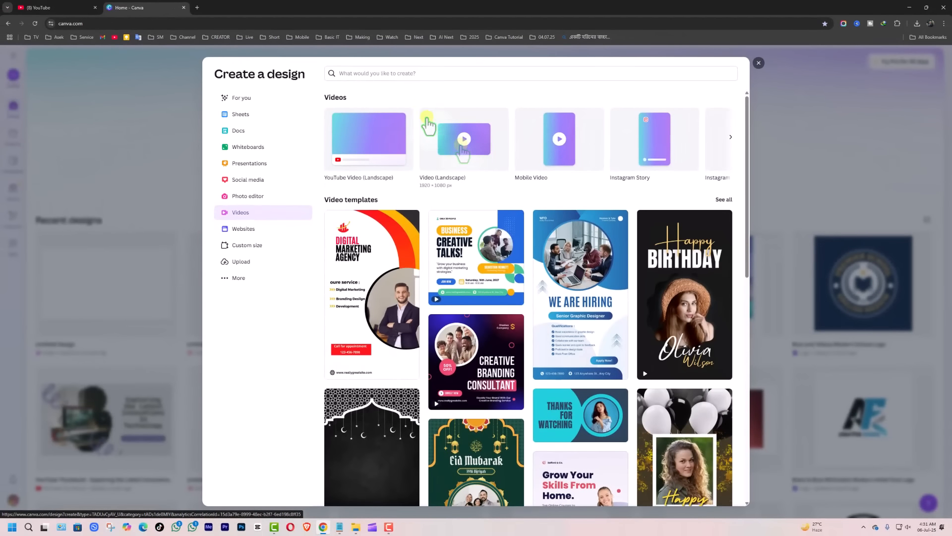
{"action": "left_click", "coordinate": [465, 149]}
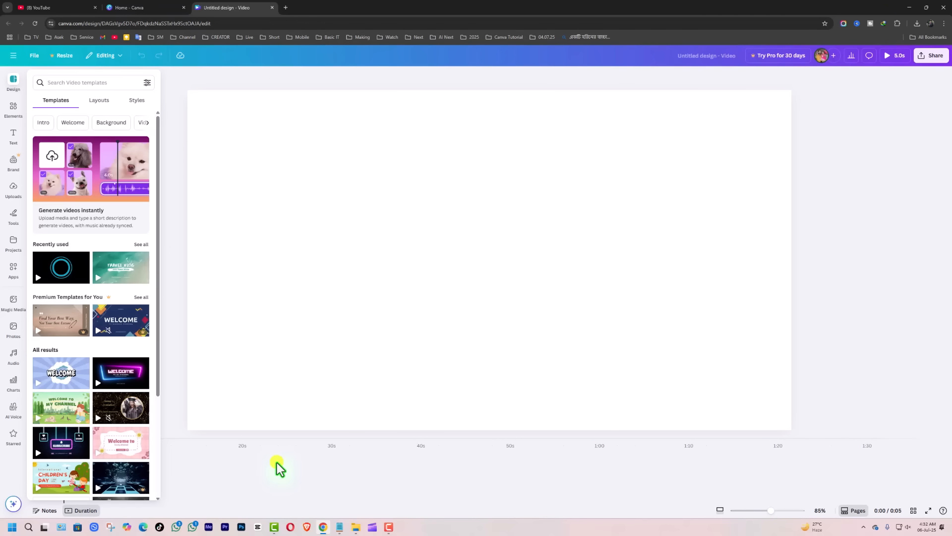
Step: Extend the first page's duration to 10 seconds and add two blank pages after it
{"action": "left_click", "coordinate": [277, 462]}
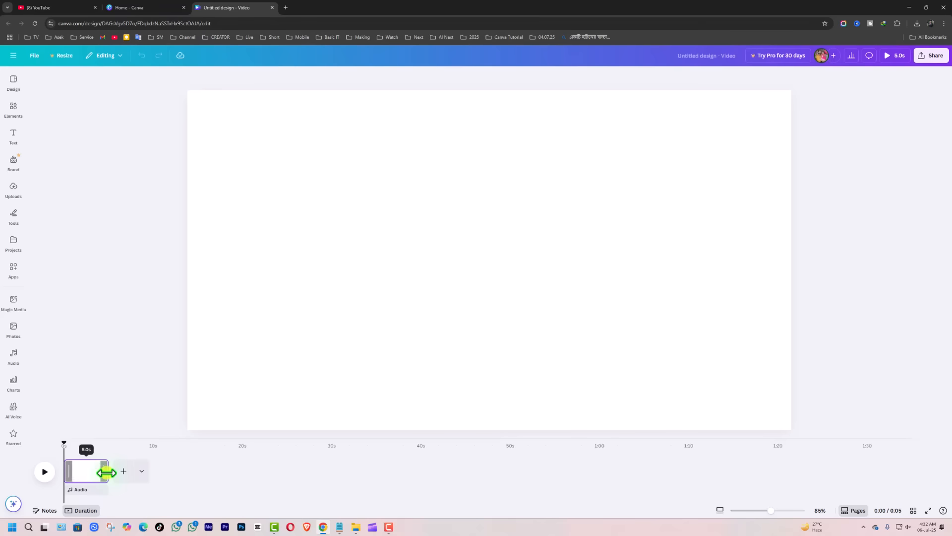
{"action": "left_click_drag", "start_coordinate": [106, 472], "coordinate": [152, 472]}
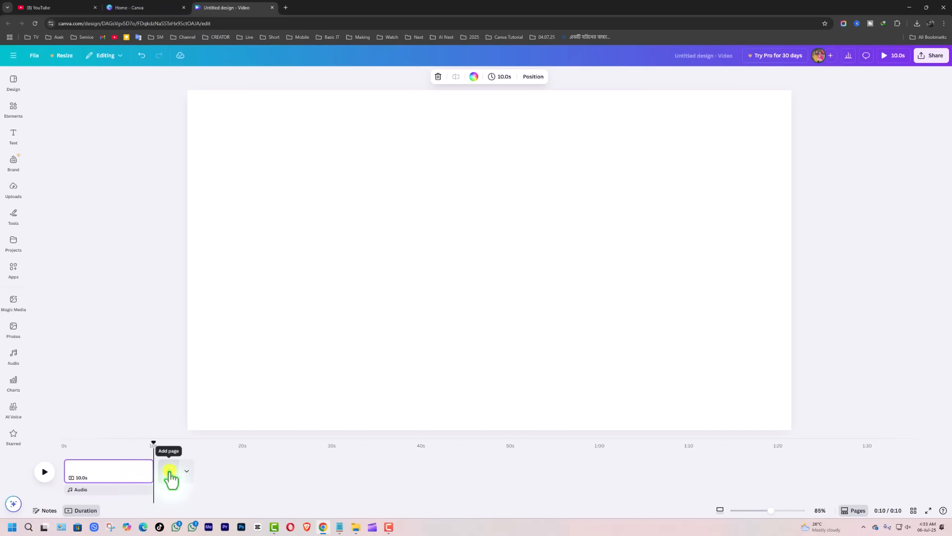
{"action": "left_click", "coordinate": [171, 476]}
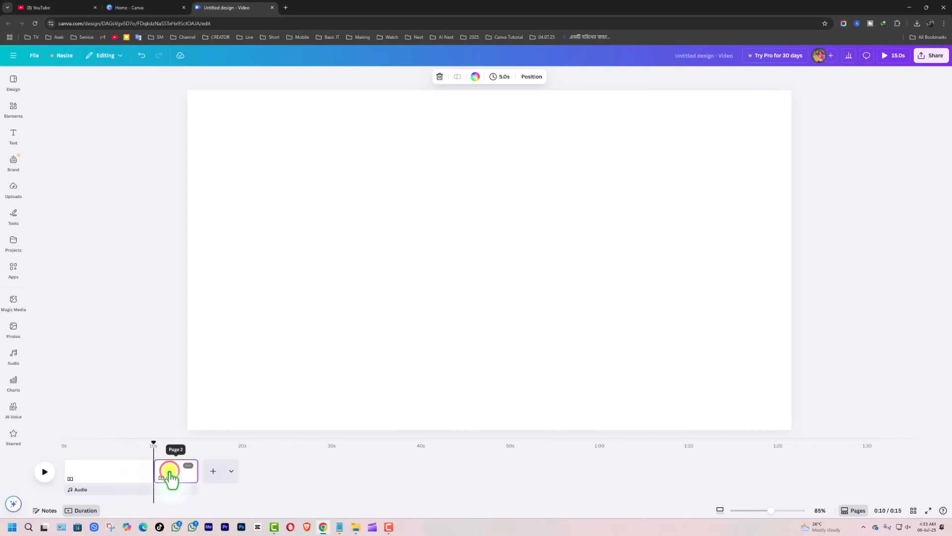
{"action": "left_click", "coordinate": [212, 474]}
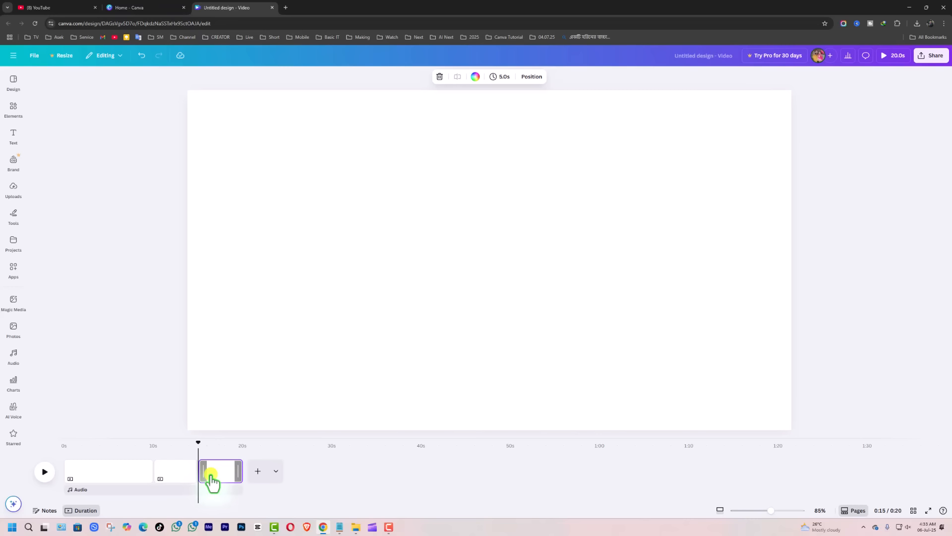
Step: Select the first page for editing and search the design elements for "mountain background"
{"action": "left_click", "coordinate": [216, 471]}
{"action": "left_click", "coordinate": [171, 471]}
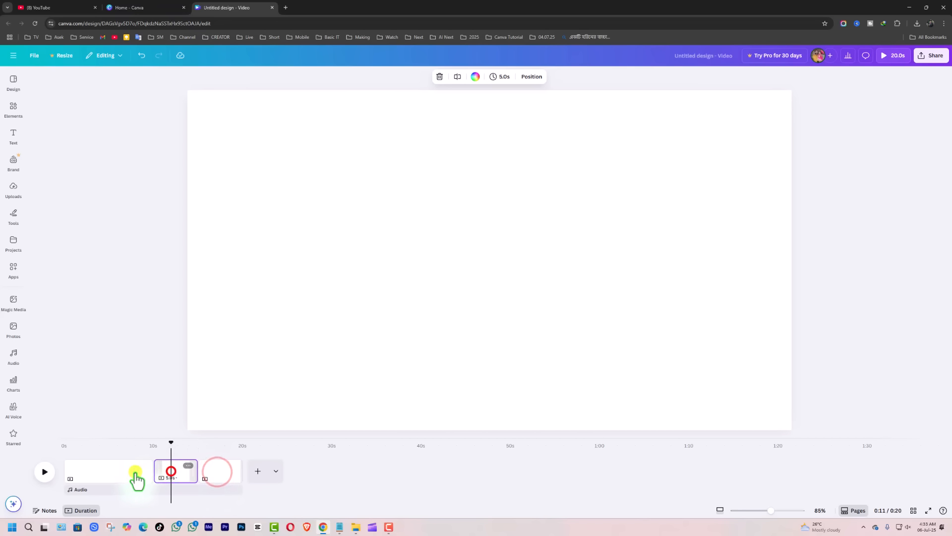
{"action": "left_click", "coordinate": [119, 471]}
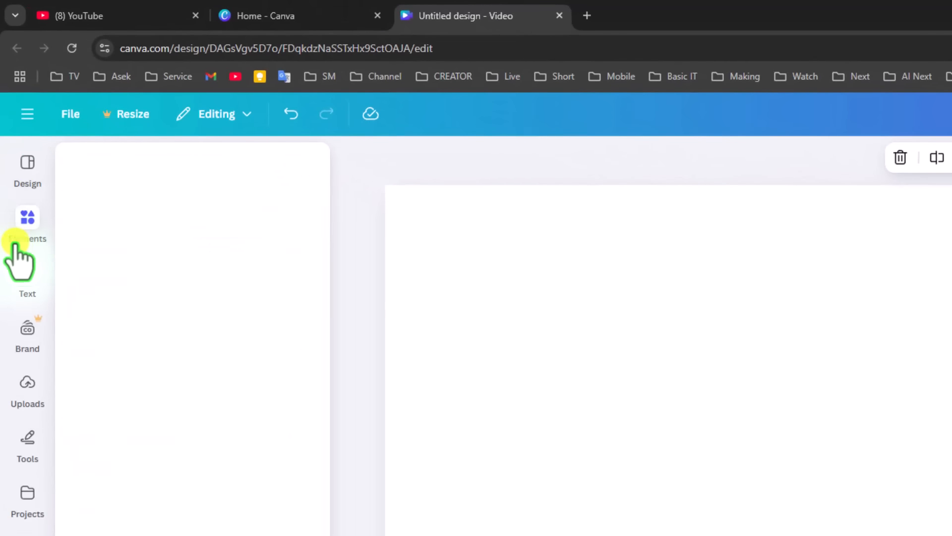
{"action": "mouse_move", "coordinate": [25, 227]}
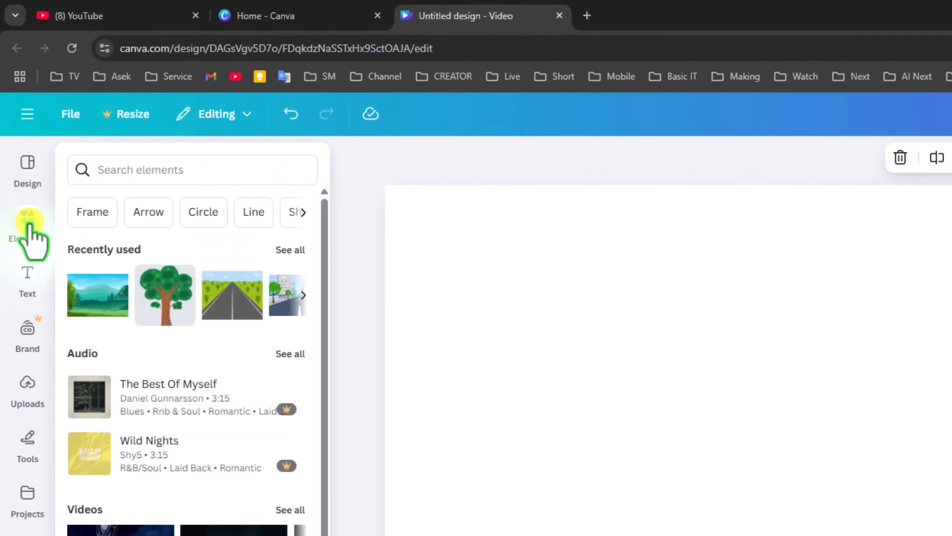
{"action": "left_click", "coordinate": [32, 233]}
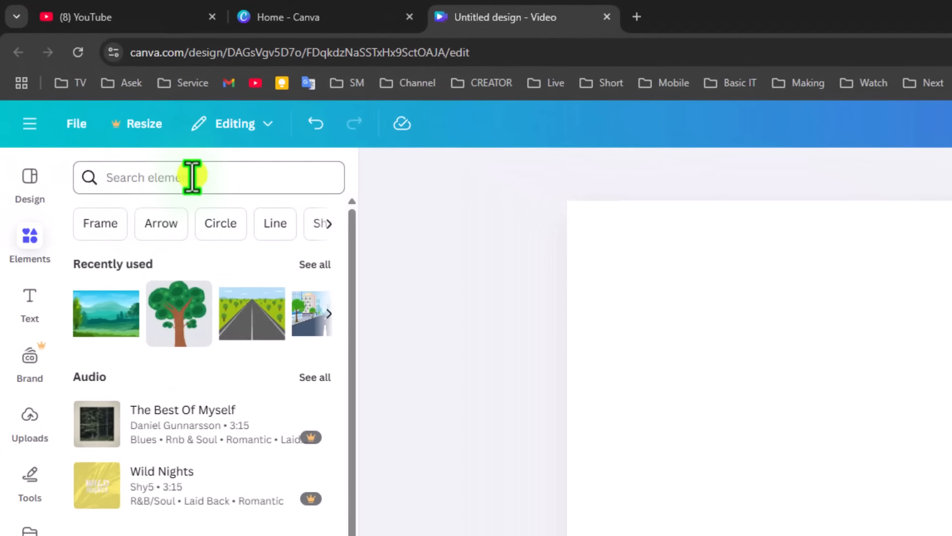
{"action": "left_click", "coordinate": [188, 172]}
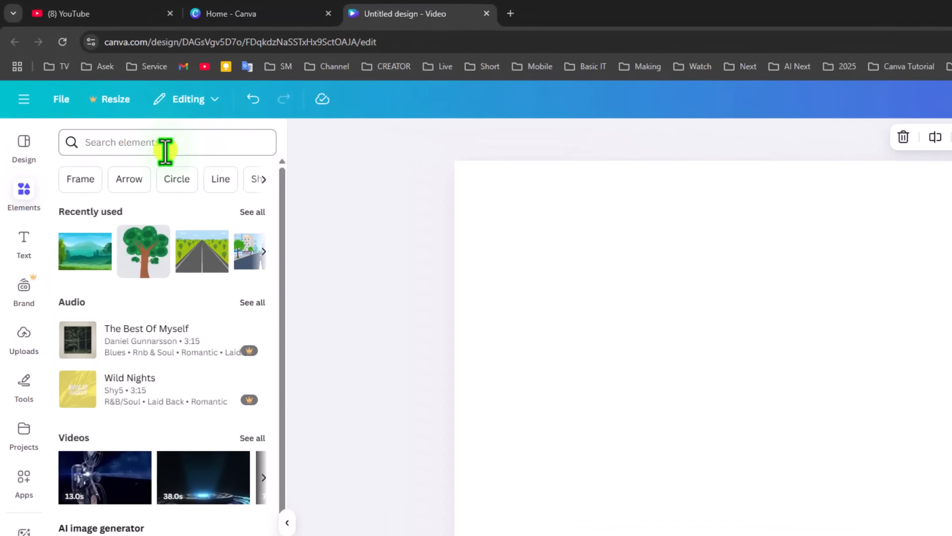
{"action": "left_click", "coordinate": [165, 142]}
{"action": "type", "text": "mountain background"}
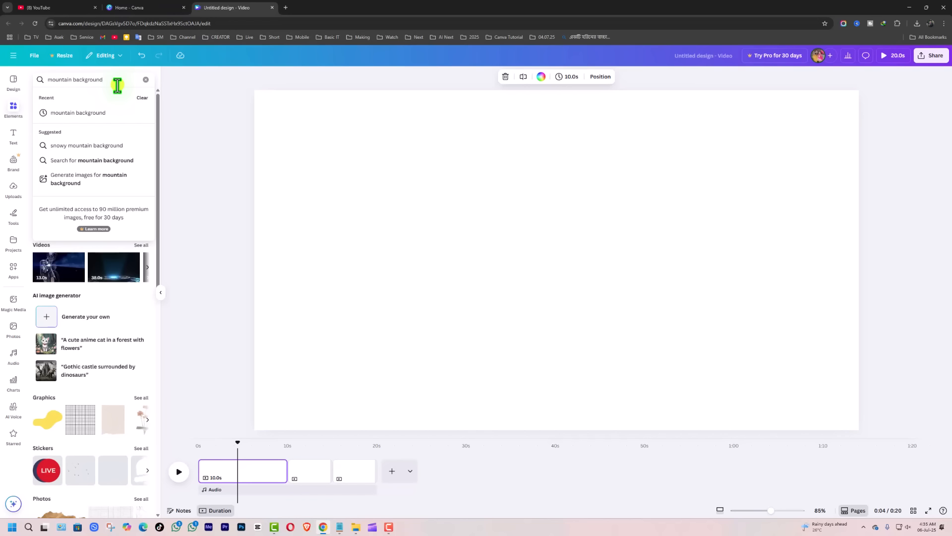
{"action": "key", "text": "Return"}
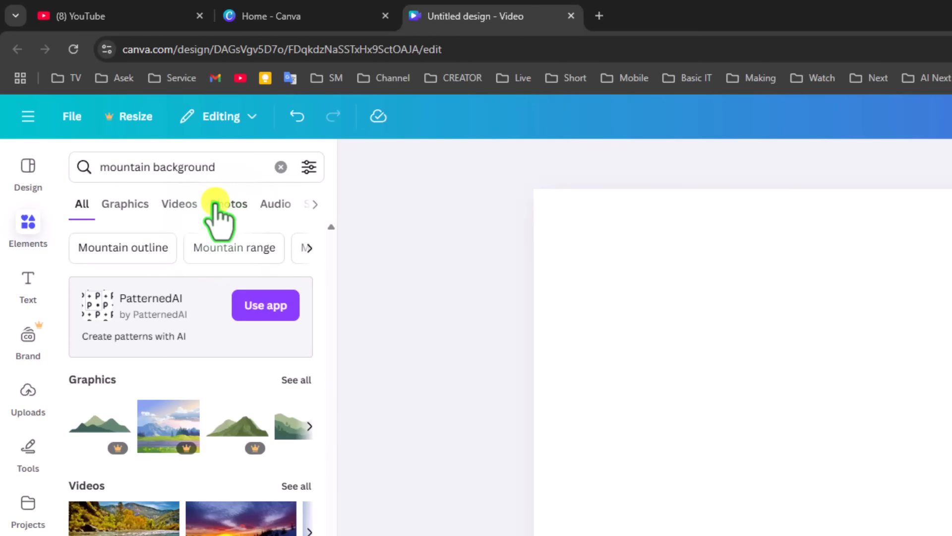
Step: Limit the results to graphics and insert the green meadow with trees, blue mountains and clouds
{"action": "left_click", "coordinate": [124, 206]}
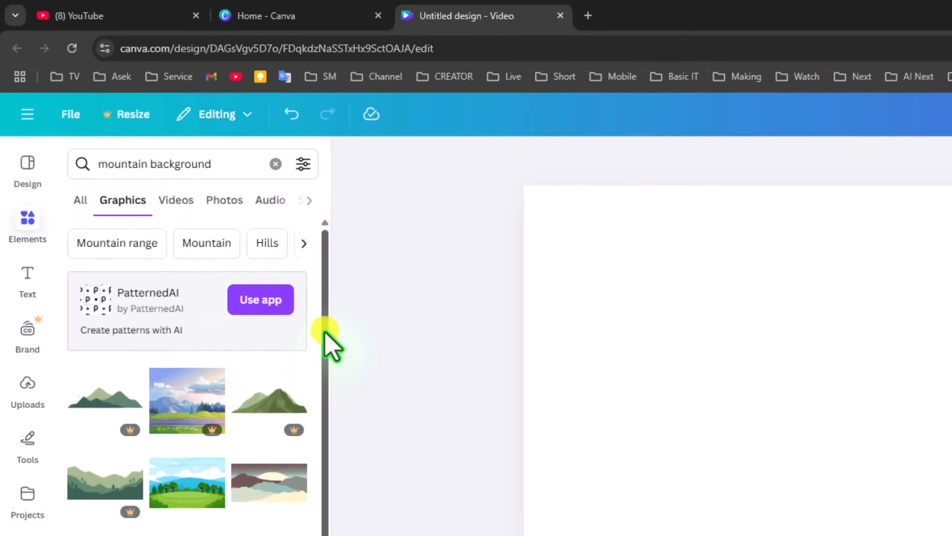
{"action": "left_click_drag", "start_coordinate": [325, 332], "coordinate": [161, 167]}
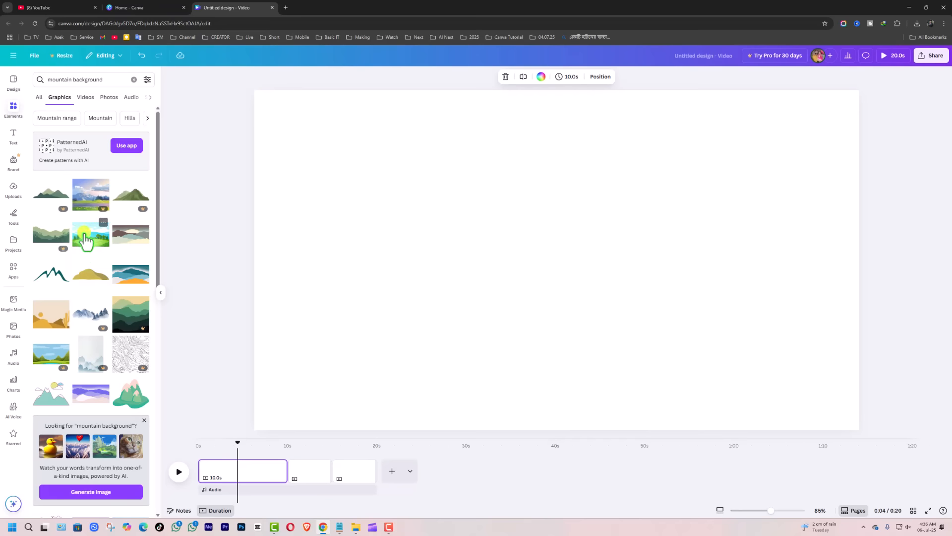
{"action": "left_click", "coordinate": [96, 243]}
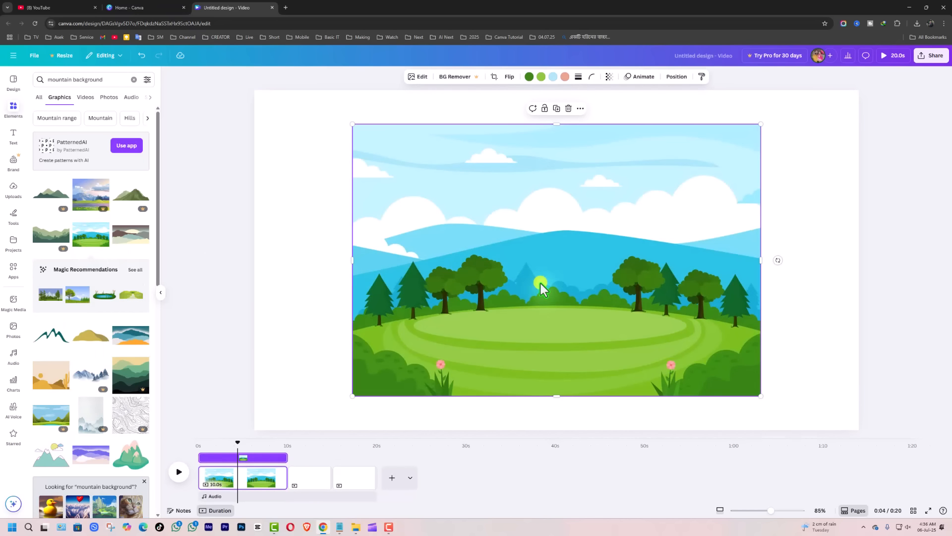
Step: Enlarge and reposition the meadow graphic so it covers the whole first page
{"action": "left_click", "coordinate": [300, 189]}
{"action": "left_click", "coordinate": [409, 197]}
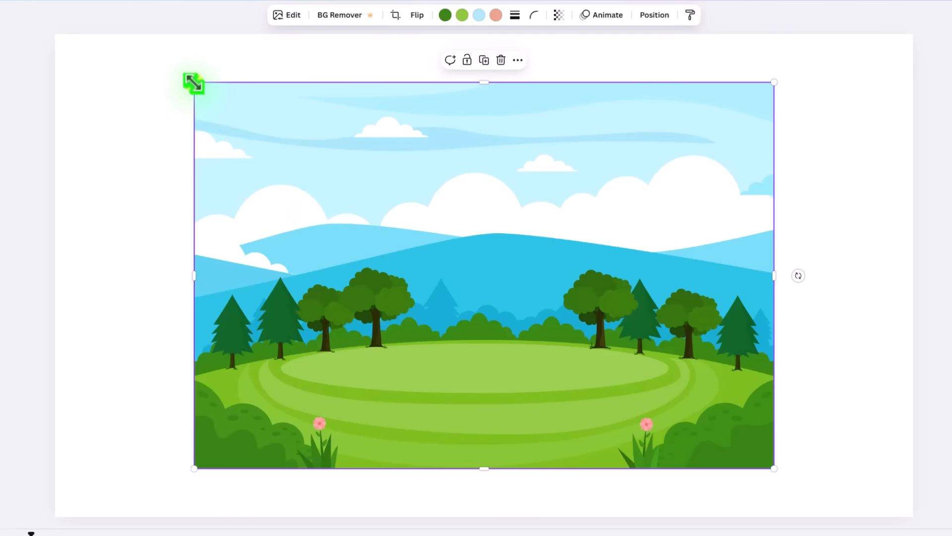
{"action": "left_click_drag", "start_coordinate": [193, 83], "coordinate": [97, 38]}
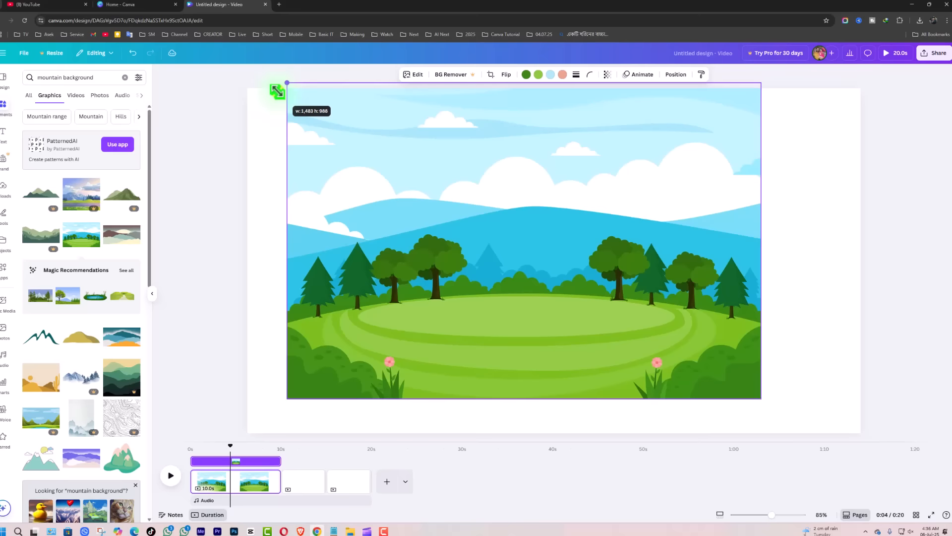
{"action": "left_click_drag", "start_coordinate": [277, 92], "coordinate": [232, 77]}
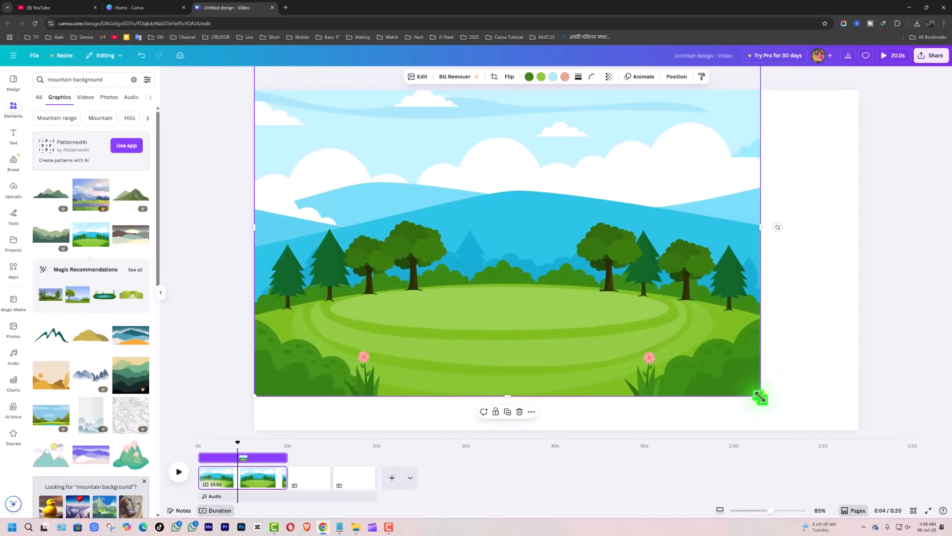
{"action": "left_click_drag", "start_coordinate": [760, 397], "coordinate": [870, 462]}
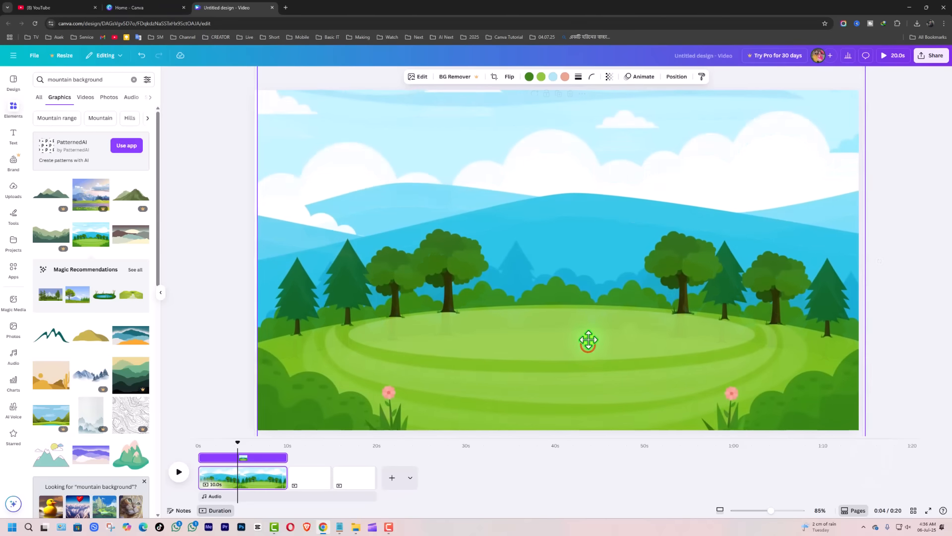
{"action": "mouse_move", "coordinate": [587, 340]}
{"action": "left_mouse_down"}
{"action": "mouse_move", "coordinate": [587, 274]}
{"action": "mouse_move", "coordinate": [583, 330]}
{"action": "left_mouse_up"}
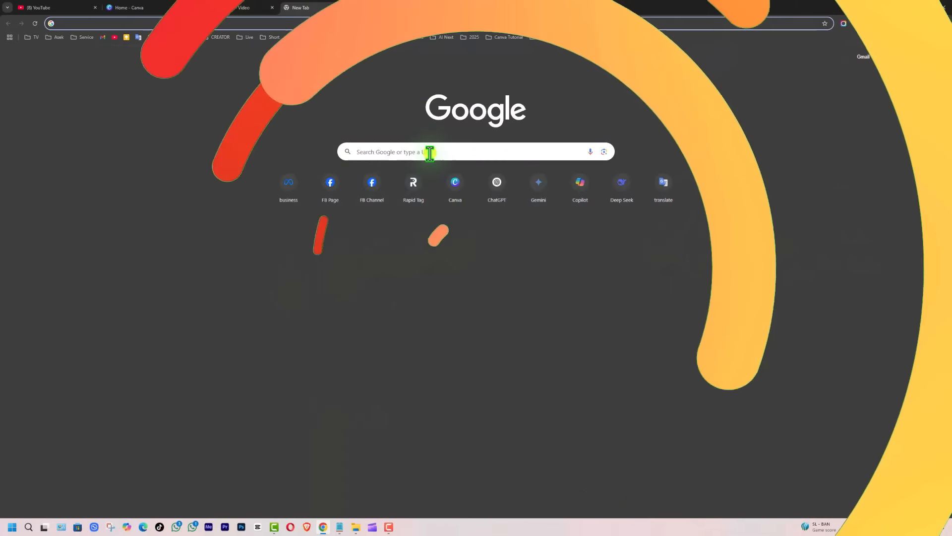
Step: Search Google Images for "cartoon background" in a new browser tab
{"action": "left_click", "coordinate": [427, 151]}
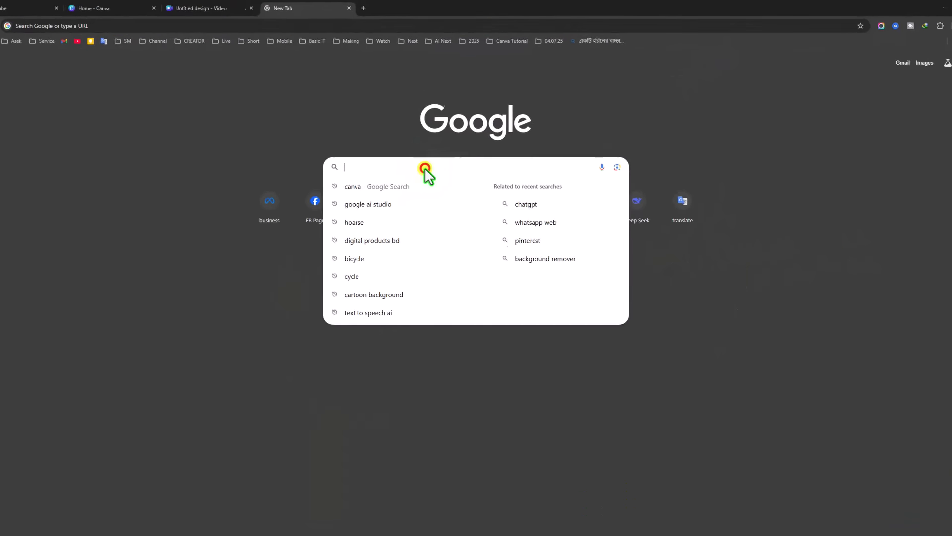
{"action": "type", "text": "cartoon background"}
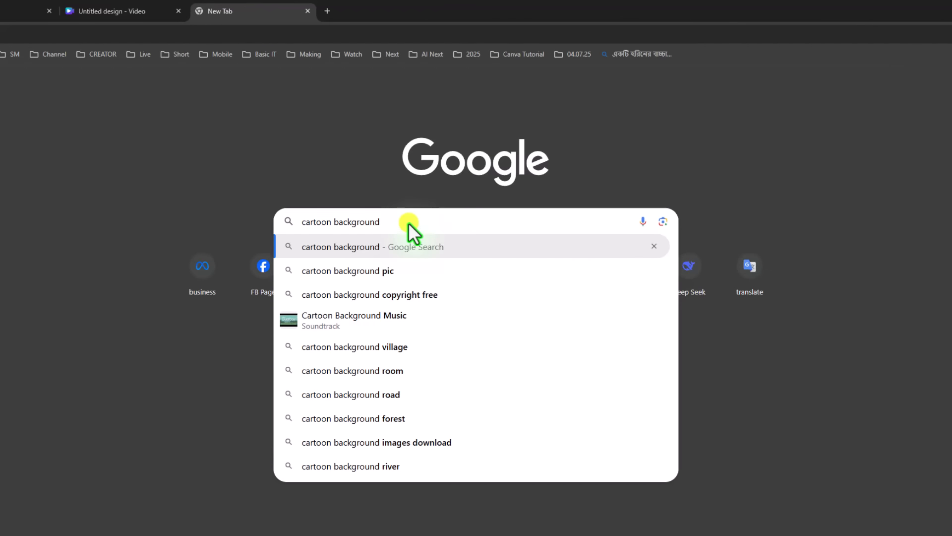
{"action": "key", "text": "Return"}
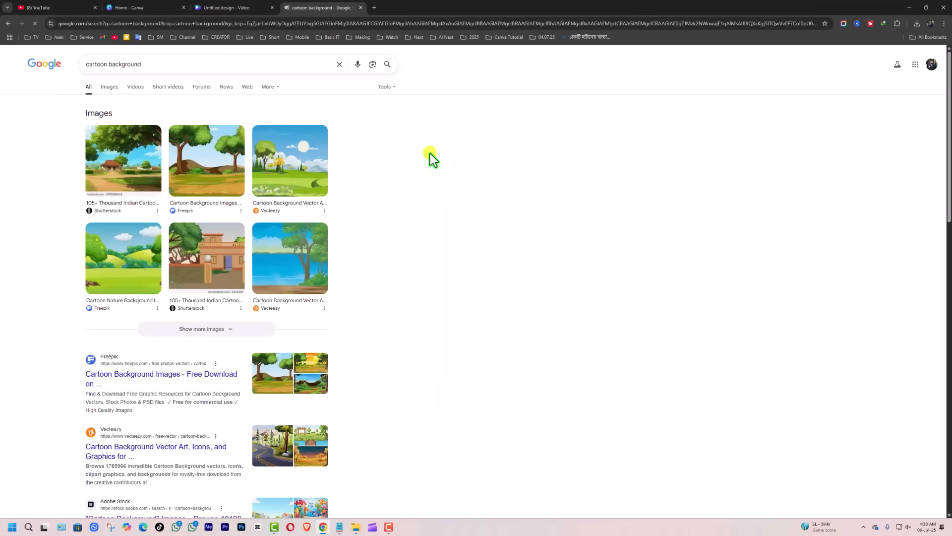
{"action": "left_click", "coordinate": [109, 87]}
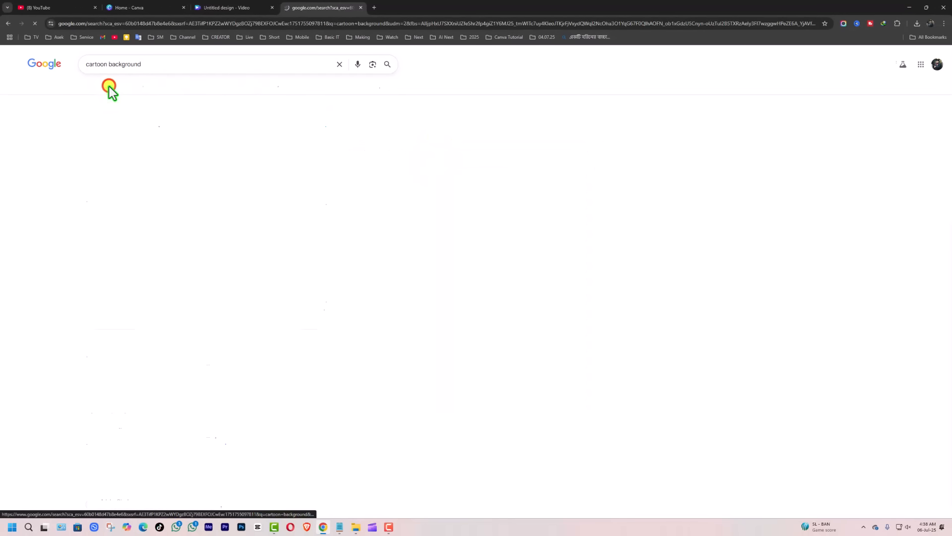
Step: Browse the cartoon backgrounds and save the Pixabay picture of a tree and sun over green hills as a JPEG in Downloads
{"action": "scroll", "coordinate": [425, 252], "scroll_direction": "down", "scroll_amount": 5}
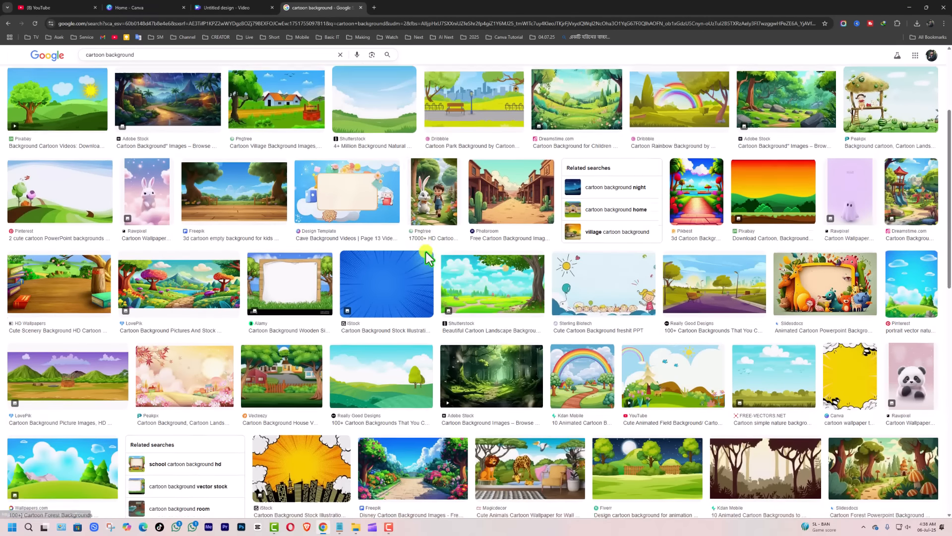
{"action": "scroll", "coordinate": [427, 252], "scroll_direction": "down", "scroll_amount": 3}
{"action": "scroll", "coordinate": [429, 248], "scroll_direction": "up", "scroll_amount": 2}
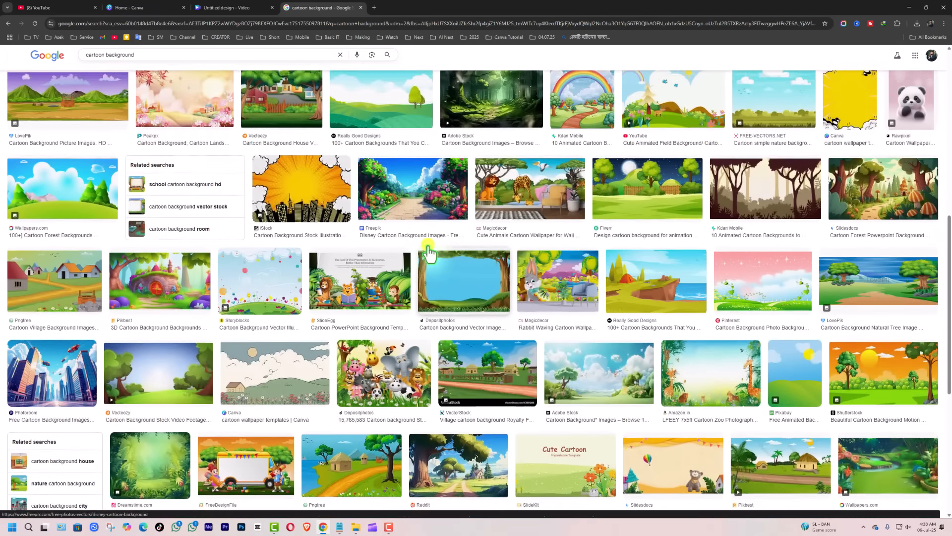
{"action": "scroll", "coordinate": [429, 248], "scroll_direction": "down", "scroll_amount": 4}
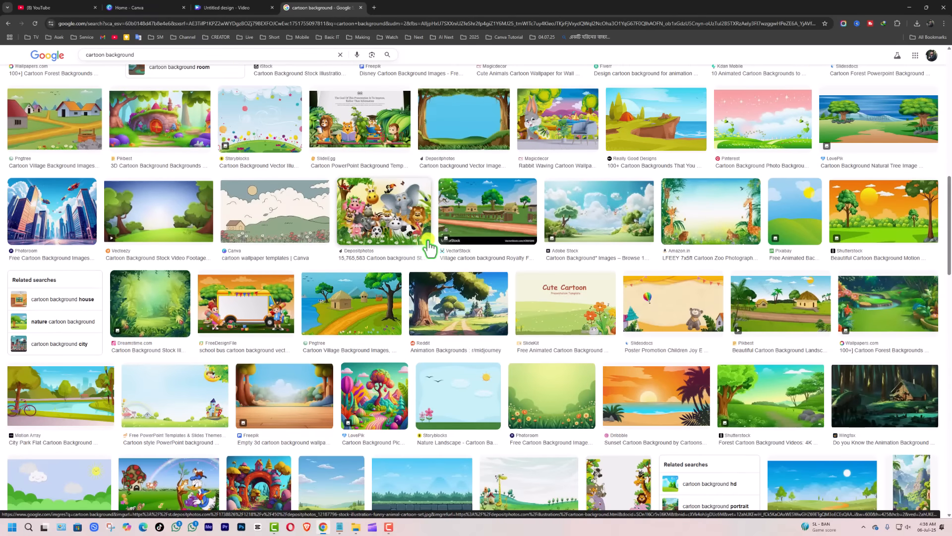
{"action": "scroll", "coordinate": [429, 247], "scroll_direction": "up", "scroll_amount": 15}
{"action": "scroll", "coordinate": [429, 247], "scroll_direction": "up", "scroll_amount": 3}
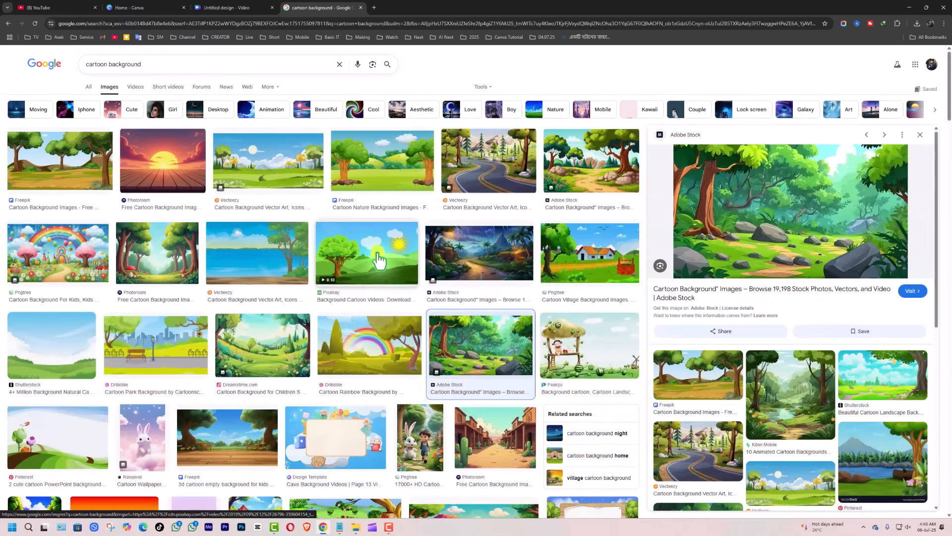
{"action": "left_click", "coordinate": [377, 252]}
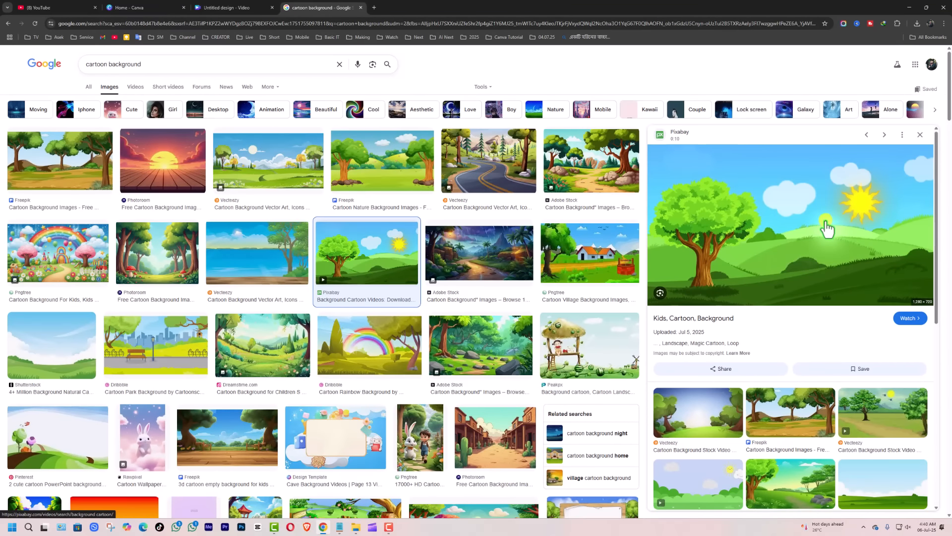
{"action": "right_click", "coordinate": [781, 191]}
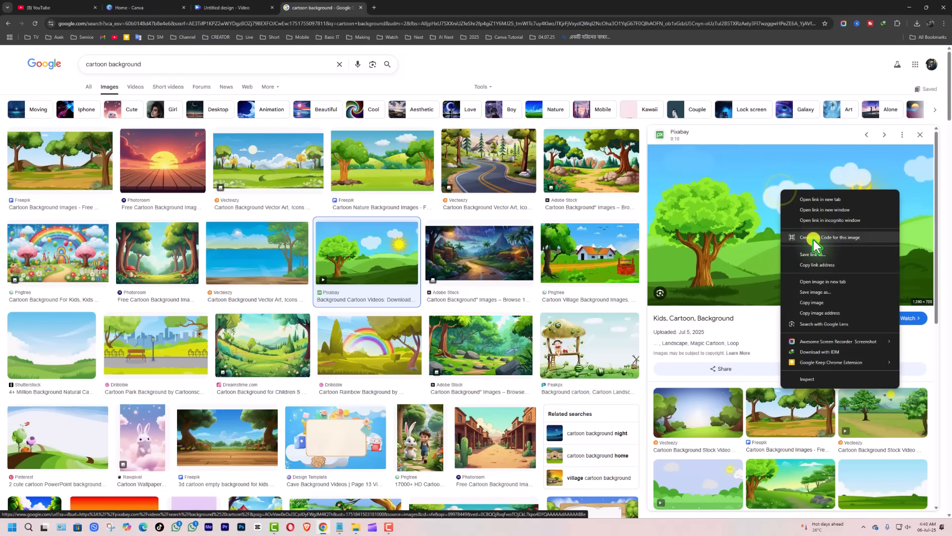
{"action": "left_click", "coordinate": [807, 293]}
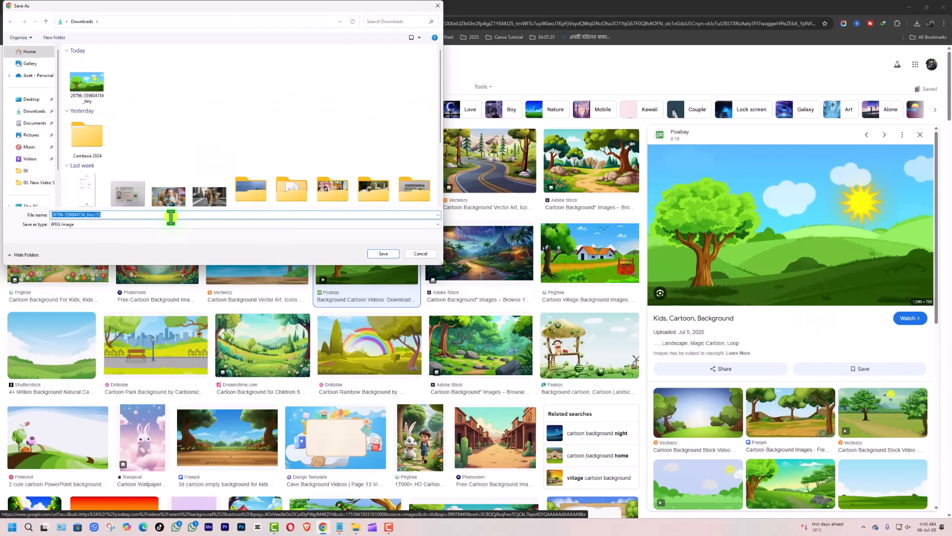
{"action": "left_click", "coordinate": [377, 255]}
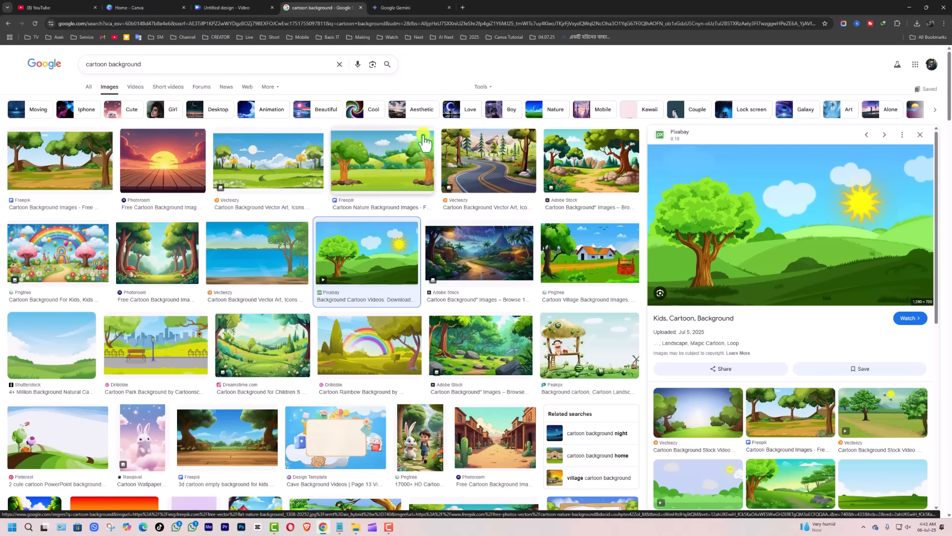
Step: Switch to Google Gemini, generate a picture from the prompt "Forest cartoon background image", and download it
{"action": "left_click", "coordinate": [424, 8]}
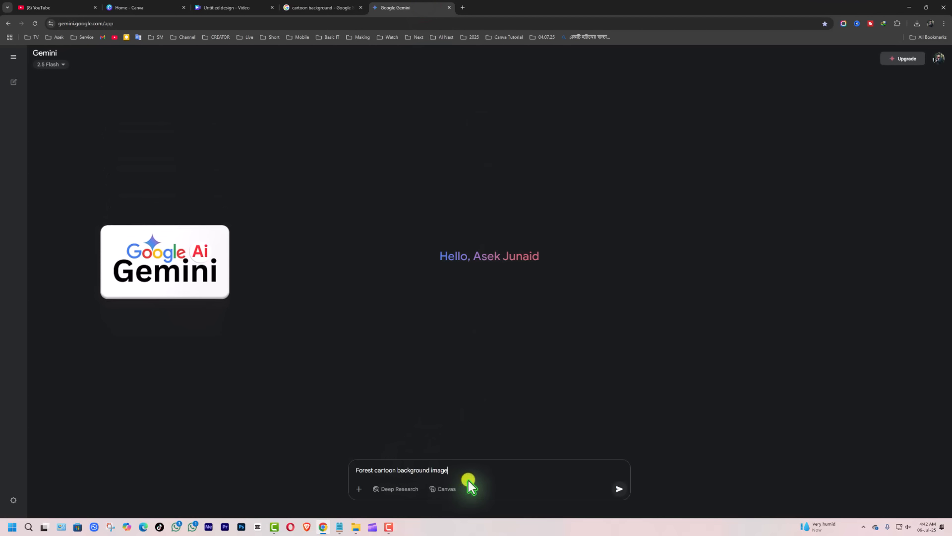
{"action": "left_click", "coordinate": [619, 494]}
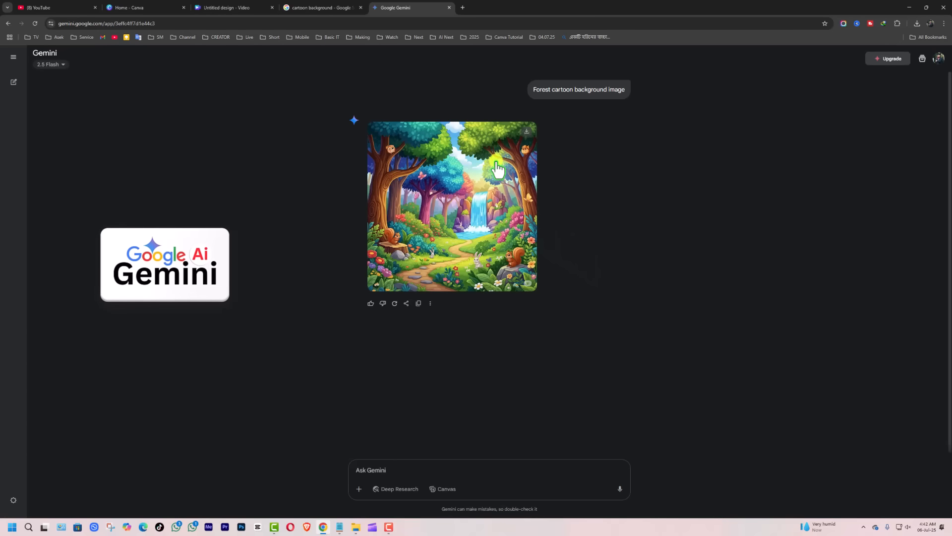
{"action": "left_click", "coordinate": [529, 140]}
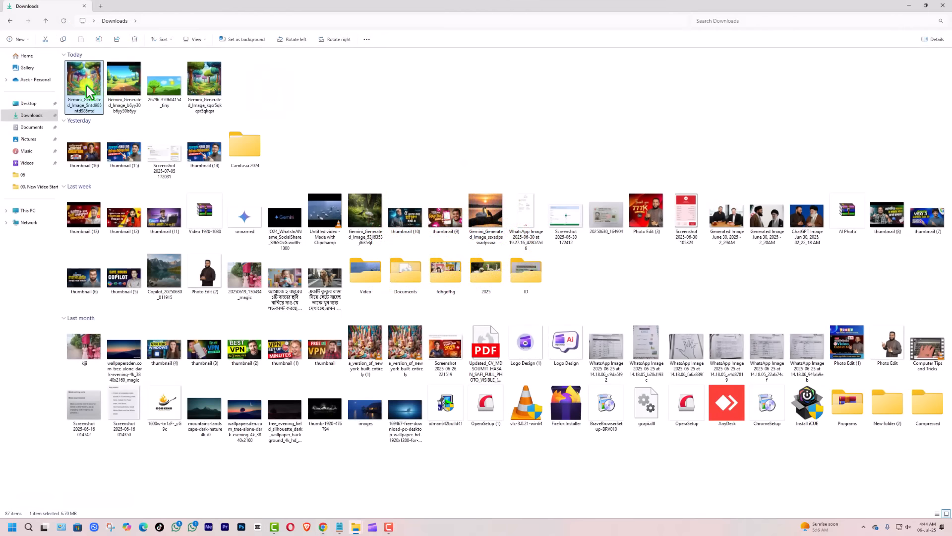
Step: View the downloaded waterfall forest picture at full size and browse the pictures following it in Downloads
{"action": "double_click", "coordinate": [88, 85]}
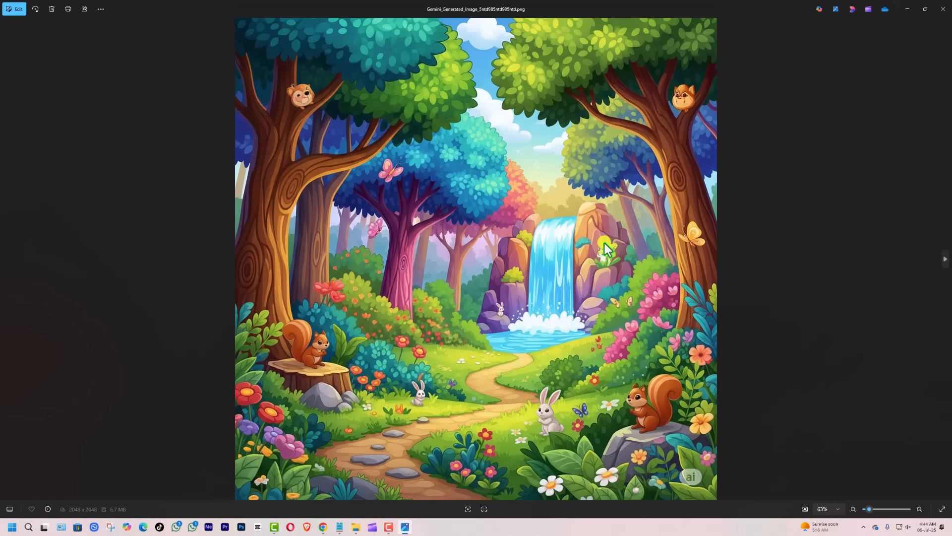
{"action": "key", "text": "Right"}
{"action": "key", "text": "Right"}
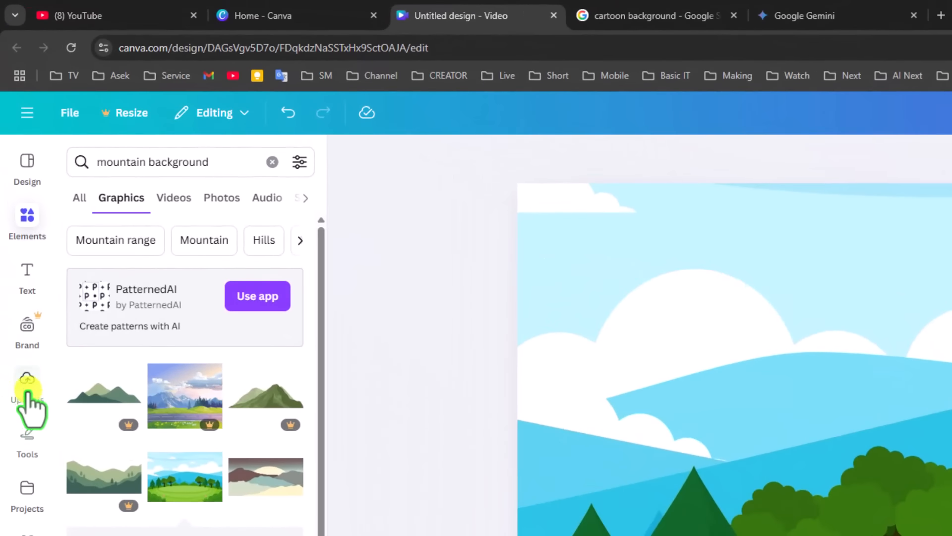
Step: In the Canva design, upload the Gemini waterfall forest and country road images together from Downloads
{"action": "left_click", "coordinate": [28, 387]}
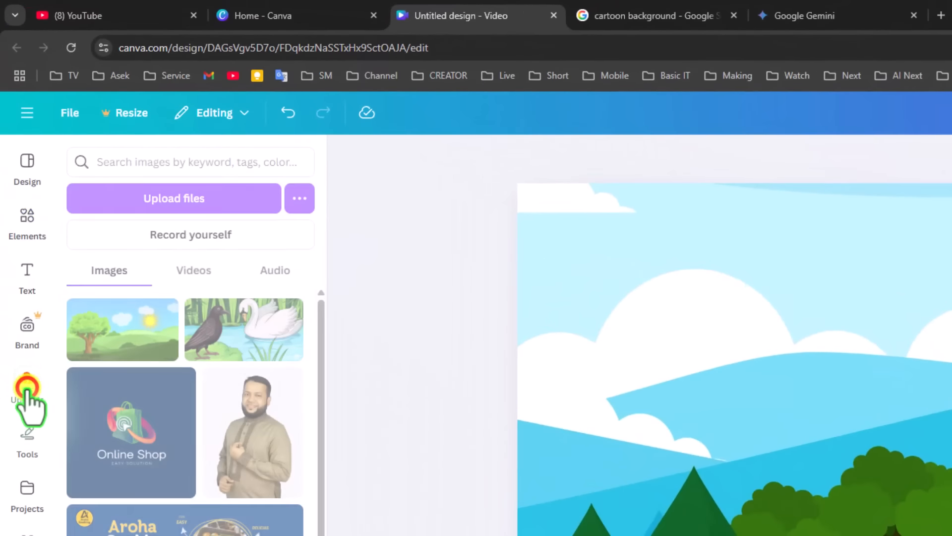
{"action": "left_click", "coordinate": [159, 201]}
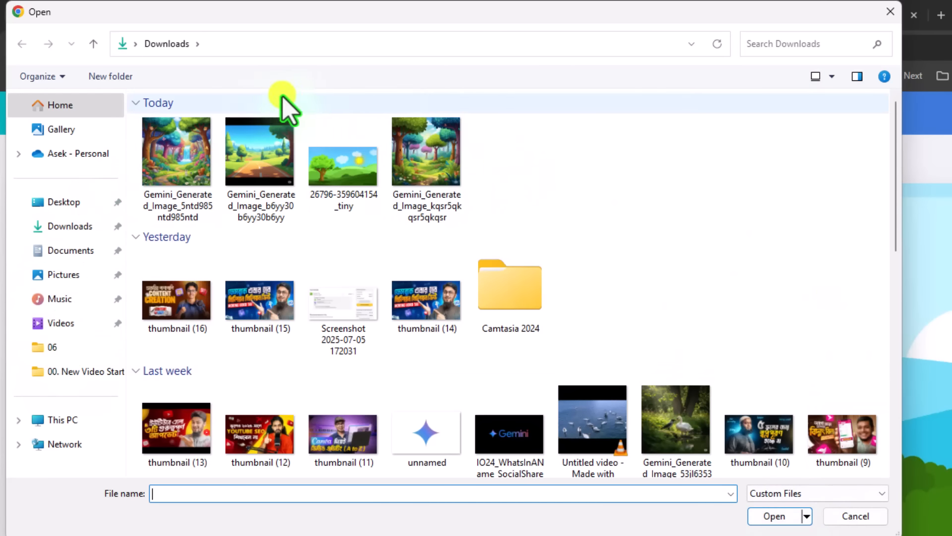
{"action": "left_click", "coordinate": [182, 177]}
{"action": "left_click", "coordinate": [248, 162], "text": "ctrl"}
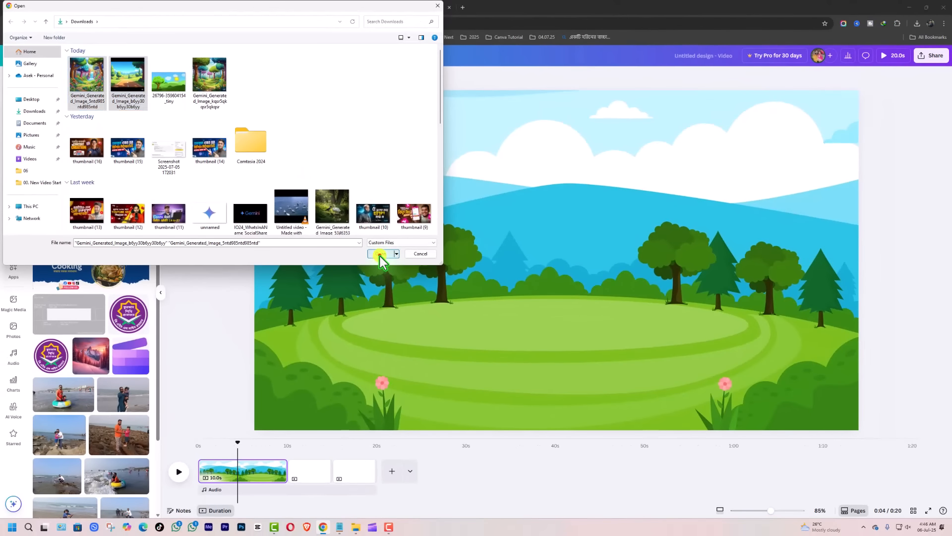
{"action": "left_click", "coordinate": [773, 515]}
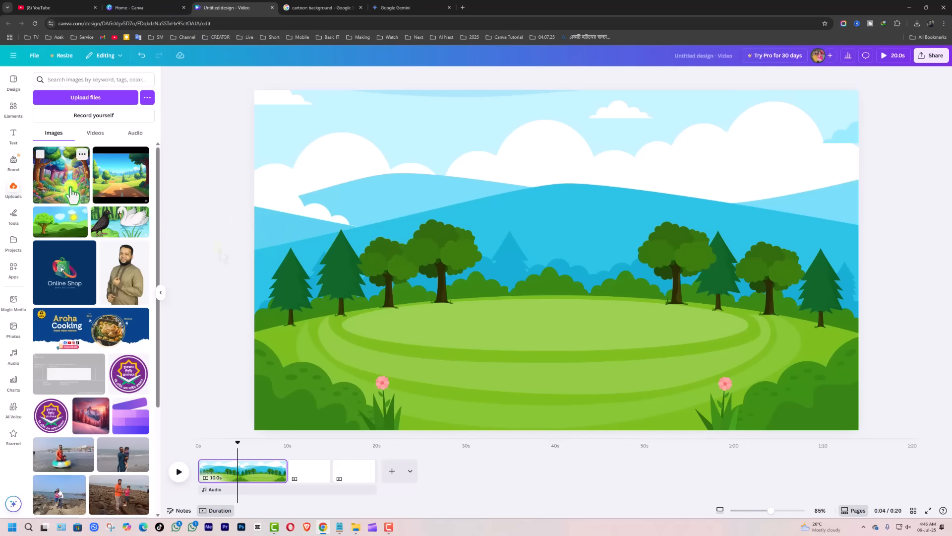
Step: Place the uploaded waterfall forest image on the second page and enlarge it to cover the whole page
{"action": "left_click", "coordinate": [312, 468]}
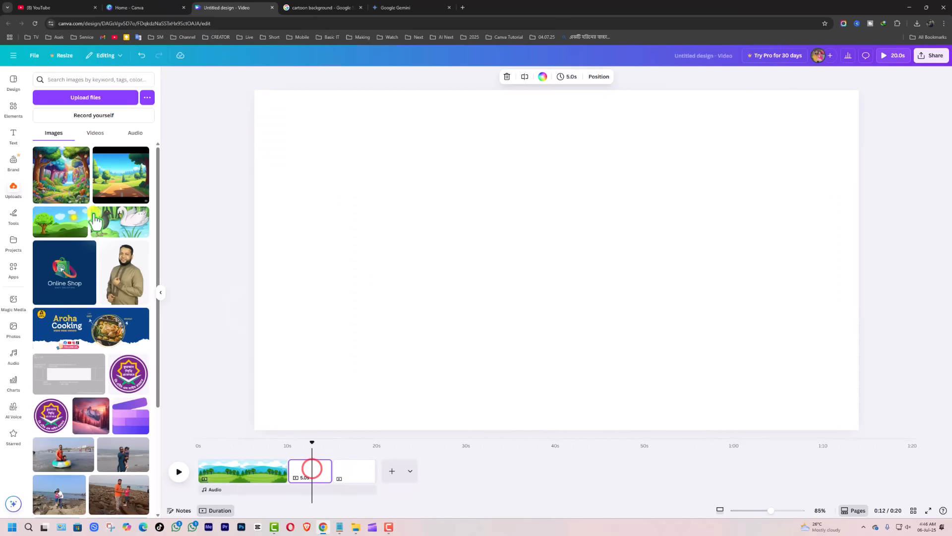
{"action": "left_click", "coordinate": [65, 181]}
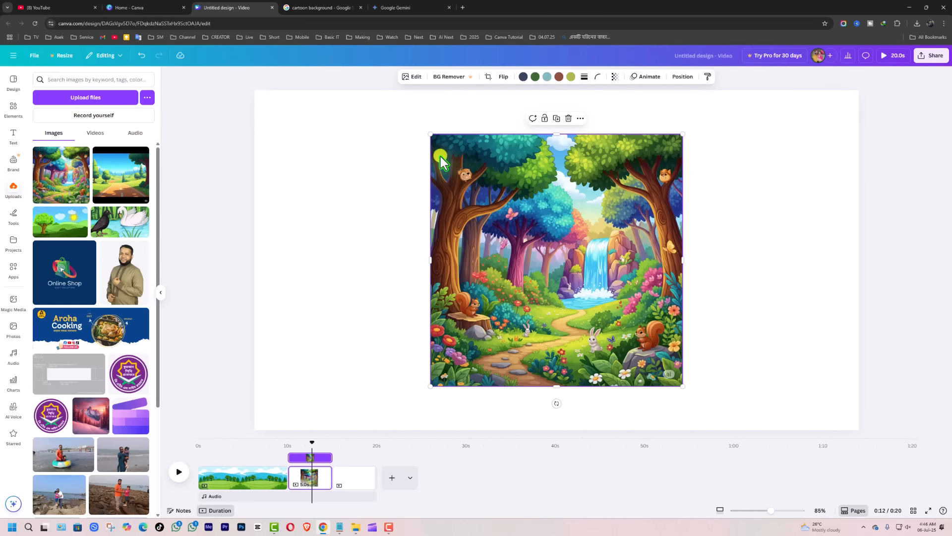
{"action": "left_click_drag", "start_coordinate": [430, 134], "coordinate": [181, 26]}
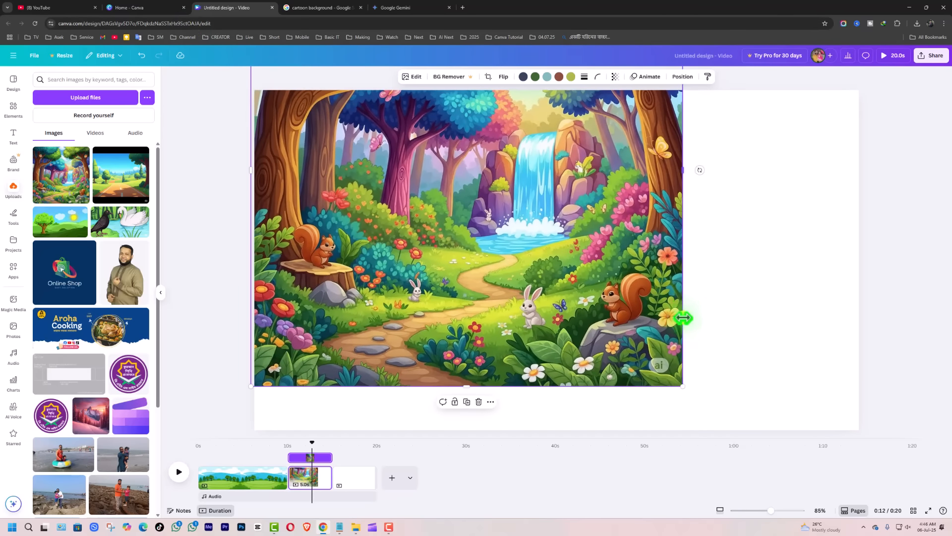
{"action": "left_click_drag", "start_coordinate": [681, 387], "coordinate": [925, 512]}
{"action": "left_click_drag", "start_coordinate": [688, 410], "coordinate": [683, 300]}
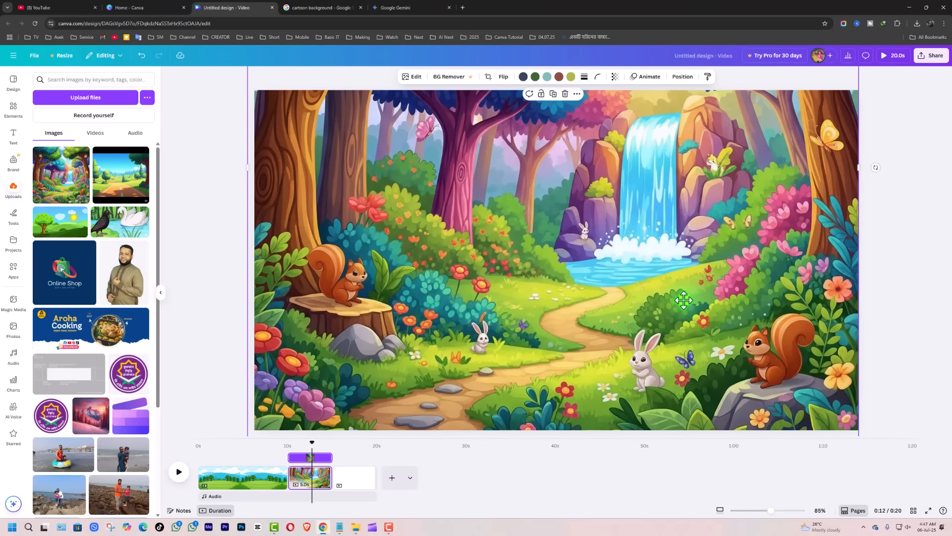
{"action": "left_click", "coordinate": [915, 290]}
{"action": "left_click", "coordinate": [252, 475]}
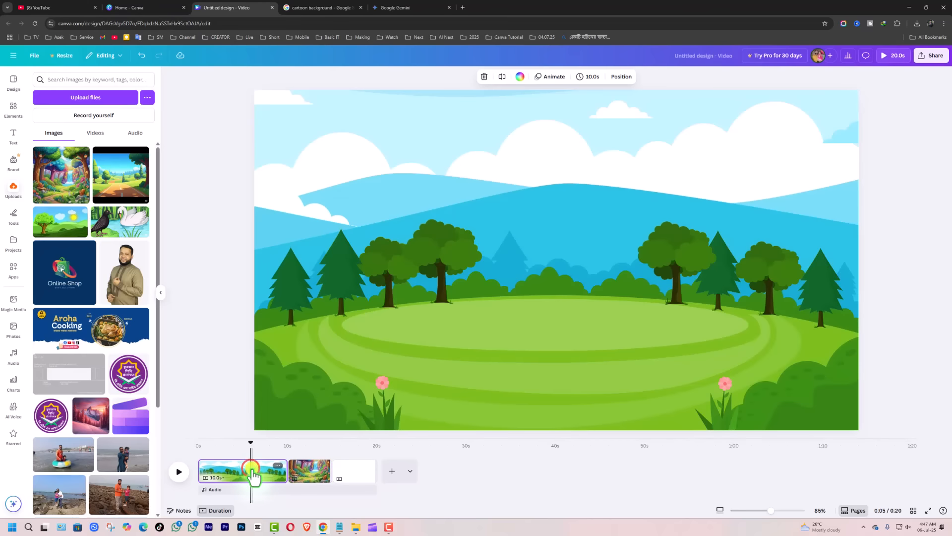
{"action": "left_click", "coordinate": [314, 476]}
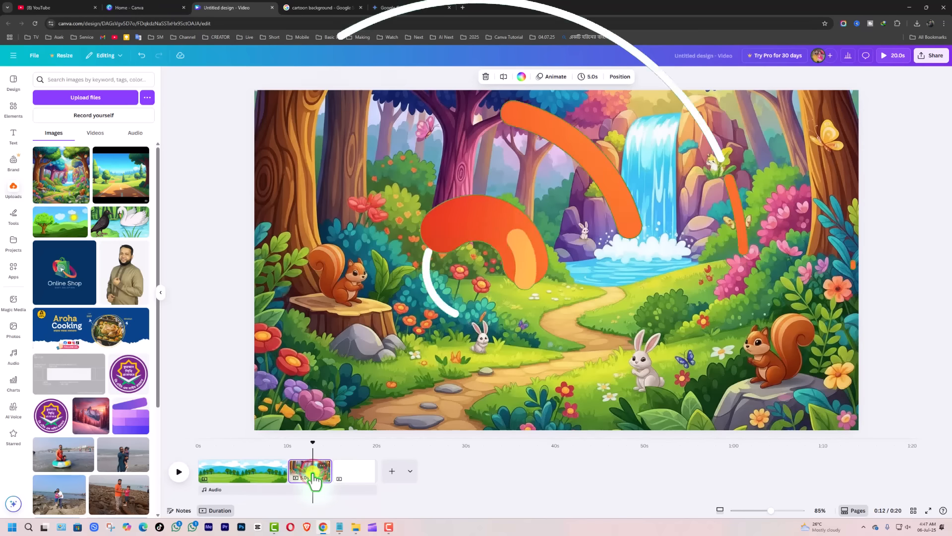
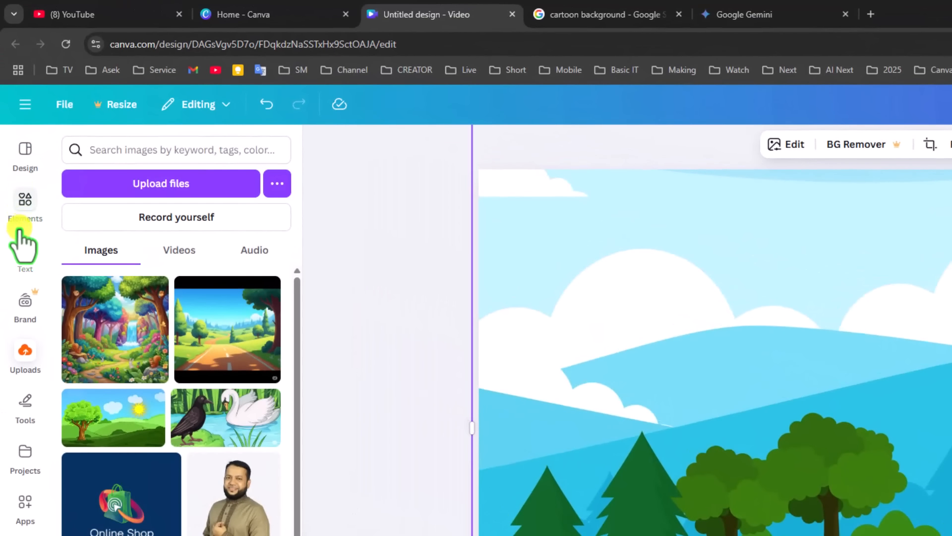
Step: Search the elements for "dog" and limit the results to graphics
{"action": "left_click", "coordinate": [26, 200]}
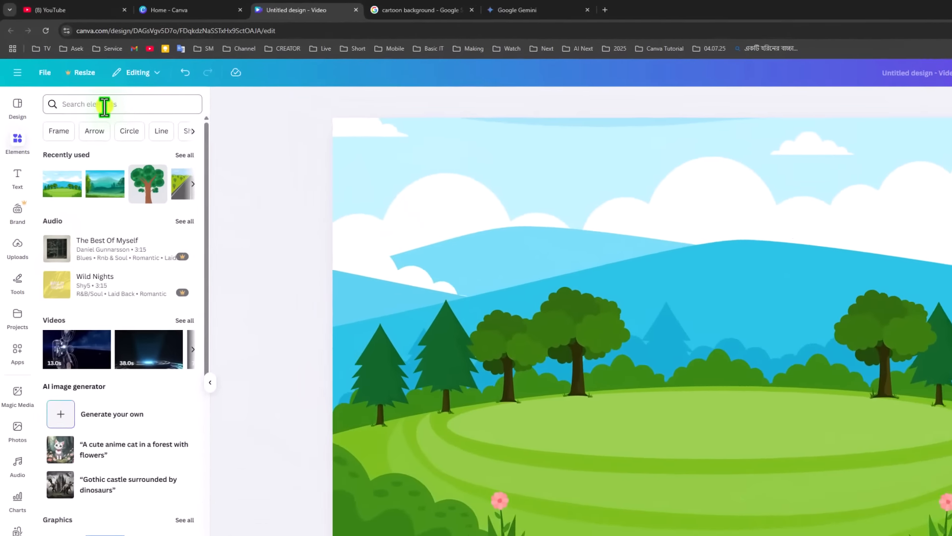
{"action": "left_click", "coordinate": [104, 107]}
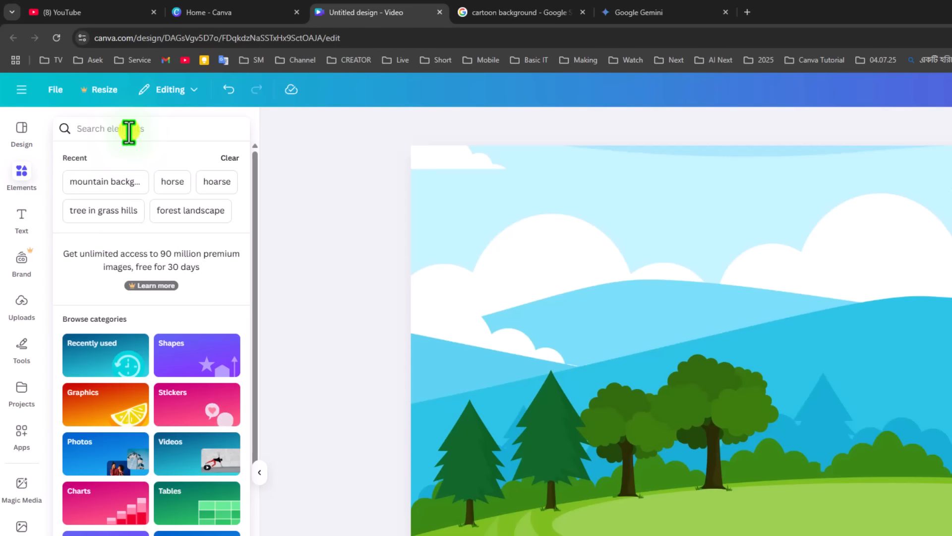
{"action": "type", "text": "dog"}
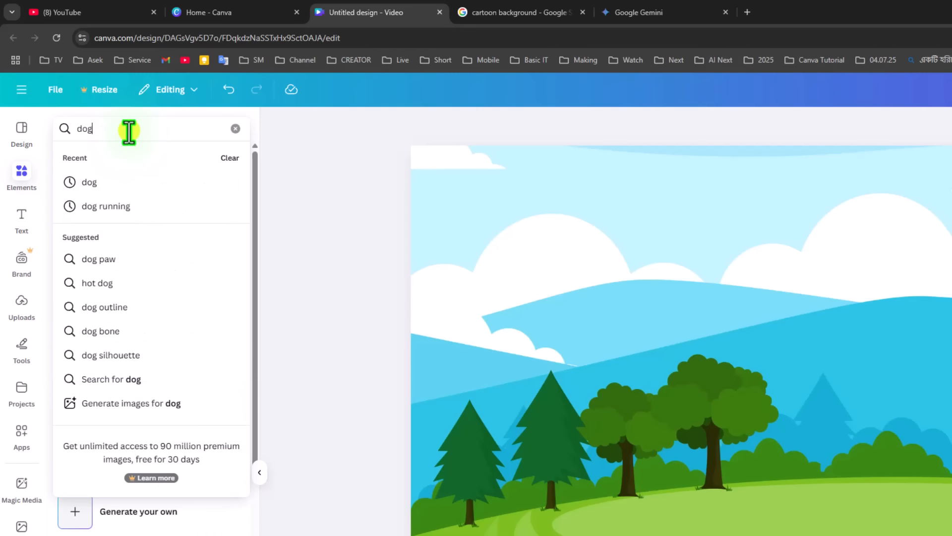
{"action": "key", "text": "Return"}
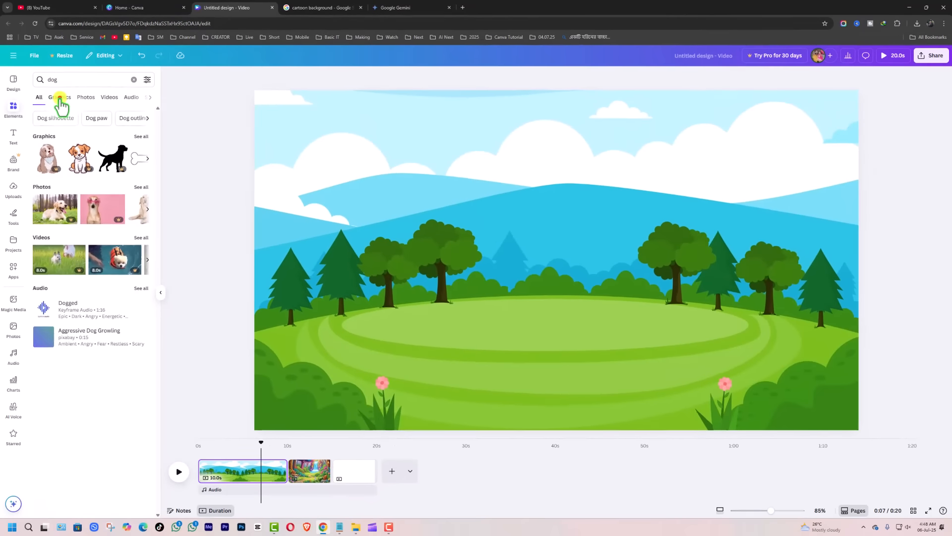
{"action": "left_click", "coordinate": [97, 156]}
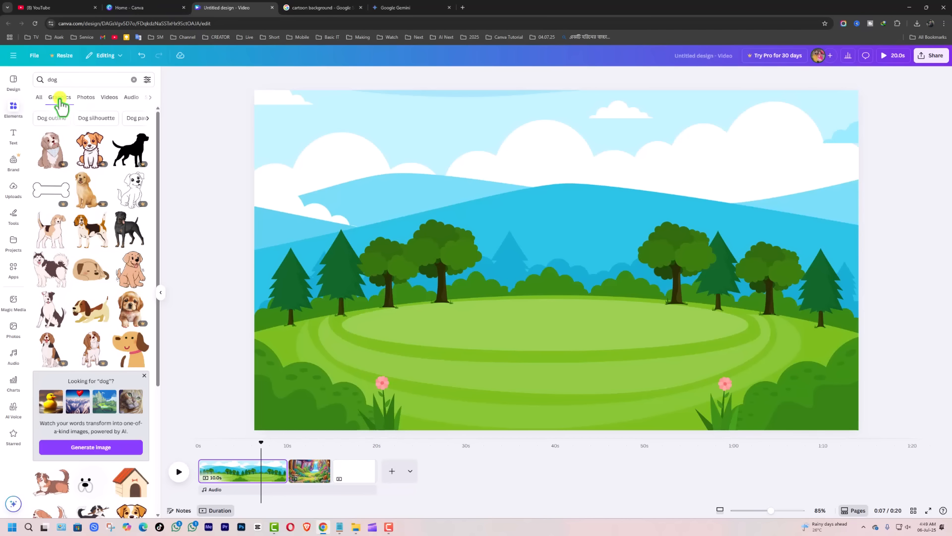
{"action": "left_click_drag", "start_coordinate": [157, 180], "coordinate": [148, 199]}
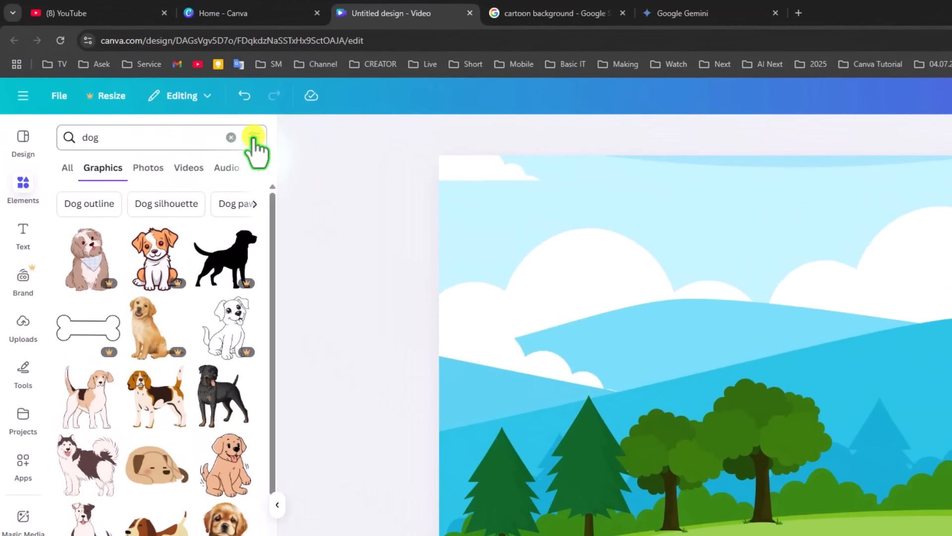
Step: Filter the dog graphics to animated ones only
{"action": "left_click", "coordinate": [253, 137]}
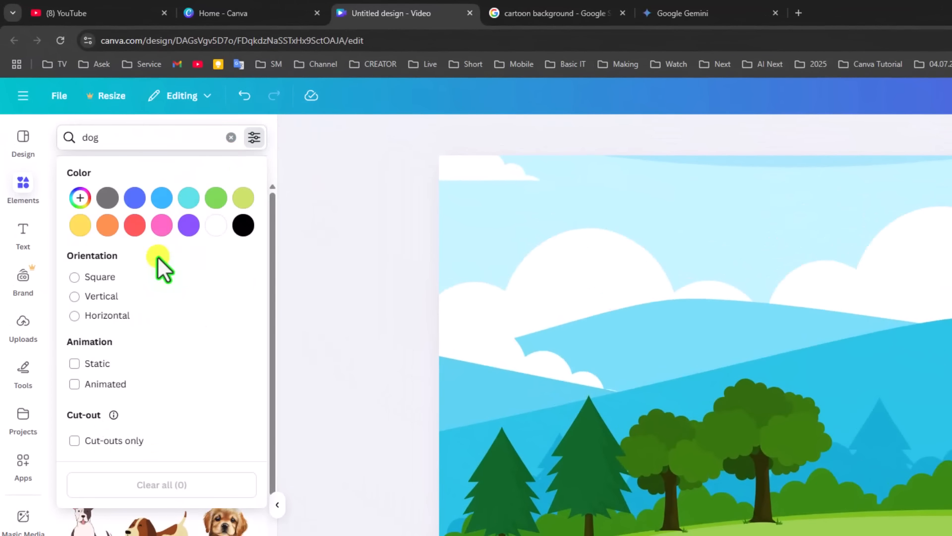
{"action": "left_click", "coordinate": [74, 384]}
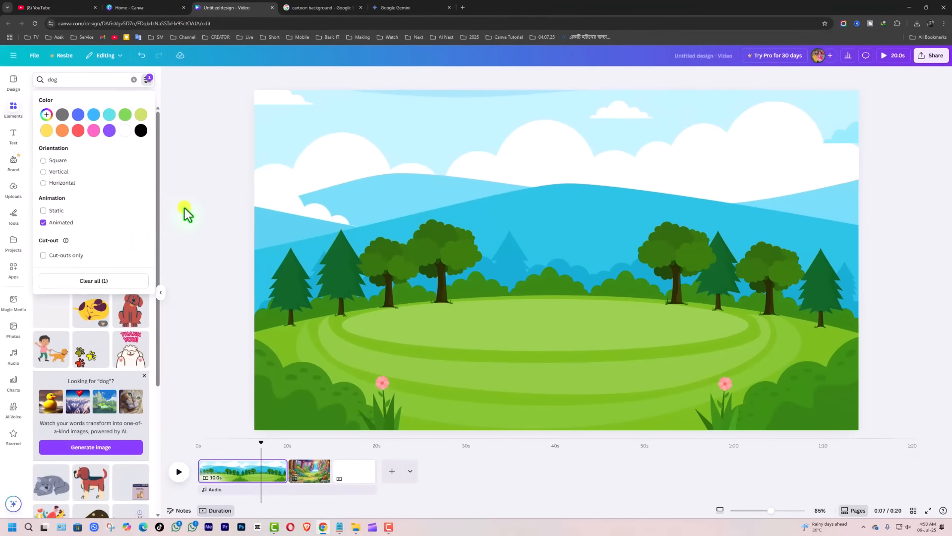
{"action": "left_click", "coordinate": [185, 207]}
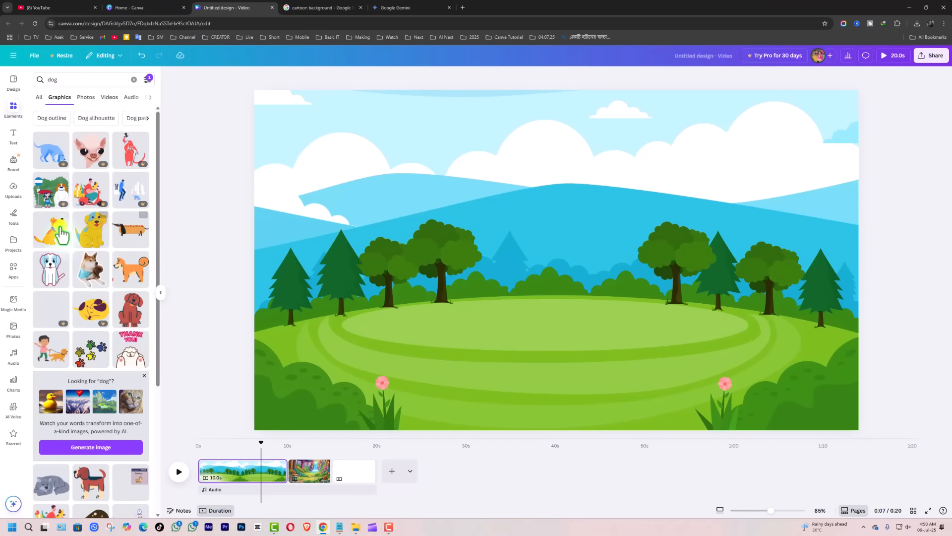
Step: Insert the animated boy walking a dog on the meadow page and make the graphic slightly smaller
{"action": "left_click", "coordinate": [51, 355]}
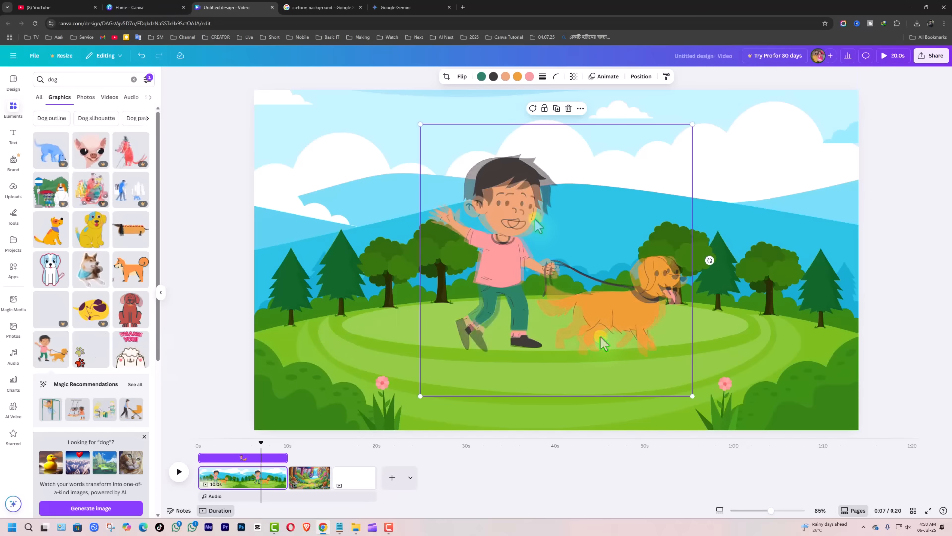
{"action": "left_click_drag", "start_coordinate": [531, 213], "coordinate": [396, 271]}
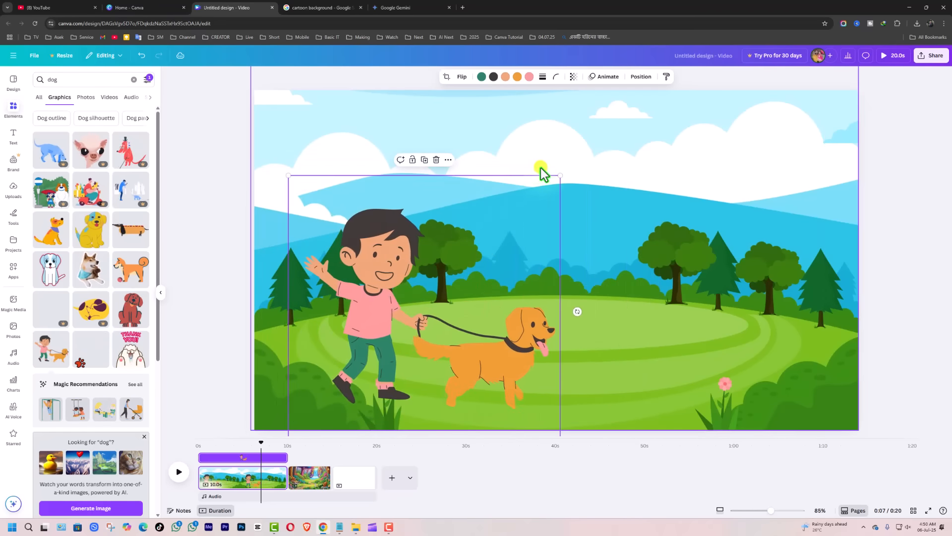
{"action": "left_click_drag", "start_coordinate": [560, 175], "coordinate": [497, 217]}
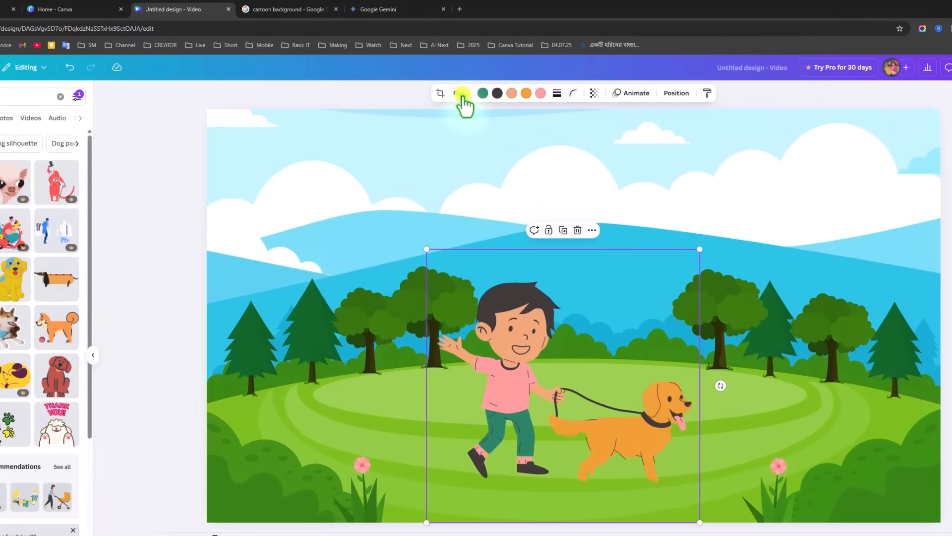
Step: Try flipping the boy-and-dog graphic horizontally, and flip it back to face its original direction
{"action": "left_click", "coordinate": [460, 93]}
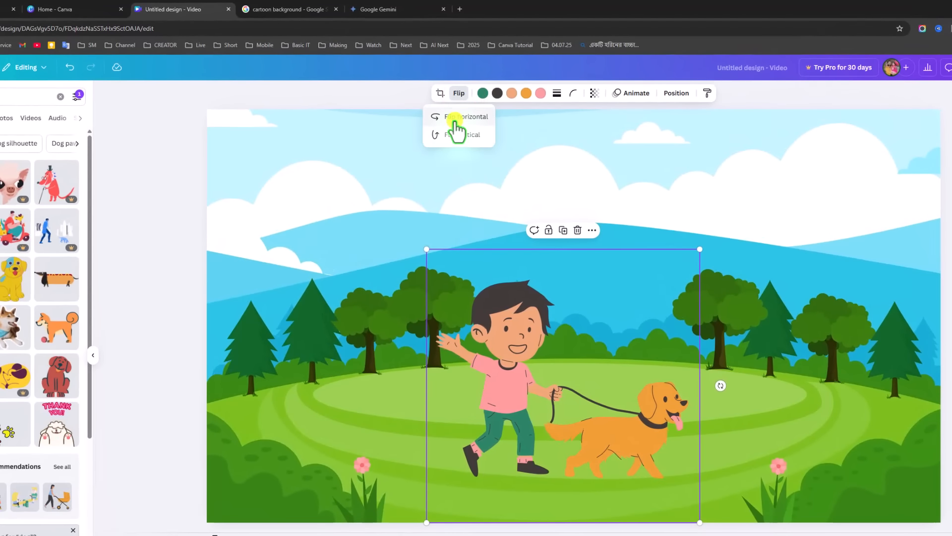
{"action": "left_click", "coordinate": [457, 118]}
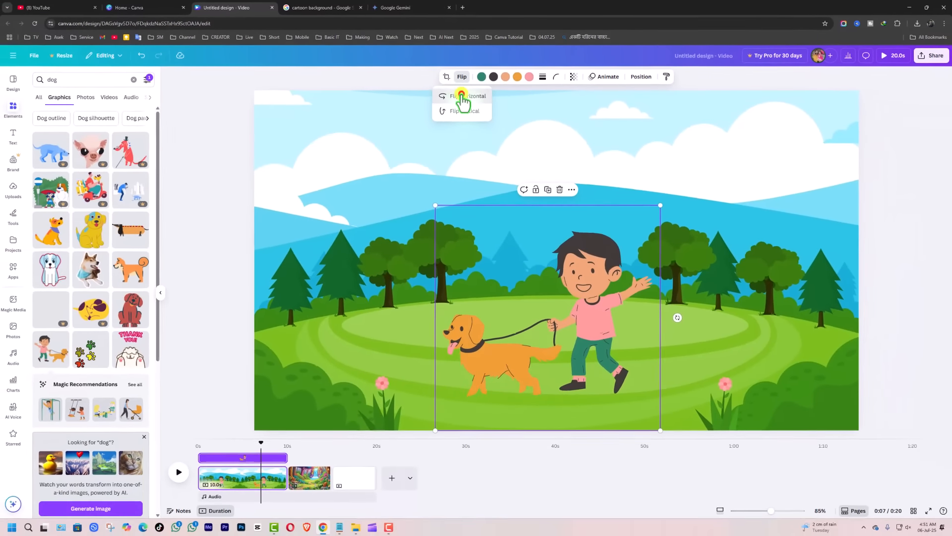
{"action": "left_click", "coordinate": [460, 120]}
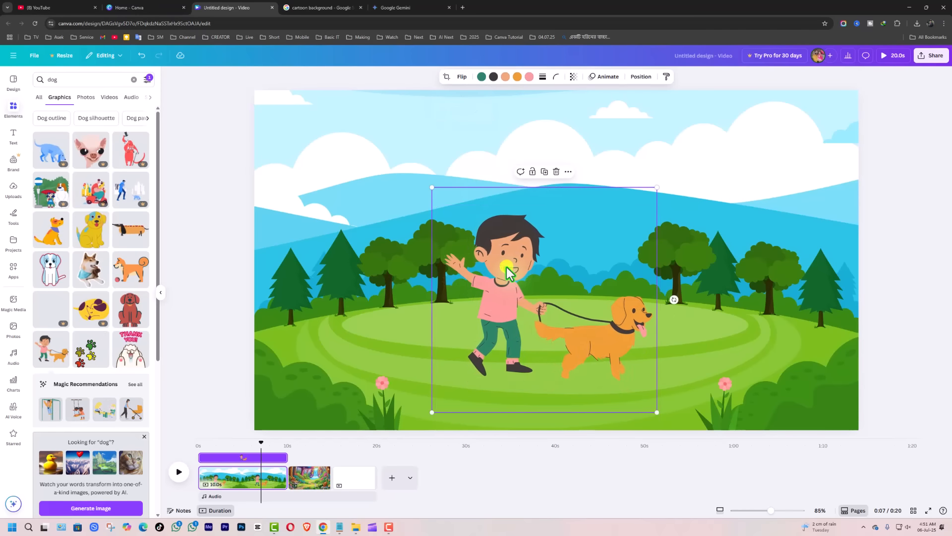
Step: Move the boy-and-dog graphic to the page's lower left corner and shrink it further to fit there
{"action": "left_click_drag", "start_coordinate": [510, 270], "coordinate": [307, 317]}
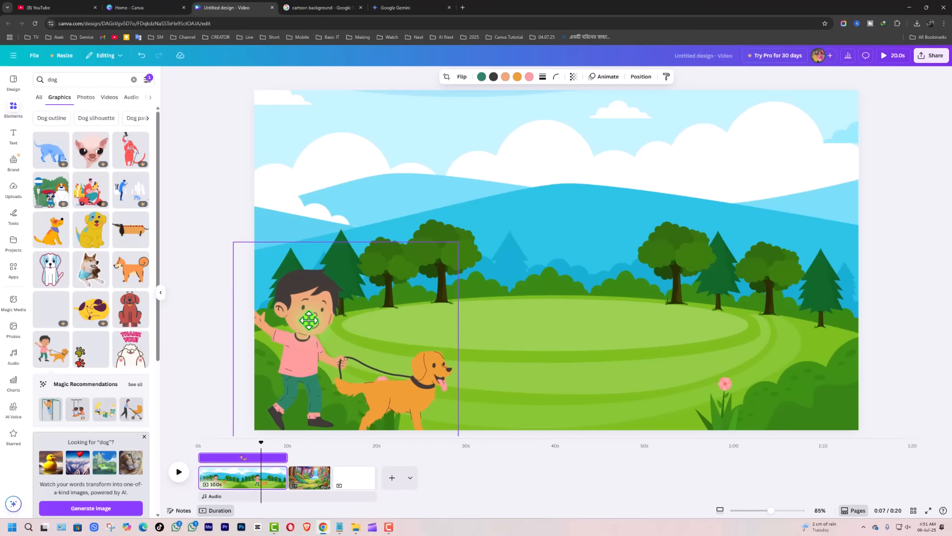
{"action": "mouse_move", "coordinate": [308, 319]}
{"action": "left_mouse_down"}
{"action": "mouse_move", "coordinate": [264, 317]}
{"action": "mouse_move", "coordinate": [316, 319]}
{"action": "left_mouse_up"}
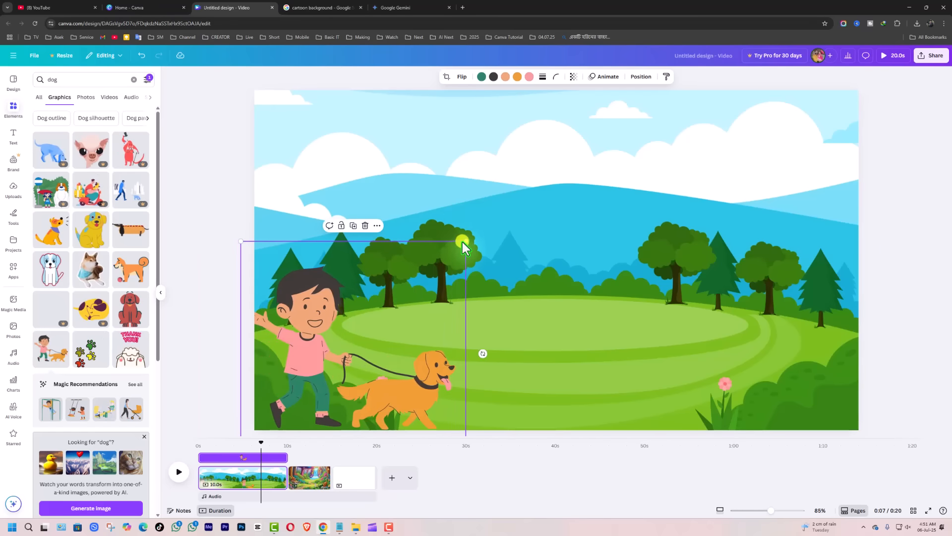
{"action": "left_click_drag", "start_coordinate": [462, 244], "coordinate": [434, 268]}
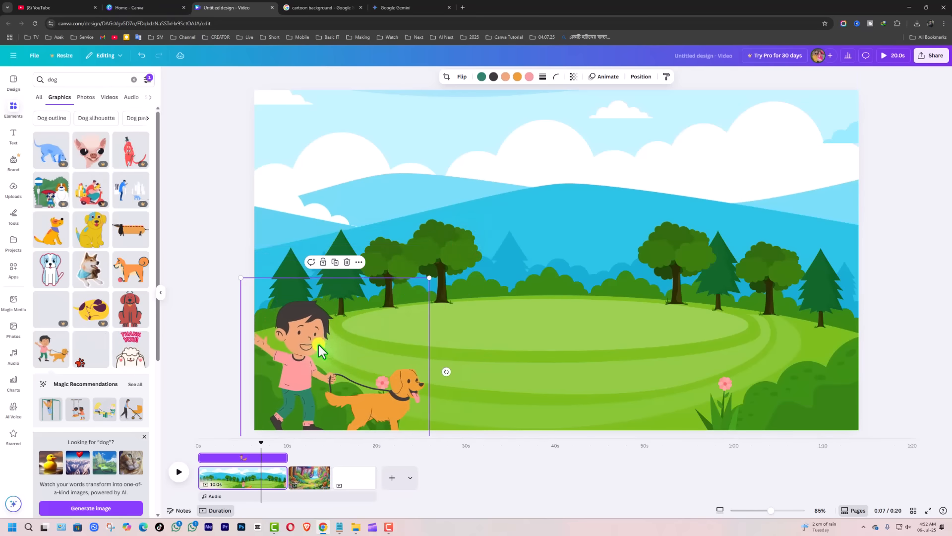
{"action": "left_click_drag", "start_coordinate": [322, 334], "coordinate": [314, 341]}
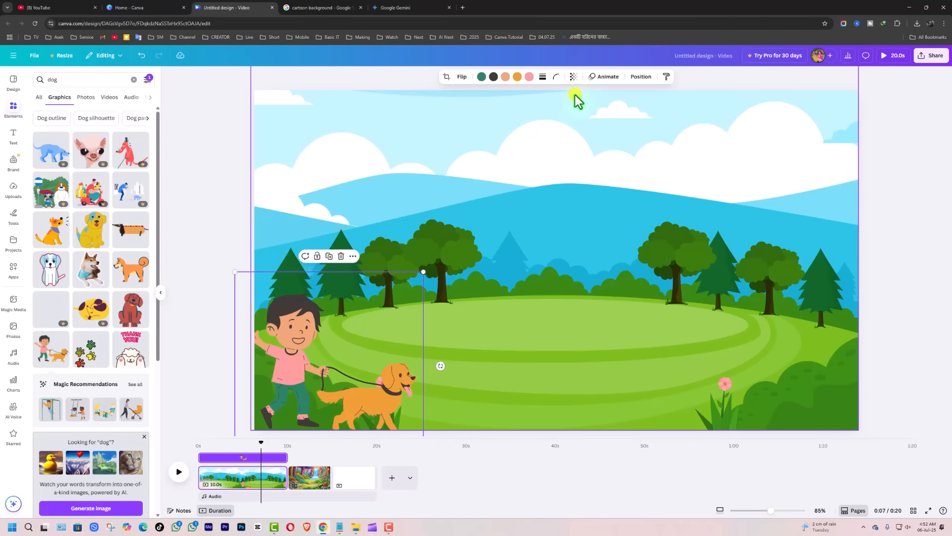
Step: Give the boy-and-dog graphic a custom animation path running straight across the meadow and out past the page's right edge
{"action": "left_click", "coordinate": [606, 77]}
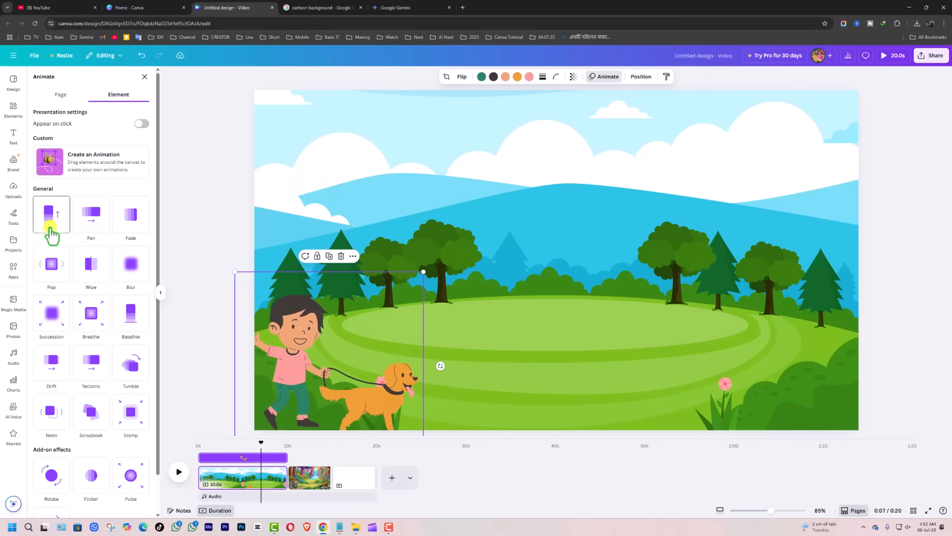
{"action": "left_click", "coordinate": [109, 272]}
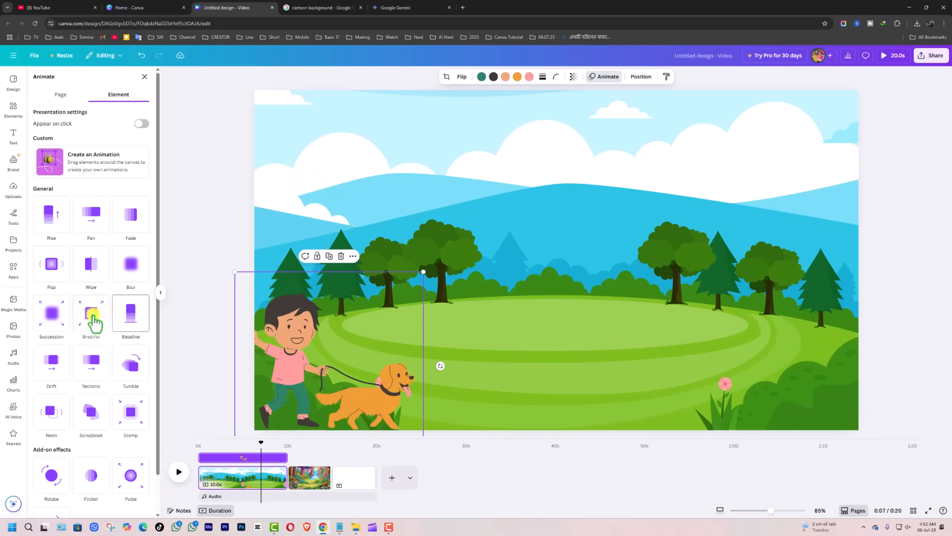
{"action": "left_click", "coordinate": [73, 360]}
{"action": "left_click", "coordinate": [99, 372]}
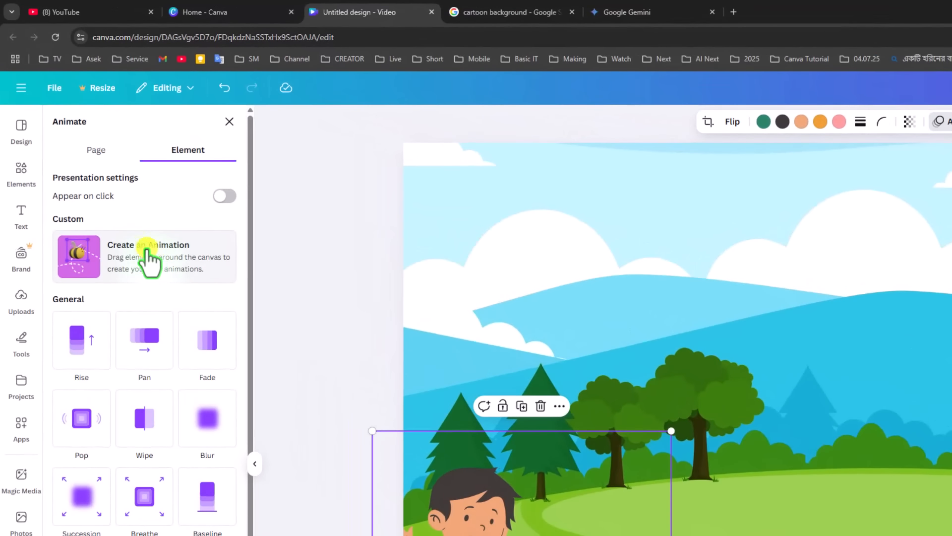
{"action": "left_click", "coordinate": [140, 259]}
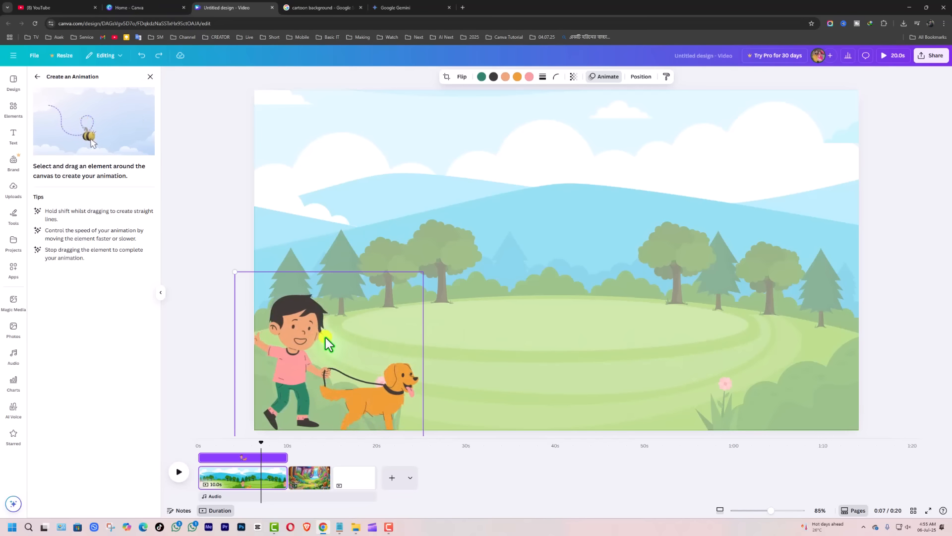
{"action": "mouse_move", "coordinate": [299, 335]}
{"action": "left_mouse_down"}
{"action": "mouse_move", "coordinate": [345, 329]}
{"action": "mouse_move", "coordinate": [621, 356]}
{"action": "mouse_move", "coordinate": [721, 350]}
{"action": "left_mouse_up"}
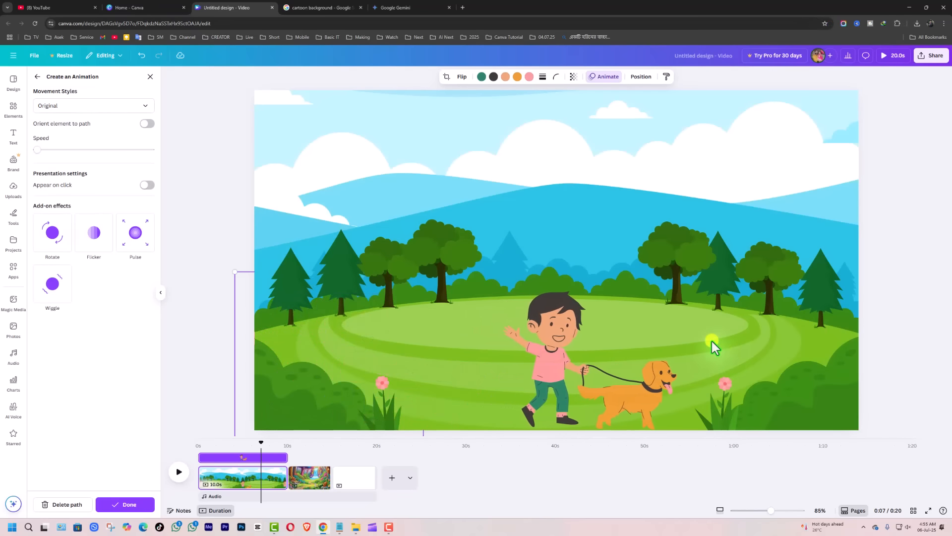
{"action": "key", "text": "ctrl+z"}
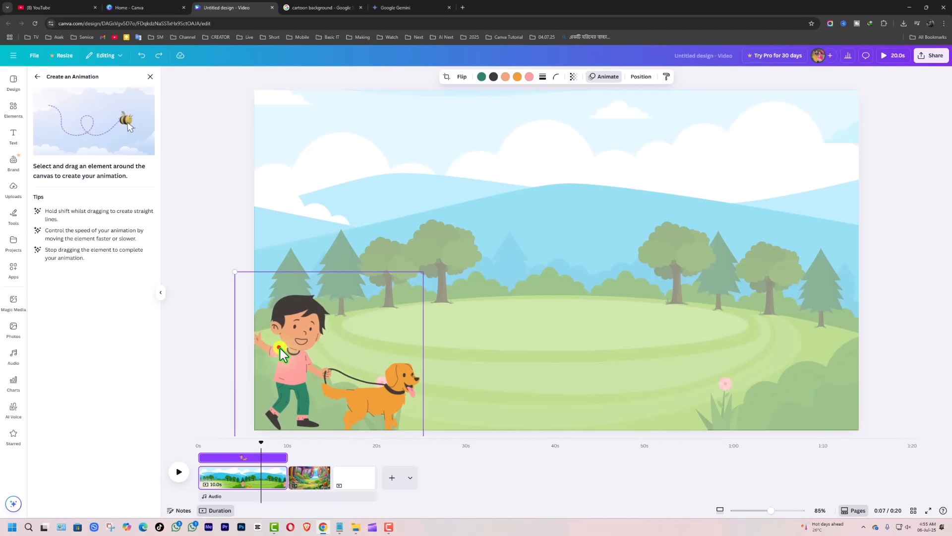
{"action": "mouse_move", "coordinate": [281, 348]}
{"action": "left_mouse_down"}
{"action": "mouse_move", "coordinate": [695, 351]}
{"action": "mouse_move", "coordinate": [890, 369]}
{"action": "left_mouse_up"}
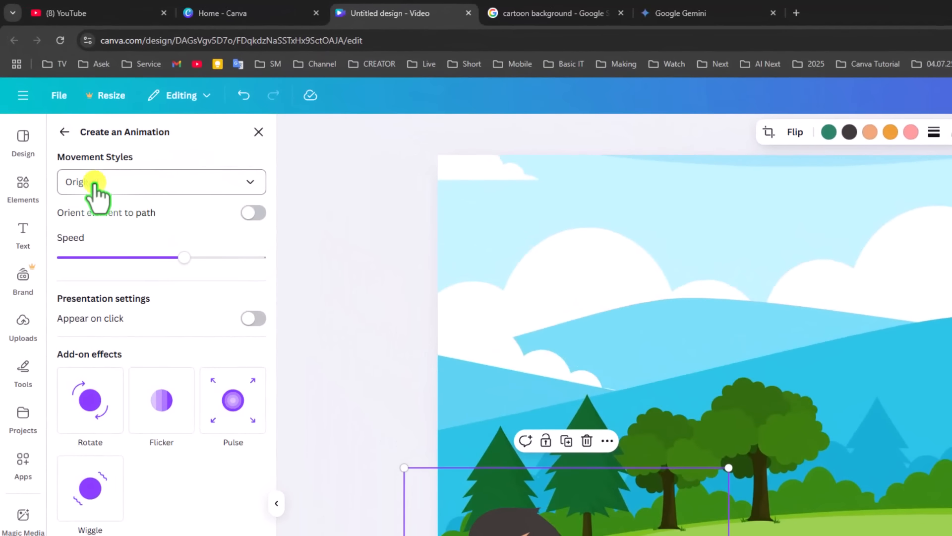
Step: Slow down the boy-and-dog animation path, keeping the Original movement style, and play the video from the start
{"action": "left_click", "coordinate": [189, 184]}
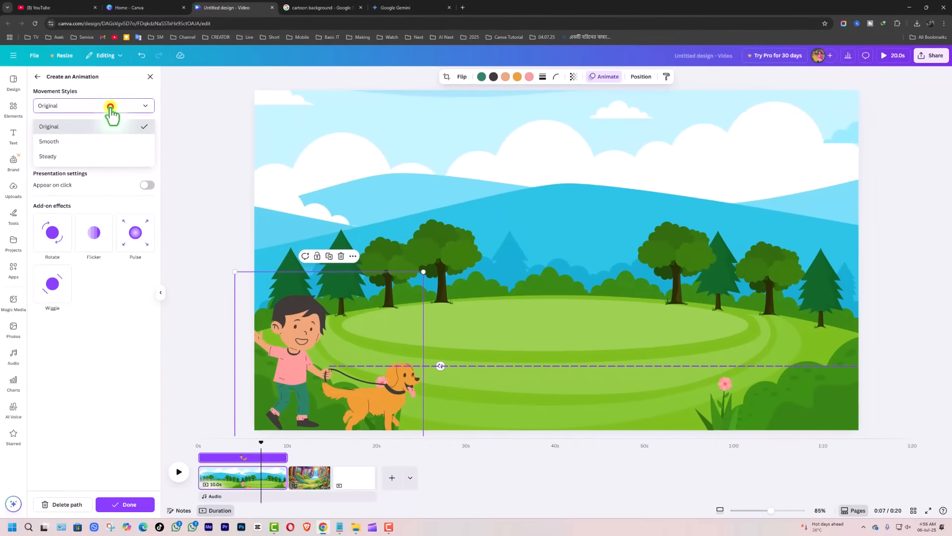
{"action": "left_click", "coordinate": [190, 182]}
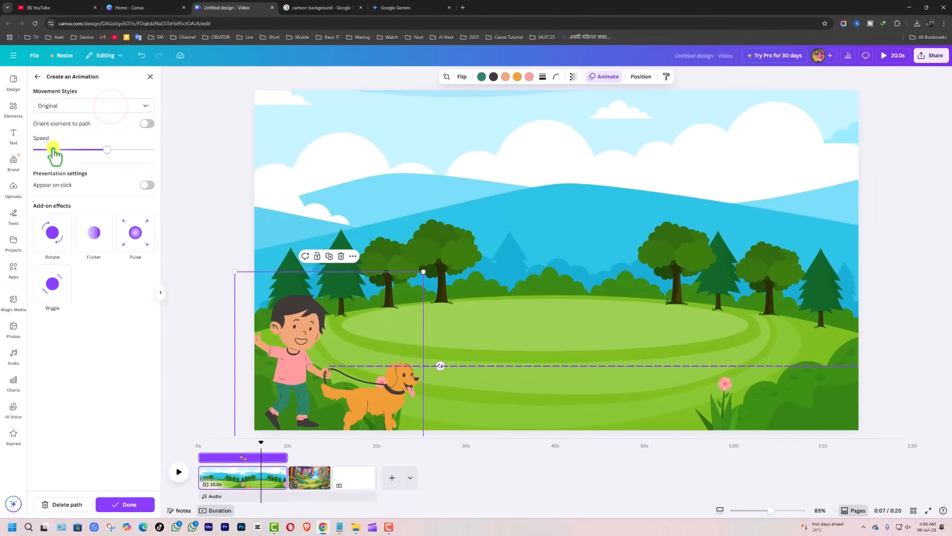
{"action": "left_click_drag", "start_coordinate": [80, 159], "coordinate": [30, 159]}
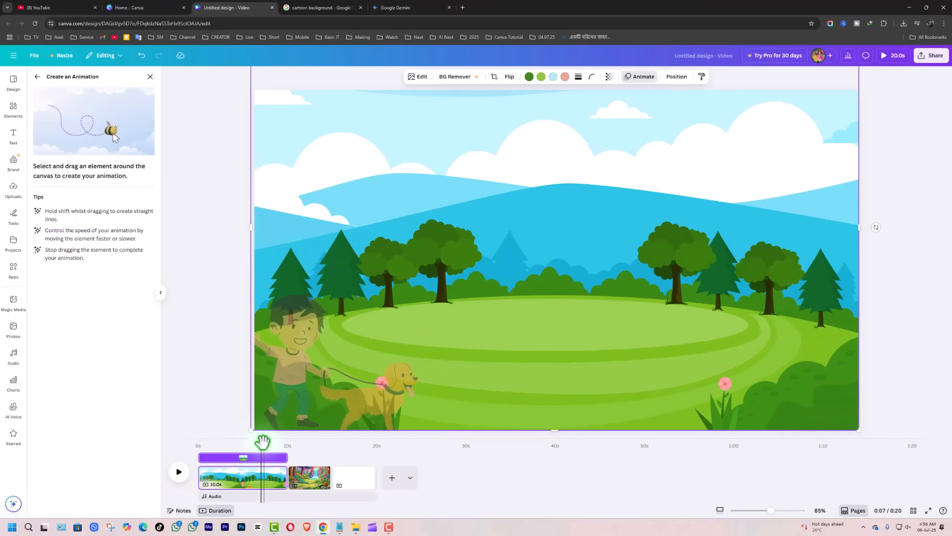
{"action": "left_click_drag", "start_coordinate": [262, 441], "coordinate": [183, 458]}
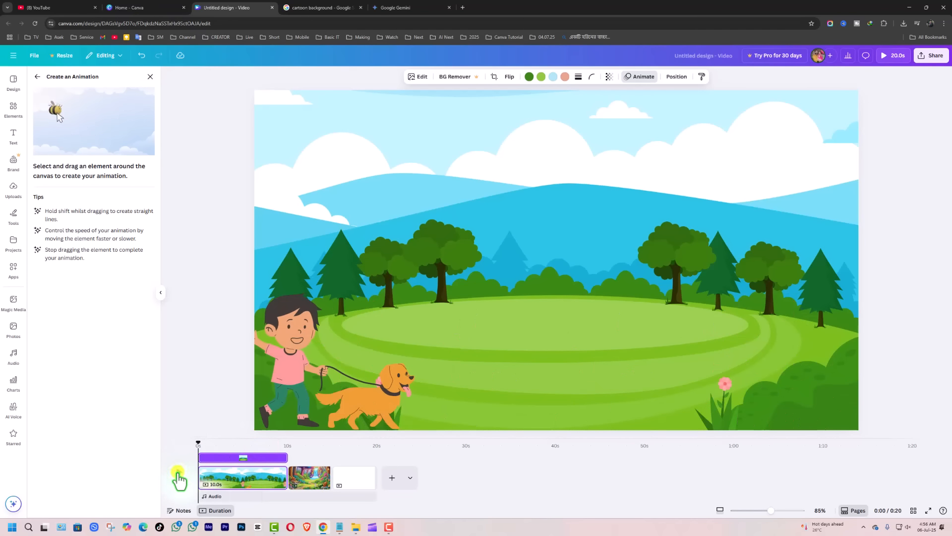
{"action": "left_click", "coordinate": [178, 474]}
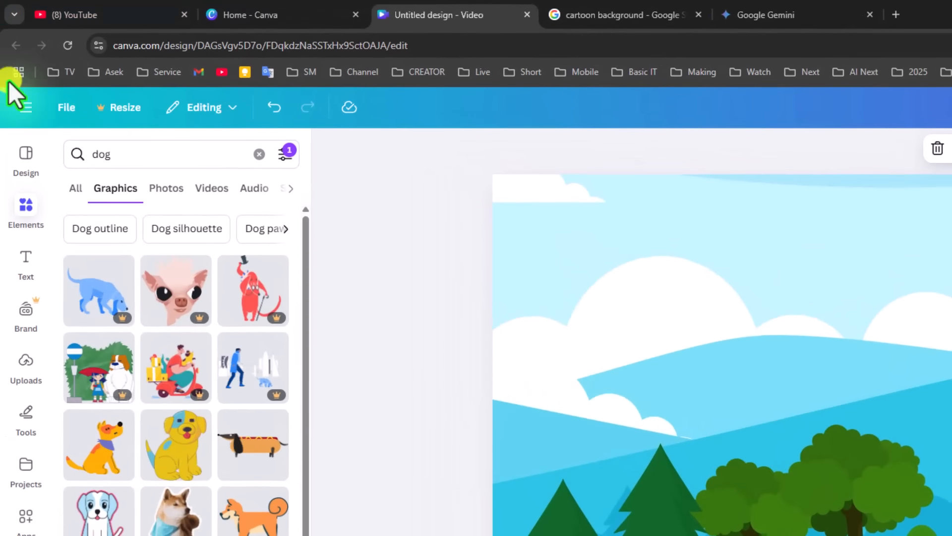
Step: Search the elements for "bird" and limit the results to animated graphics
{"action": "left_click", "coordinate": [257, 154]}
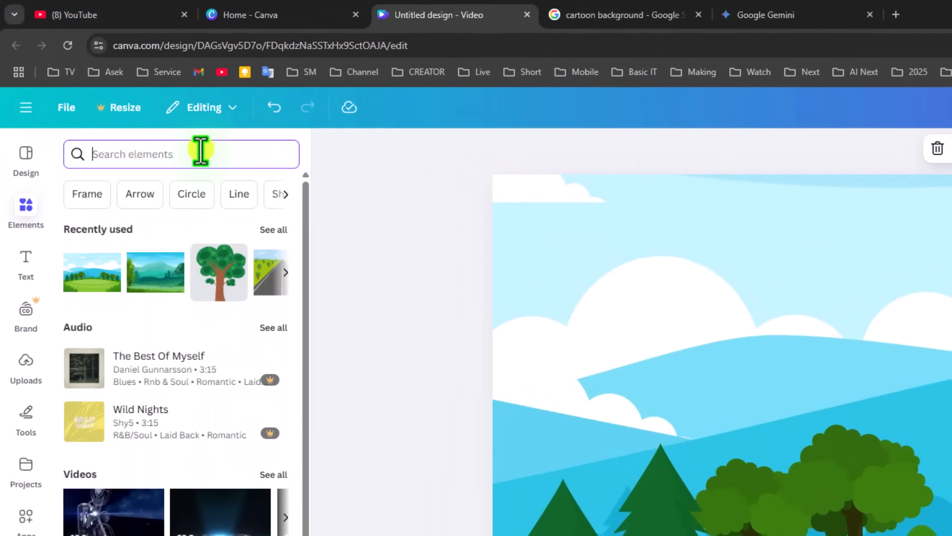
{"action": "type", "text": "bird"}
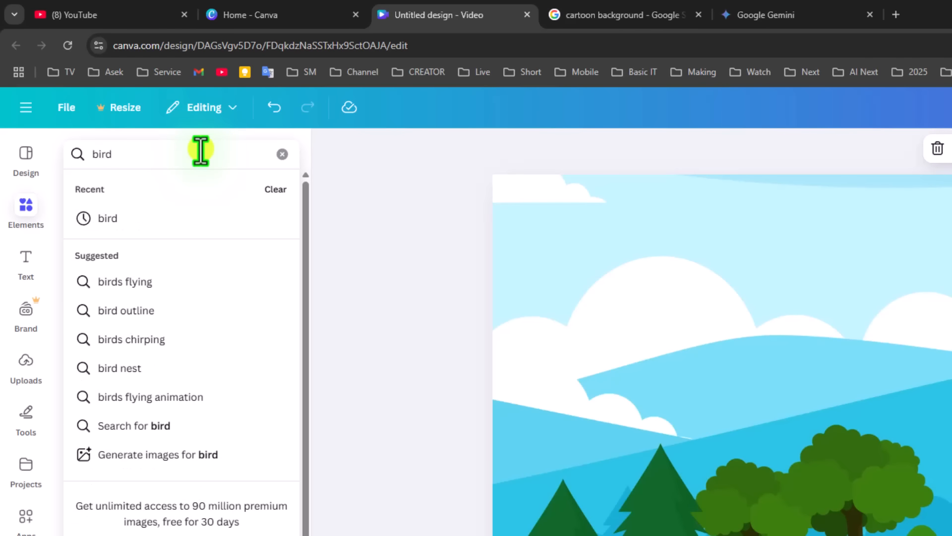
{"action": "key", "text": "Return"}
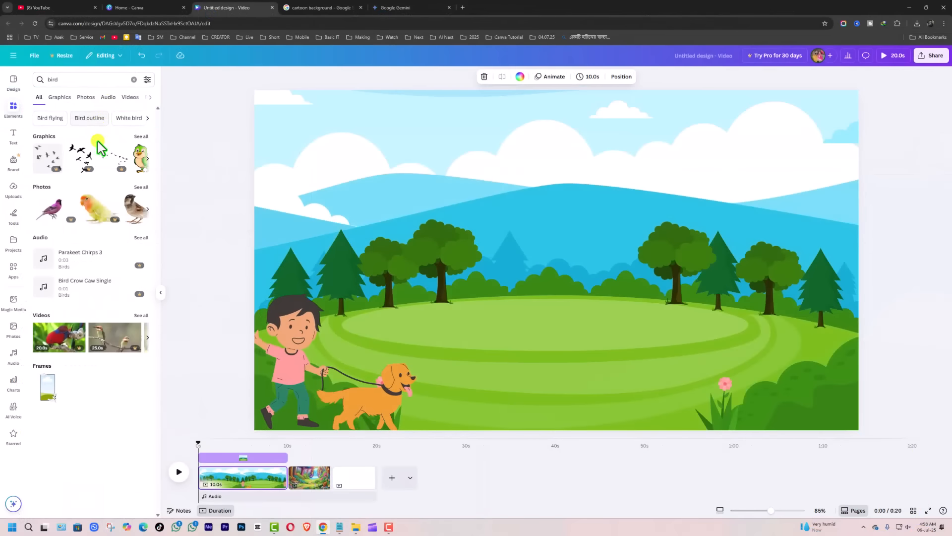
{"action": "left_click", "coordinate": [59, 98]}
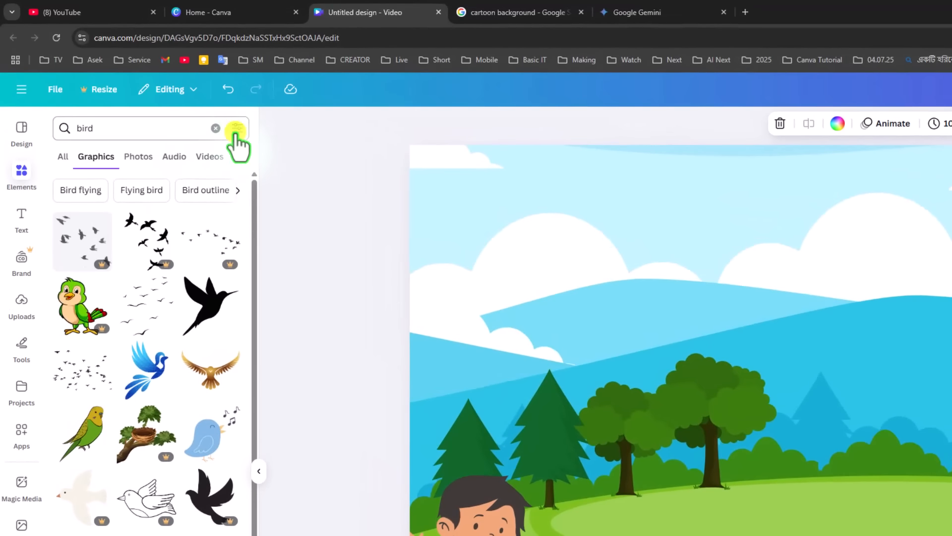
{"action": "left_click", "coordinate": [239, 130]}
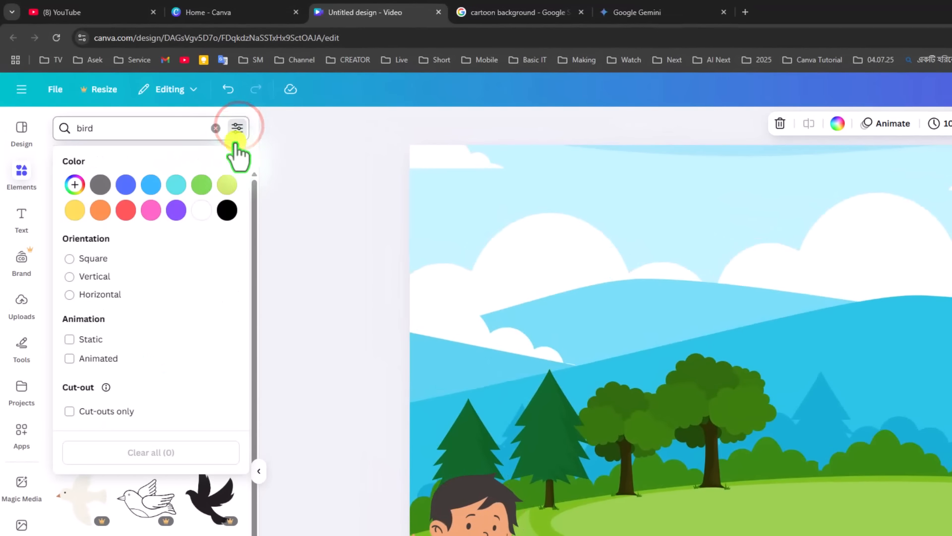
{"action": "left_click", "coordinate": [69, 357]}
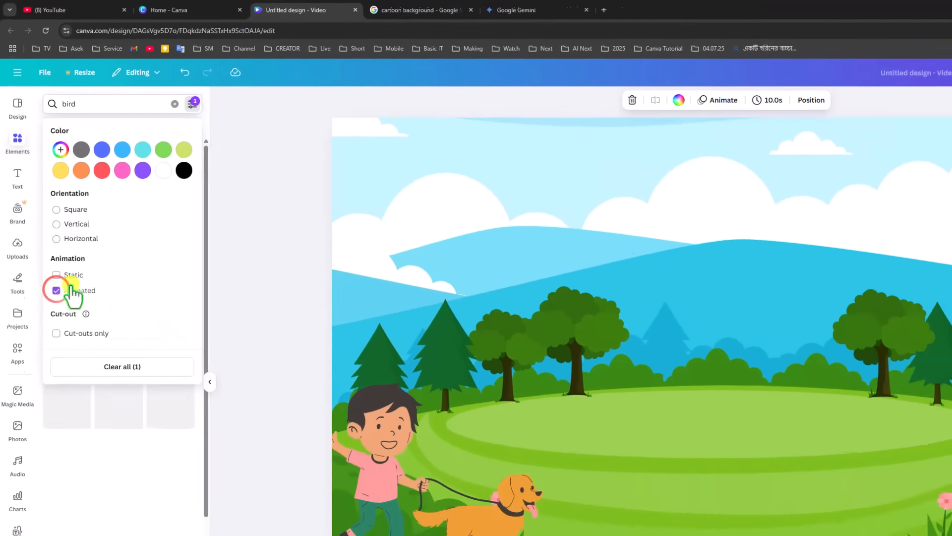
{"action": "left_click", "coordinate": [346, 308]}
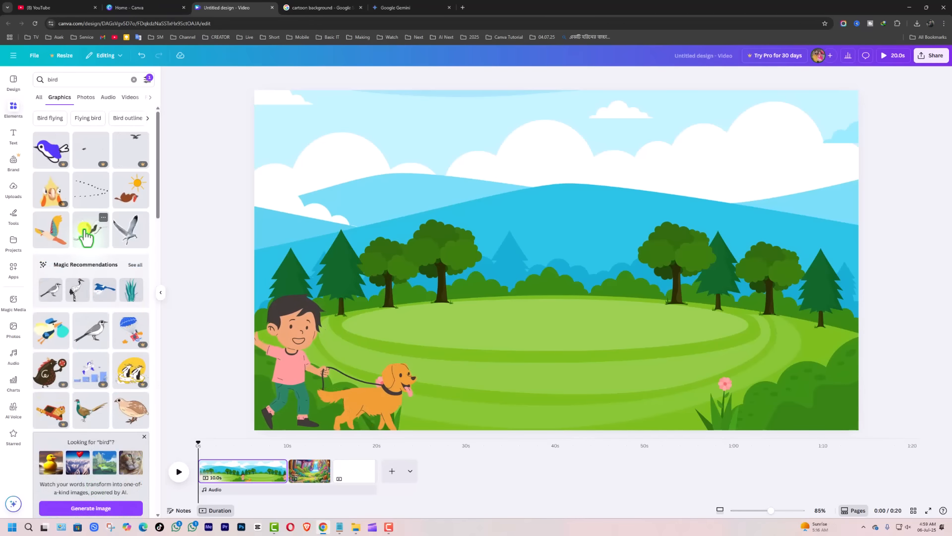
Step: Insert the animated flying crane on the meadow page, shrink it and place it in the upper left sky
{"action": "left_click", "coordinate": [86, 230]}
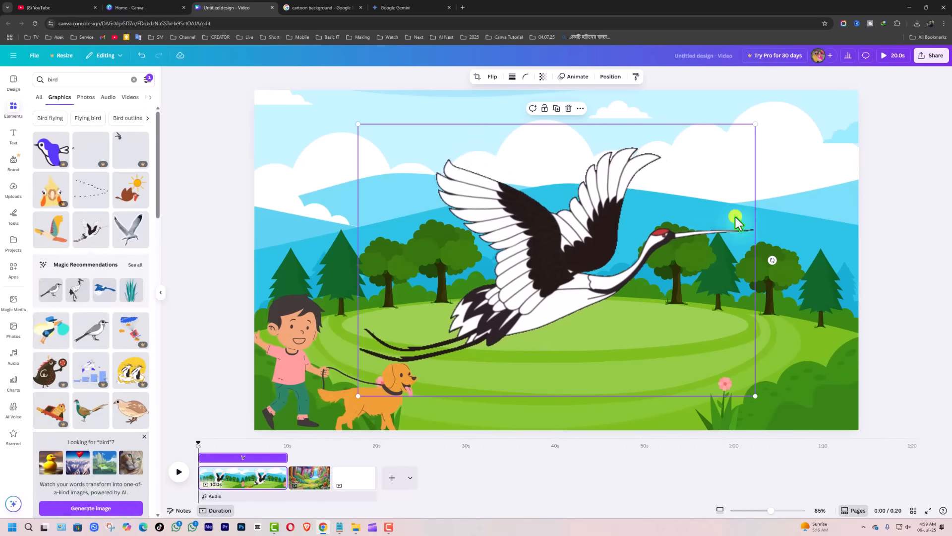
{"action": "left_click_drag", "start_coordinate": [755, 124], "coordinate": [327, 169]}
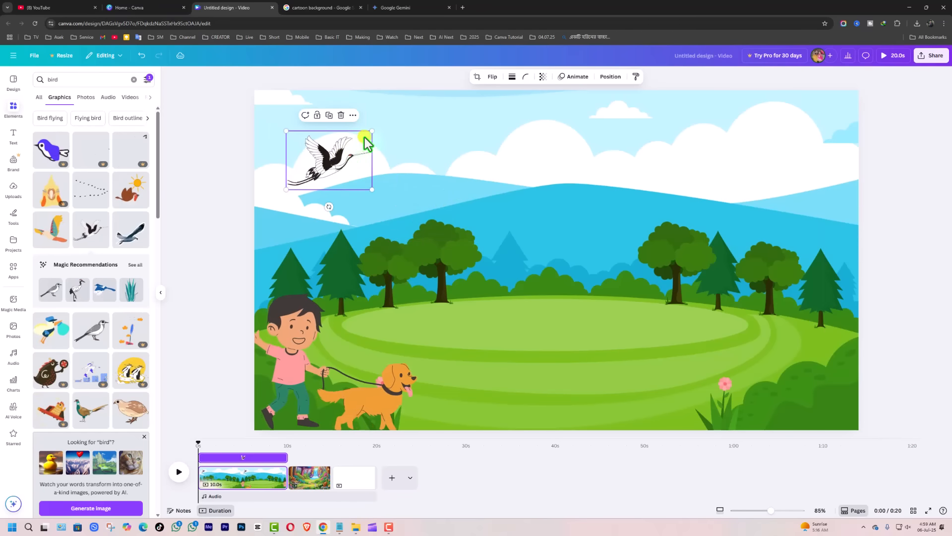
{"action": "left_click_drag", "start_coordinate": [371, 132], "coordinate": [296, 171]}
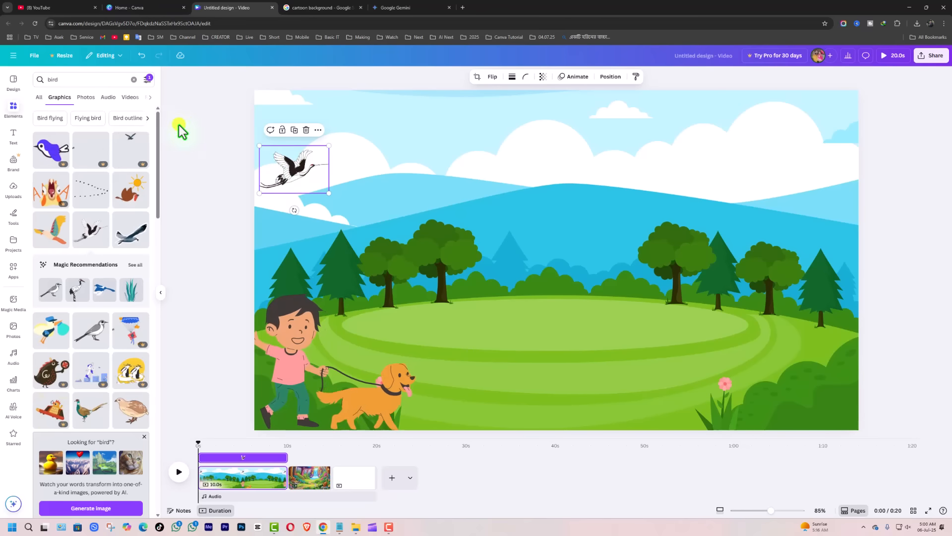
Step: Give the crane a custom wavy animation path across the sky and past the page's right edge, and play the result
{"action": "left_click", "coordinate": [577, 77]}
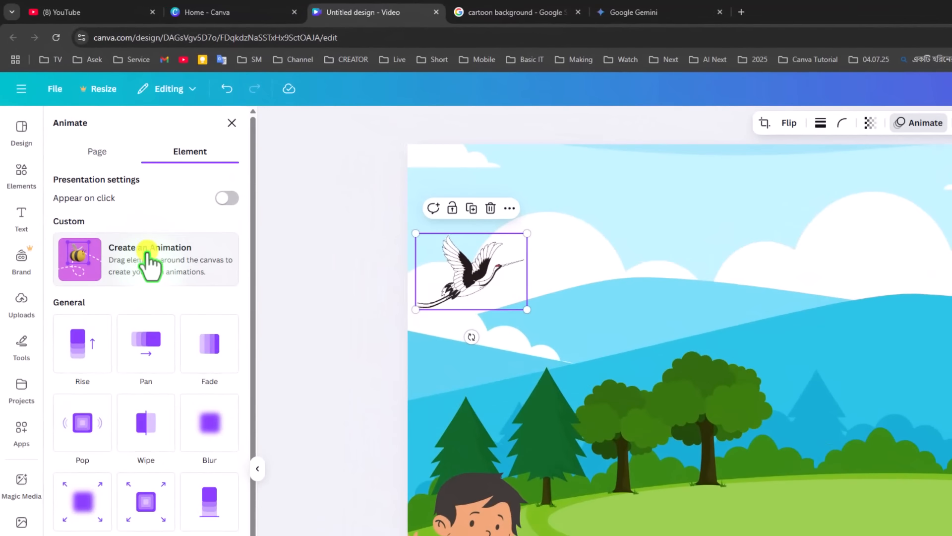
{"action": "left_click", "coordinate": [91, 163]}
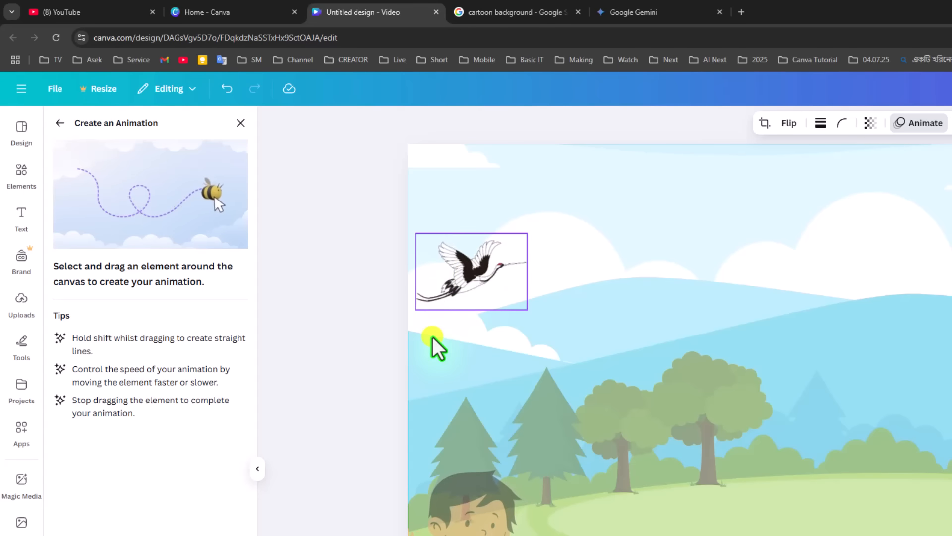
{"action": "mouse_move", "coordinate": [464, 270]}
{"action": "left_mouse_down"}
{"action": "mouse_move", "coordinate": [503, 260]}
{"action": "mouse_move", "coordinate": [574, 310]}
{"action": "mouse_move", "coordinate": [624, 261]}
{"action": "mouse_move", "coordinate": [661, 259]}
{"action": "left_mouse_up"}
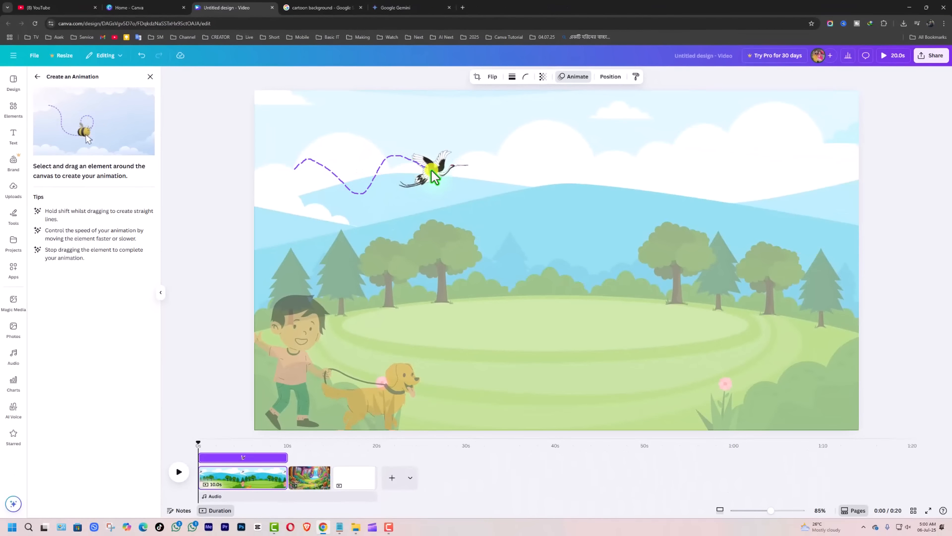
{"action": "mouse_move", "coordinate": [432, 175]}
{"action": "left_mouse_down"}
{"action": "mouse_move", "coordinate": [476, 224]}
{"action": "mouse_move", "coordinate": [506, 240]}
{"action": "mouse_move", "coordinate": [540, 241]}
{"action": "mouse_move", "coordinate": [604, 197]}
{"action": "mouse_move", "coordinate": [649, 184]}
{"action": "mouse_move", "coordinate": [786, 228]}
{"action": "mouse_move", "coordinate": [884, 217]}
{"action": "left_mouse_up"}
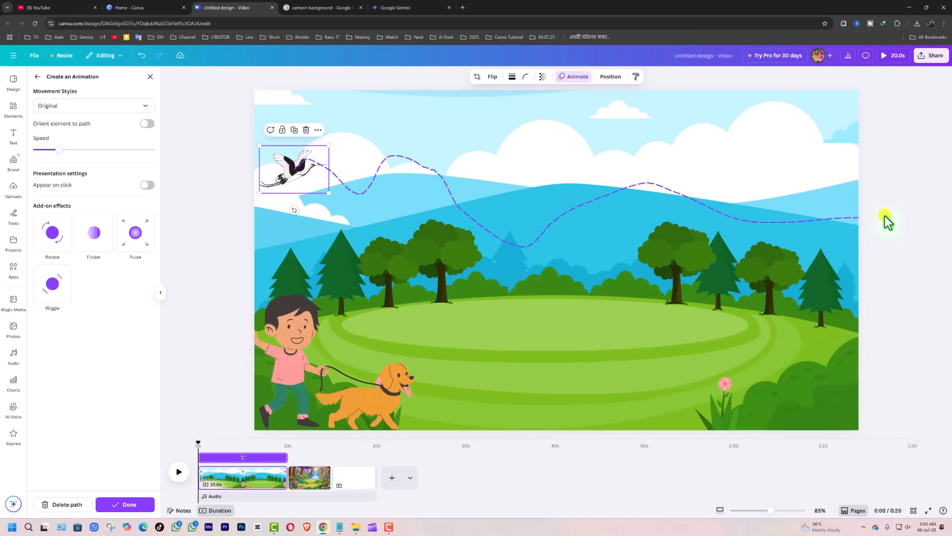
{"action": "left_click", "coordinate": [899, 258]}
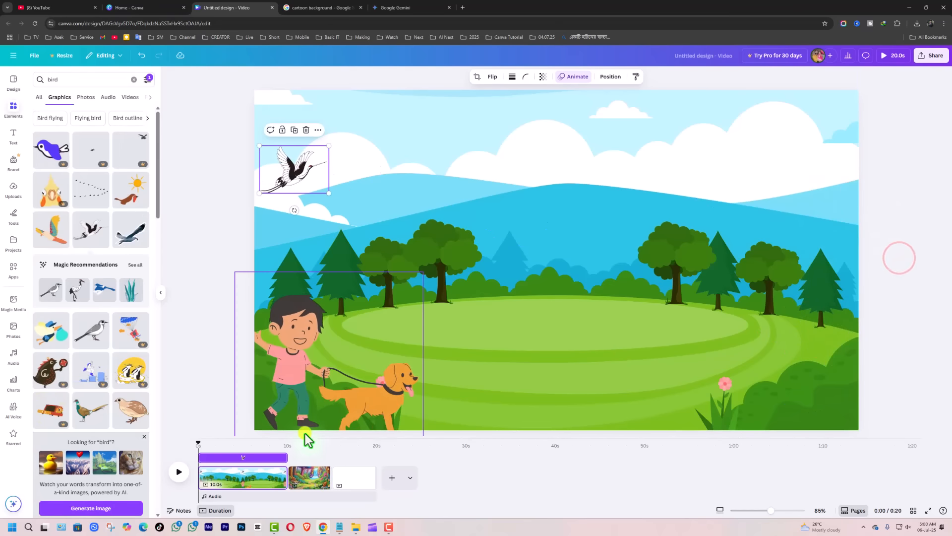
{"action": "left_click", "coordinate": [180, 478]}
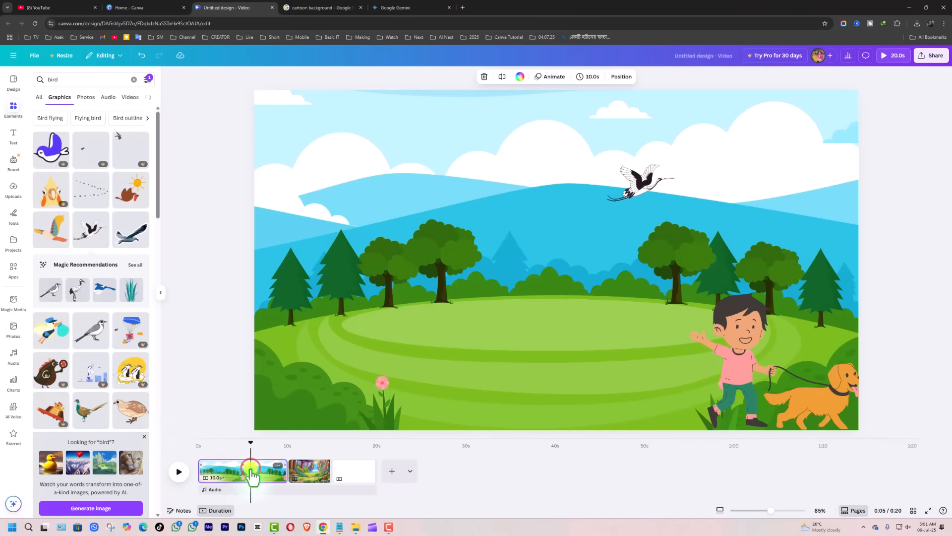
Step: Duplicate the meadow page and go to the copy
{"action": "right_click", "coordinate": [253, 475]}
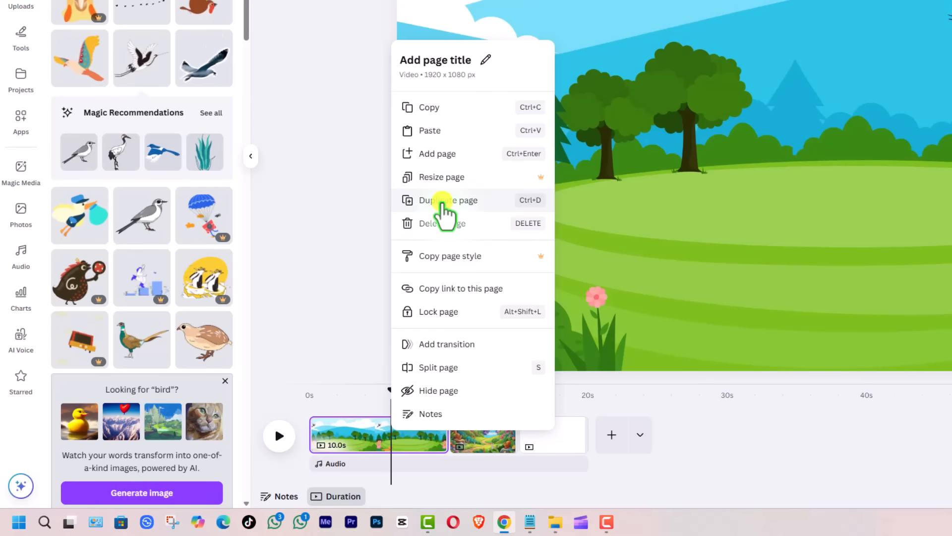
{"action": "left_click", "coordinate": [442, 199]}
{"action": "left_click", "coordinate": [504, 439]}
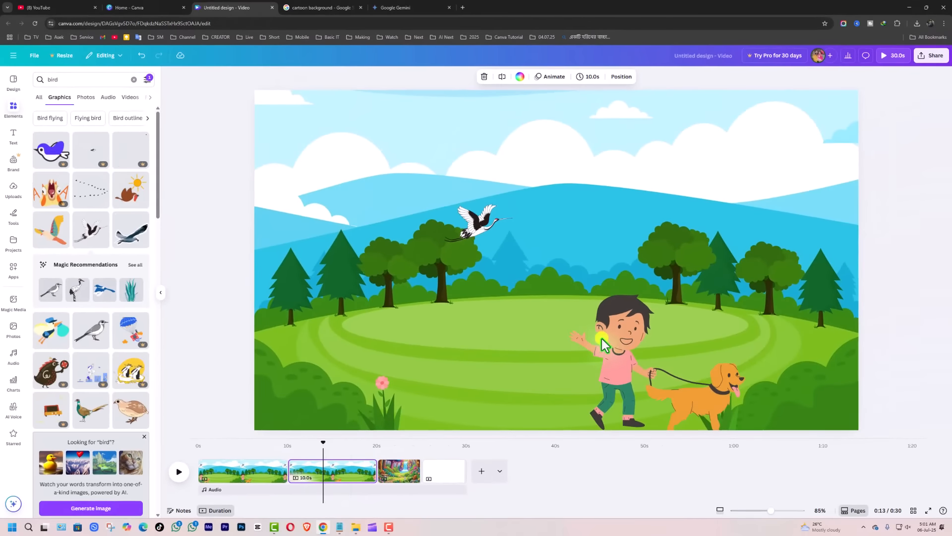
Step: Delete the boy-and-dog graphic and the crane from the duplicated meadow page
{"action": "left_click", "coordinate": [630, 341]}
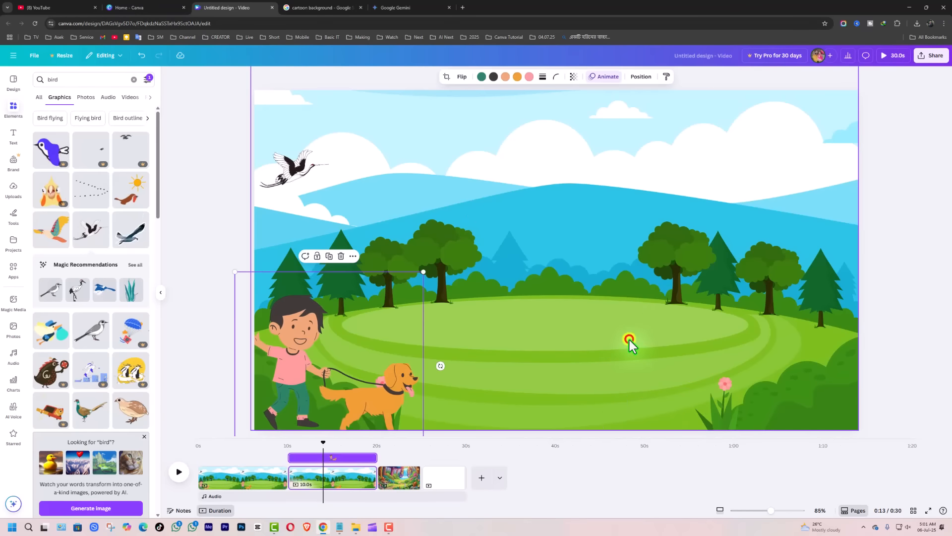
{"action": "left_click", "coordinate": [298, 329]}
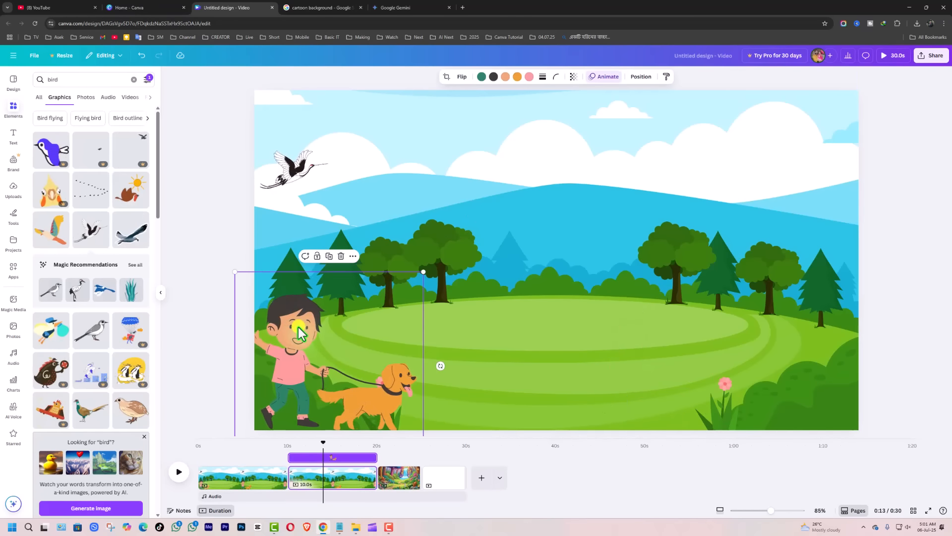
{"action": "left_click", "coordinate": [341, 256]}
{"action": "left_click", "coordinate": [293, 168]}
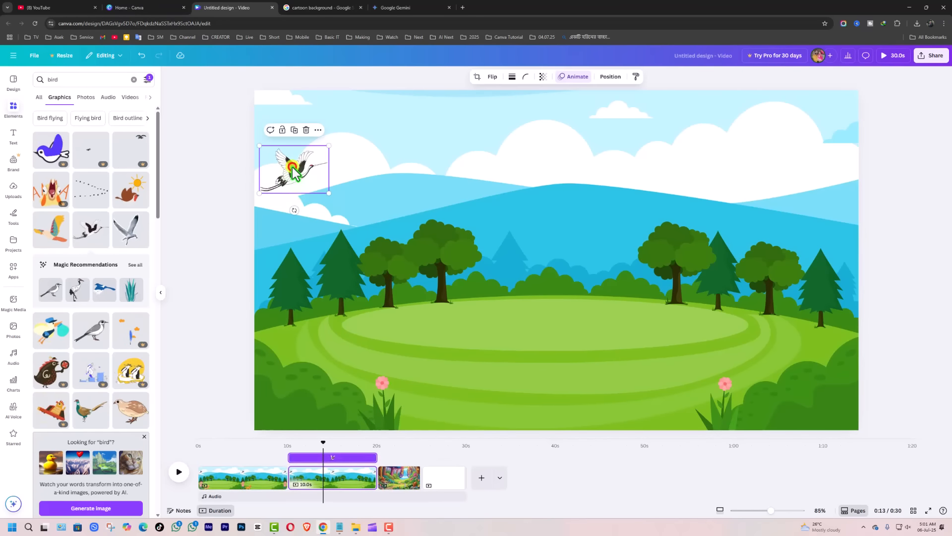
{"action": "key", "text": "Delete"}
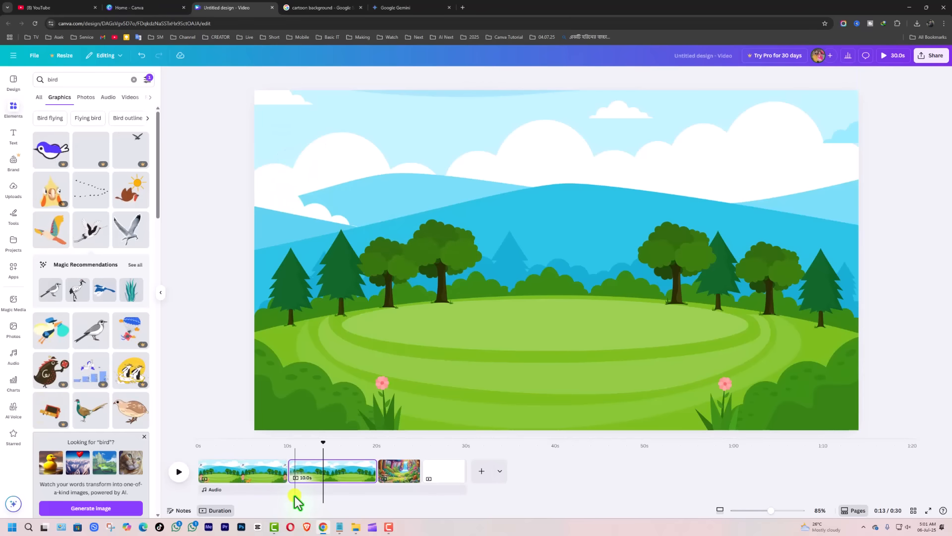
{"action": "left_click", "coordinate": [325, 475]}
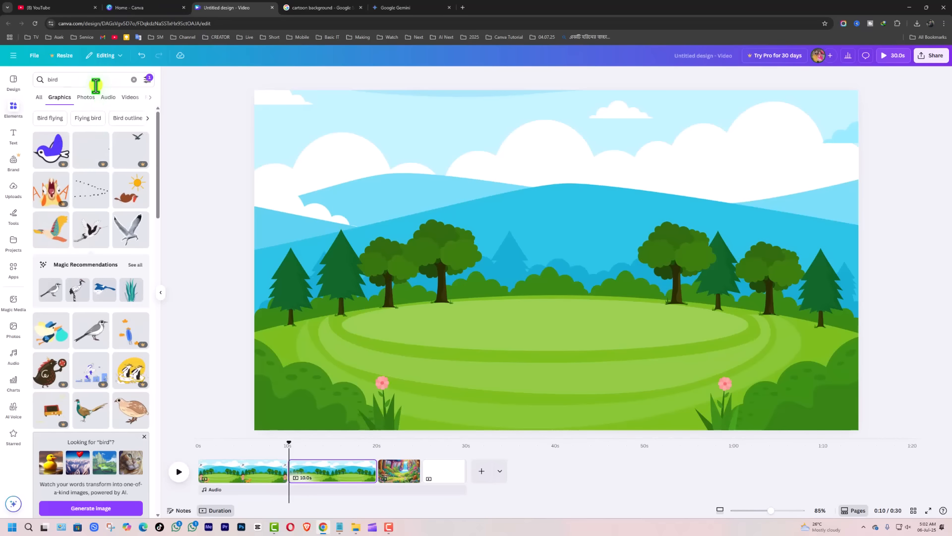
Step: Replace the bird search with "walking person" and show only the graphics results
{"action": "left_click", "coordinate": [134, 79]}
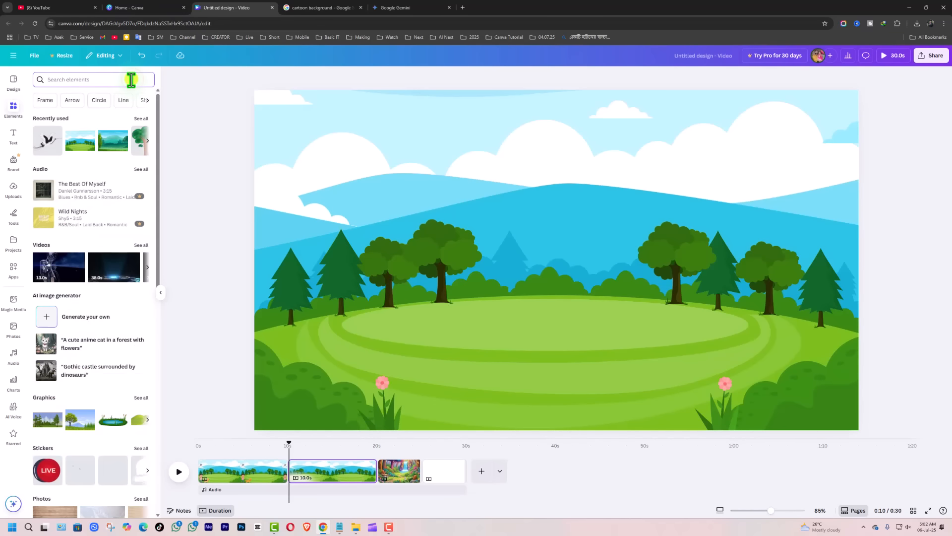
{"action": "left_click", "coordinate": [49, 80]}
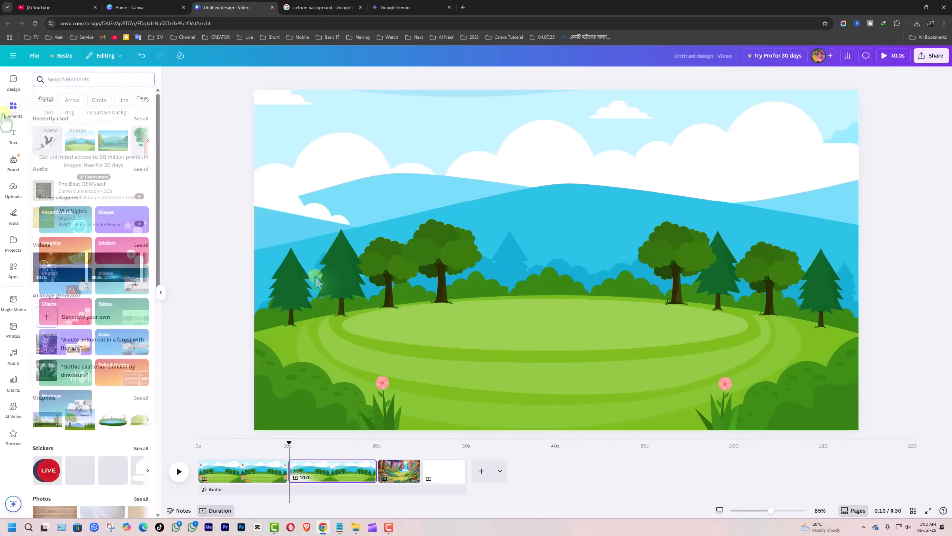
{"action": "left_click", "coordinate": [62, 78]}
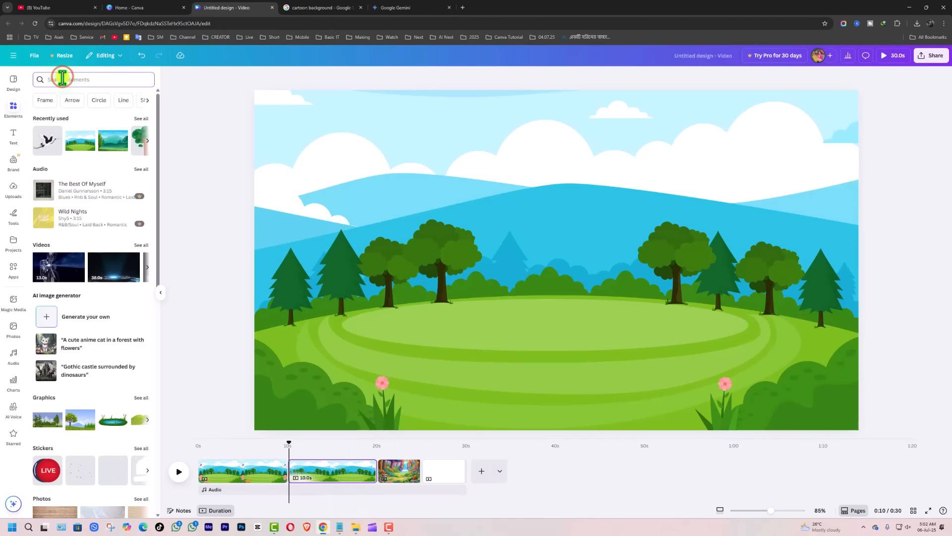
{"action": "type", "text": "walking person"}
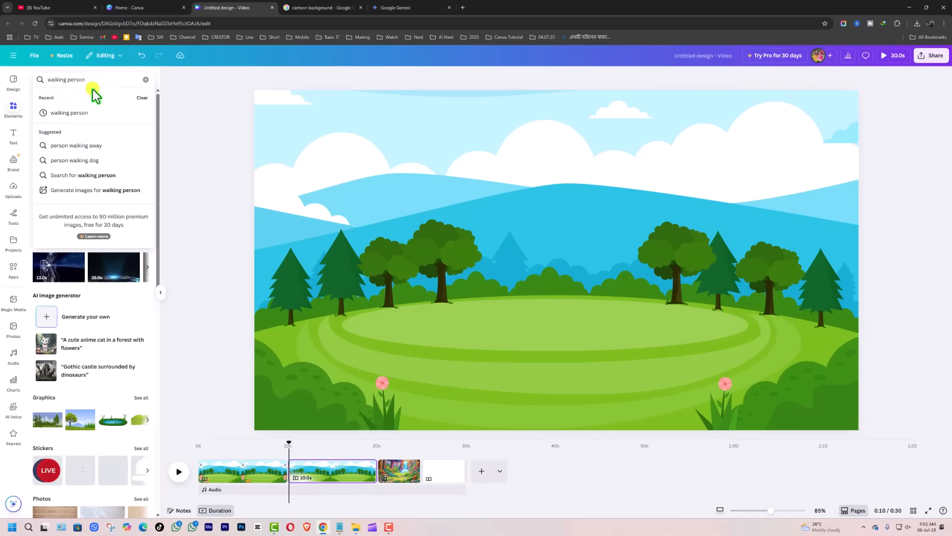
{"action": "key", "text": "Return"}
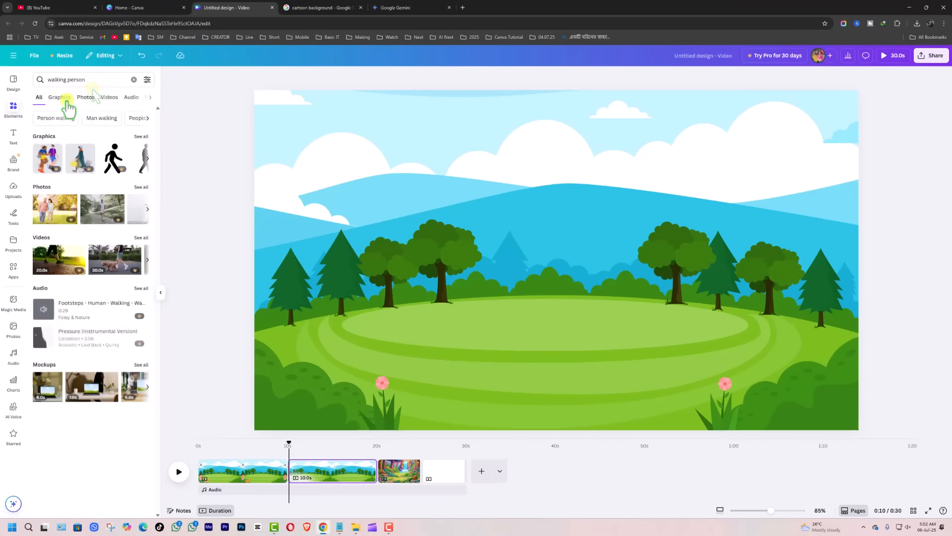
{"action": "left_click", "coordinate": [62, 99]}
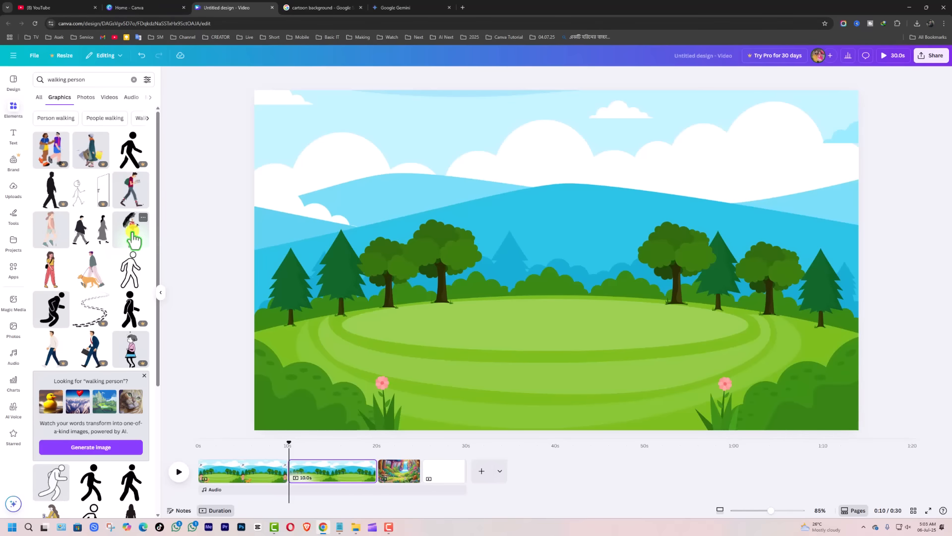
Step: Insert the woman in a red coat with a black umbrella, shrink her and place her beside the meadow's left flower
{"action": "left_click", "coordinate": [132, 241]}
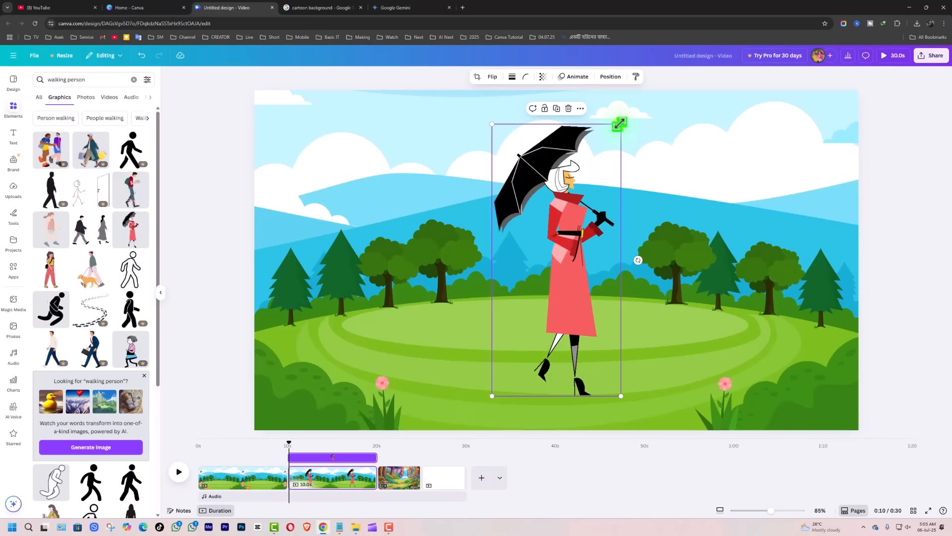
{"action": "left_click_drag", "start_coordinate": [619, 124], "coordinate": [570, 313]}
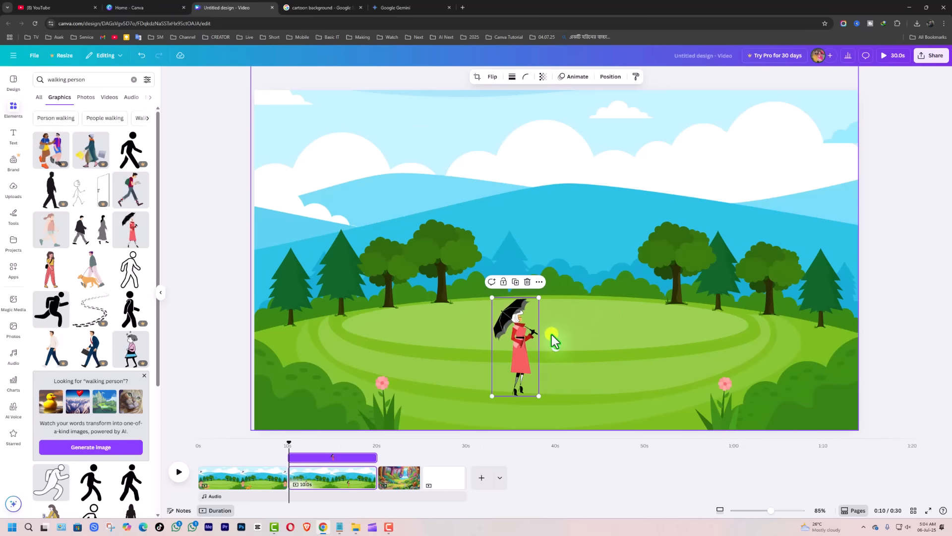
{"action": "left_click_drag", "start_coordinate": [523, 360], "coordinate": [546, 351]}
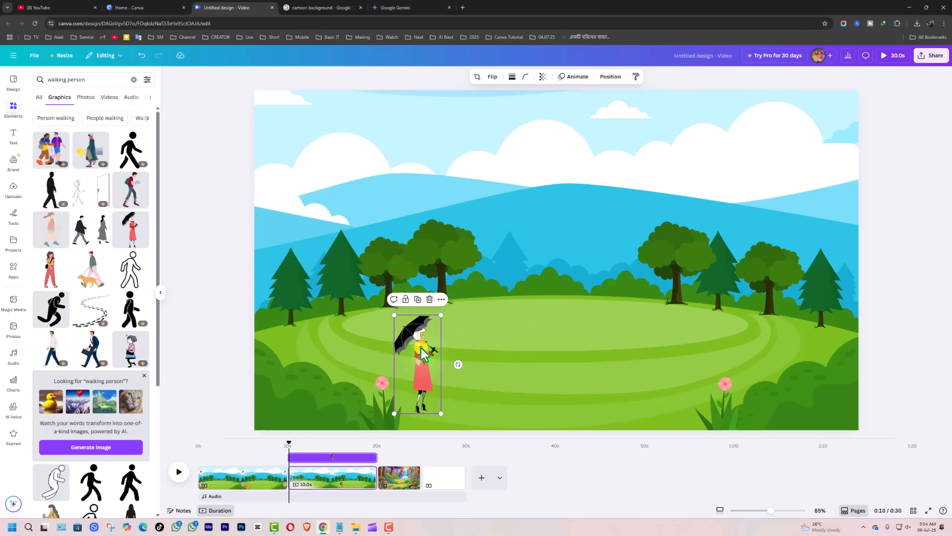
Step: Create a custom animation path that moves the umbrella woman straight across the meadow towards the right flower
{"action": "left_click", "coordinate": [577, 77]}
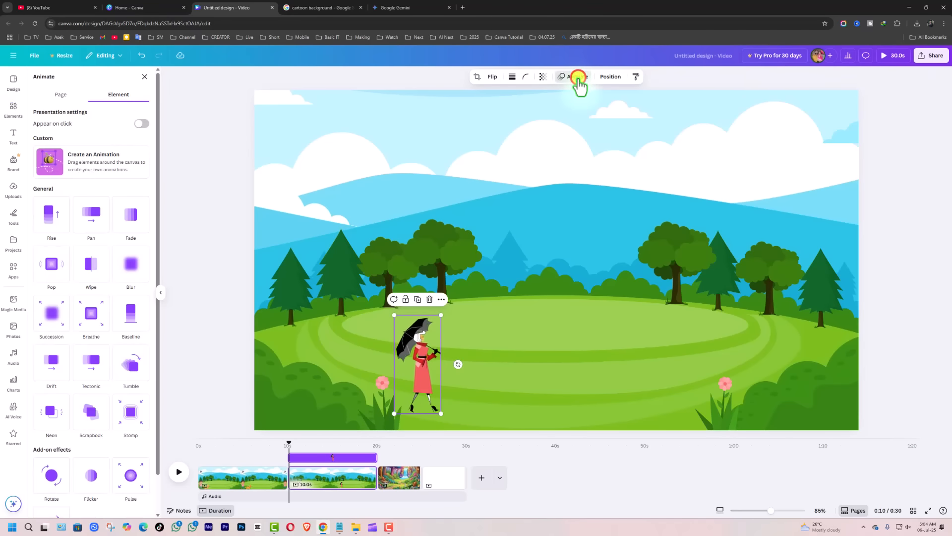
{"action": "left_click", "coordinate": [83, 164]}
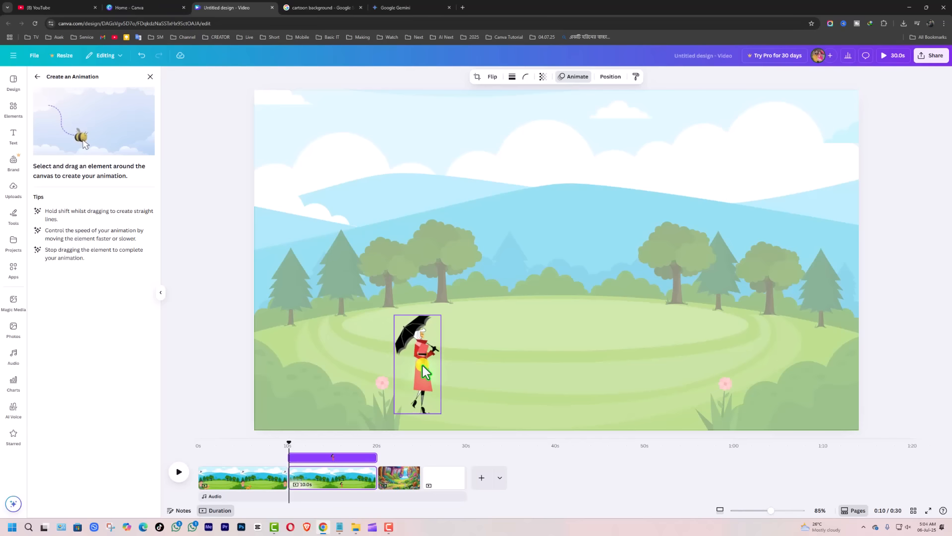
{"action": "left_click_drag", "start_coordinate": [422, 365], "coordinate": [470, 367]}
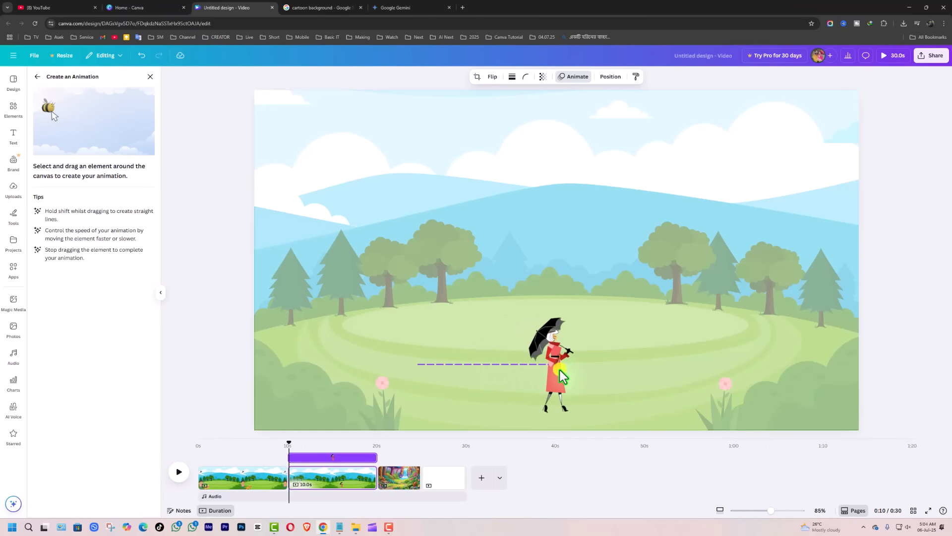
{"action": "left_click_drag", "start_coordinate": [695, 389], "coordinate": [700, 389]}
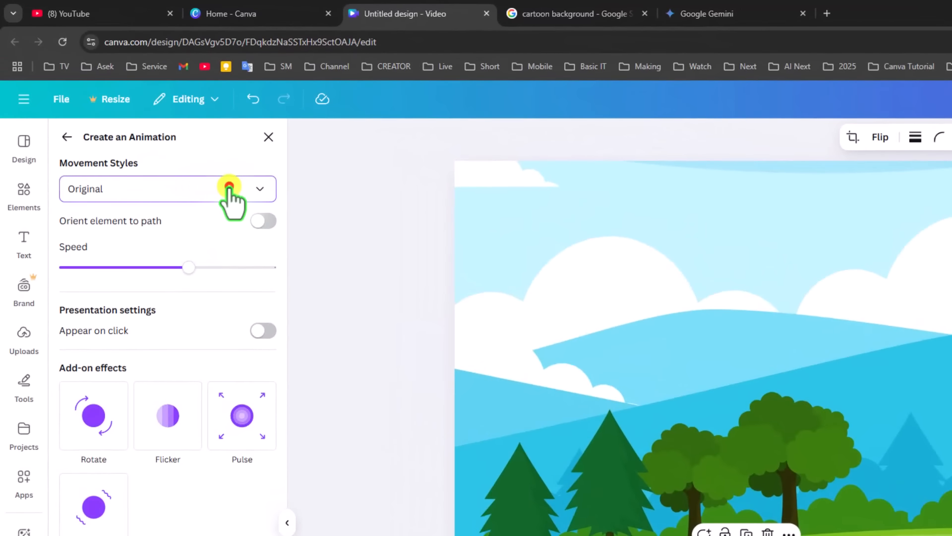
Step: Set the umbrella woman's movement style to Smooth and reduce the animation speed to the slowest setting
{"action": "left_click", "coordinate": [229, 191]}
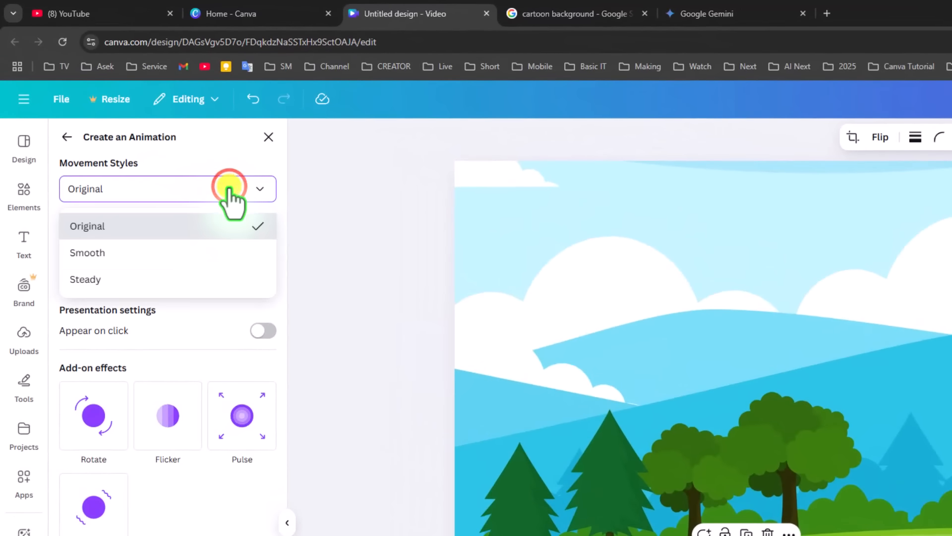
{"action": "left_click", "coordinate": [115, 256]}
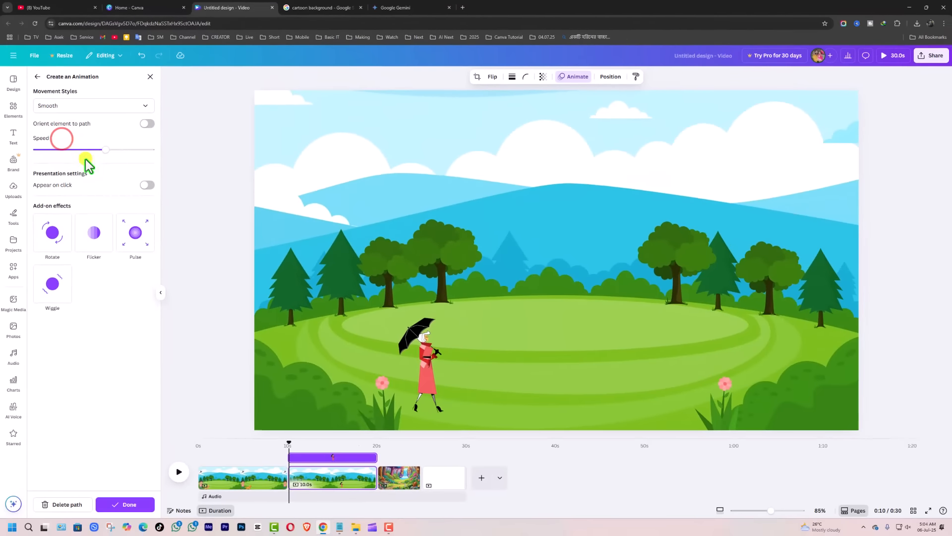
{"action": "left_click_drag", "start_coordinate": [104, 149], "coordinate": [14, 162]}
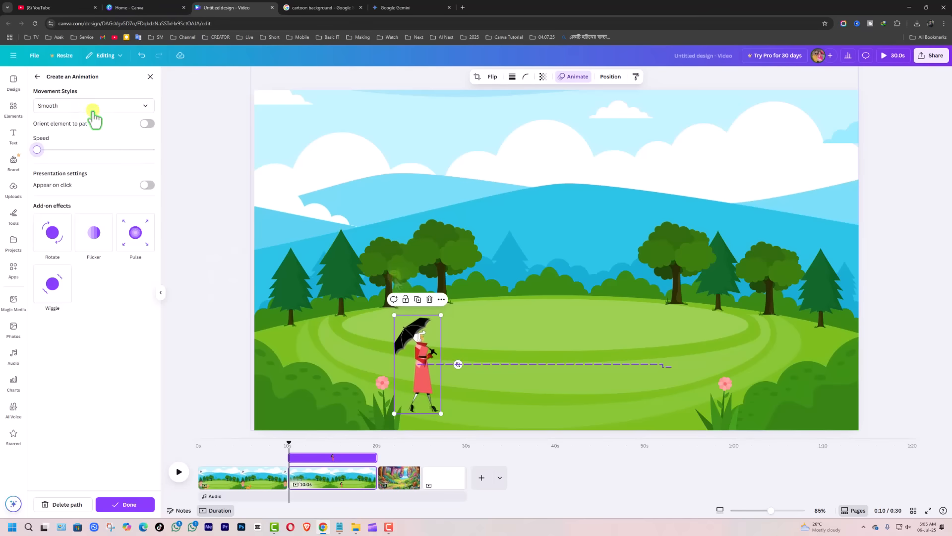
Step: Search the elements for "Raining", show only graphics and filter them to Animated
{"action": "left_click", "coordinate": [11, 107]}
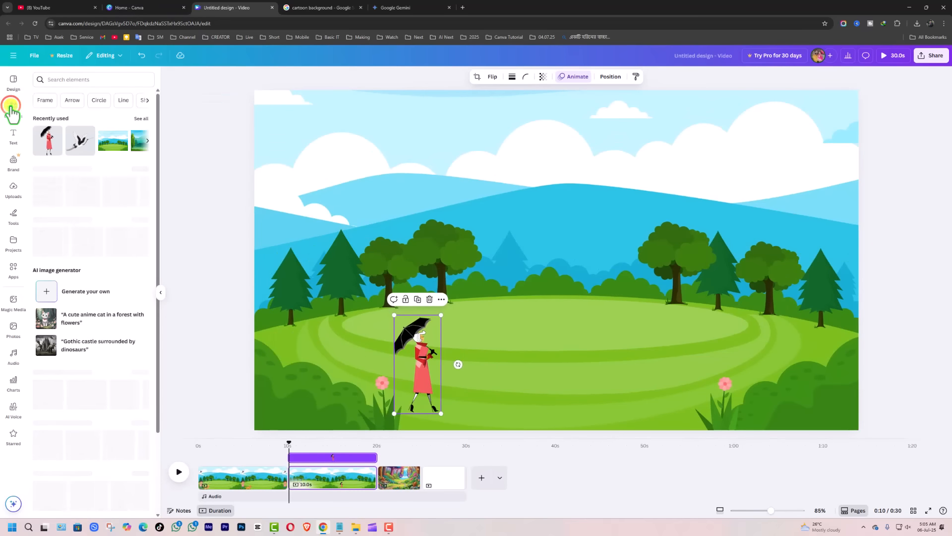
{"action": "left_click", "coordinate": [69, 80]}
{"action": "type", "text": "Raining"}
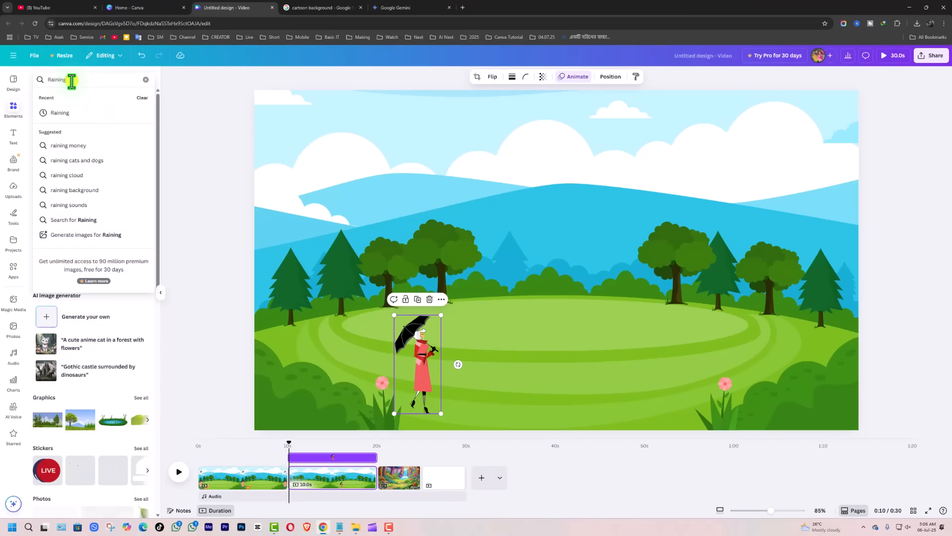
{"action": "key", "text": "Return"}
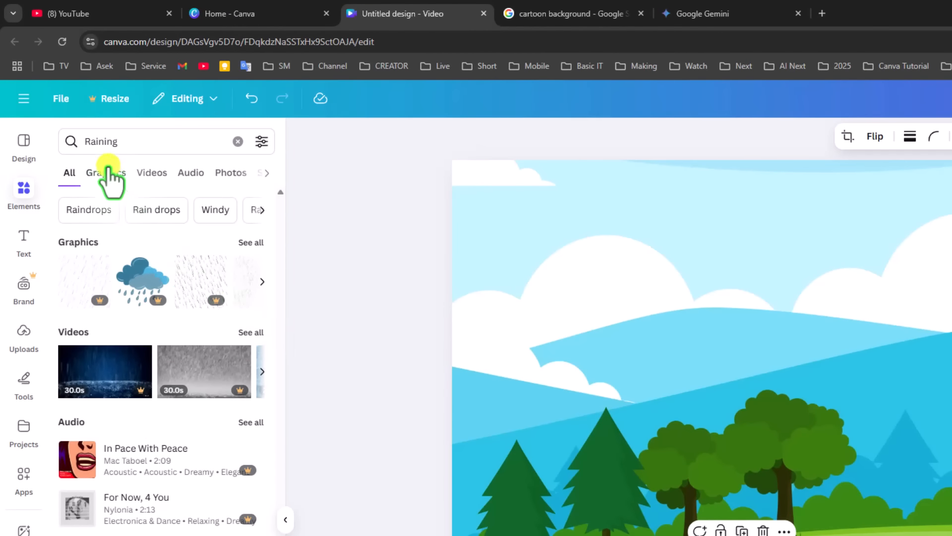
{"action": "left_click", "coordinate": [108, 172]}
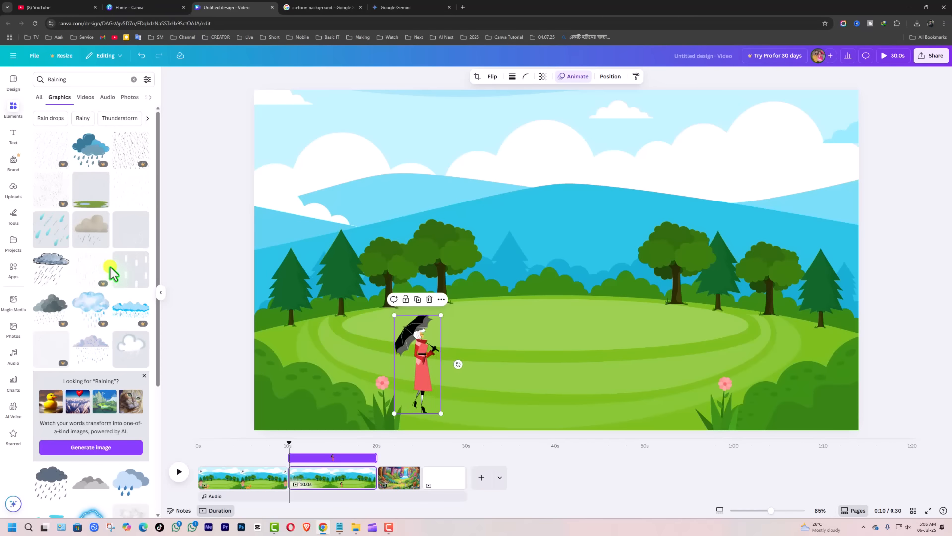
{"action": "left_click", "coordinate": [145, 81]}
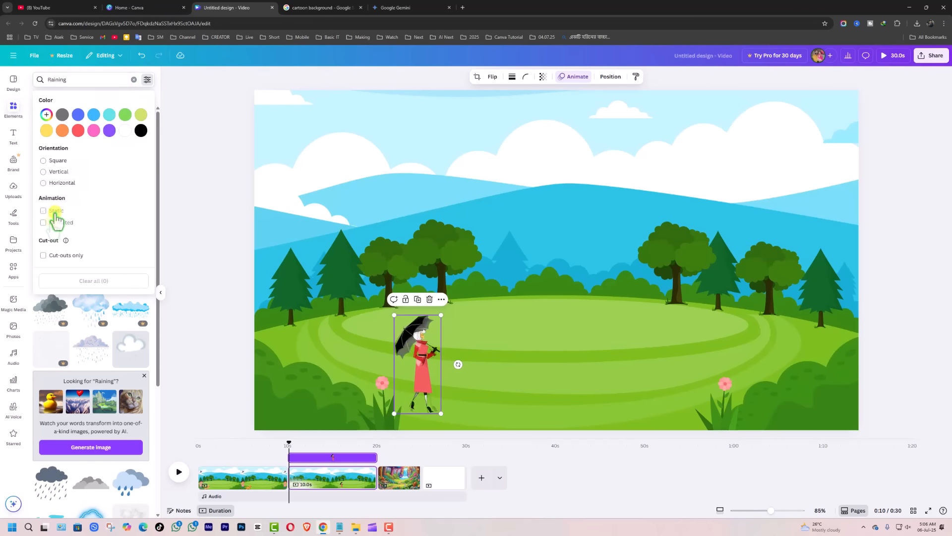
{"action": "left_click", "coordinate": [43, 223]}
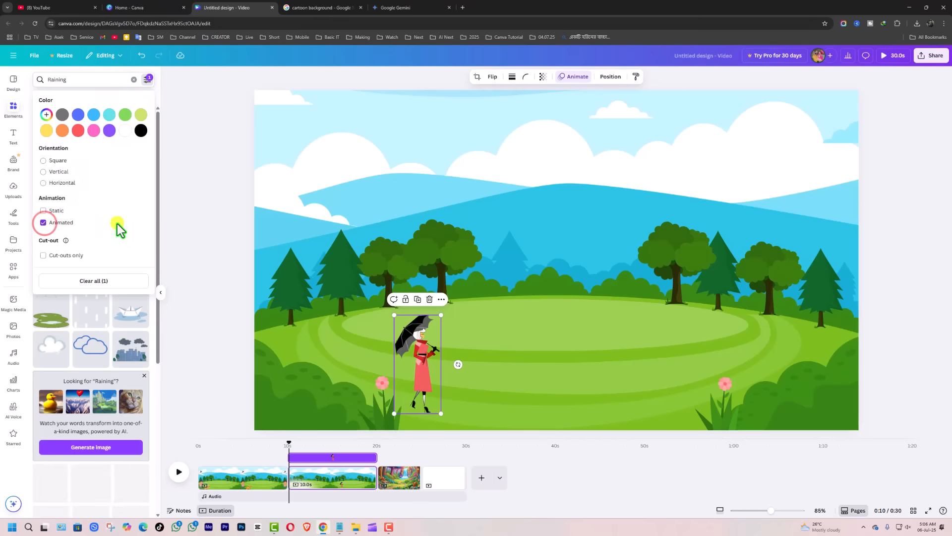
{"action": "left_click", "coordinate": [206, 226]}
{"action": "left_click", "coordinate": [206, 224]}
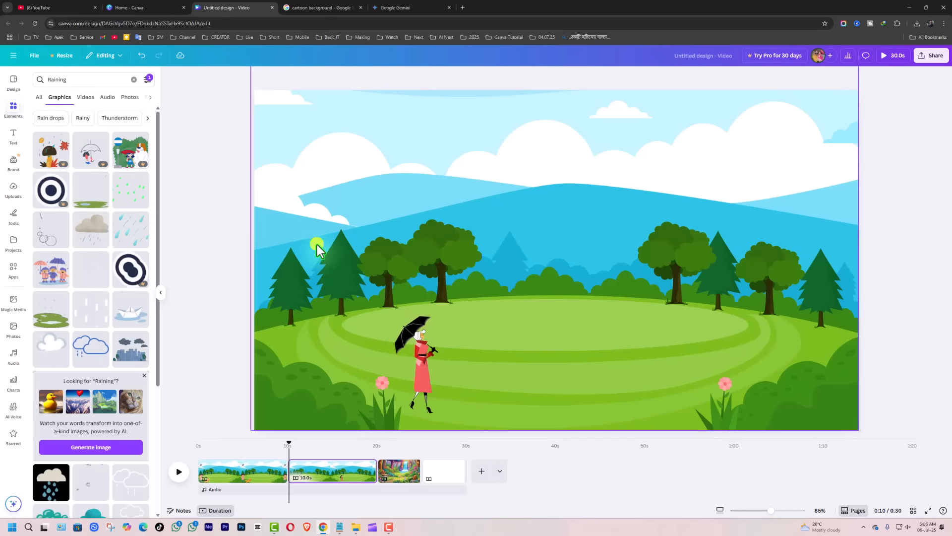
Step: Try the grey rain cloud graphic on the page and delete it
{"action": "left_click", "coordinate": [91, 235]}
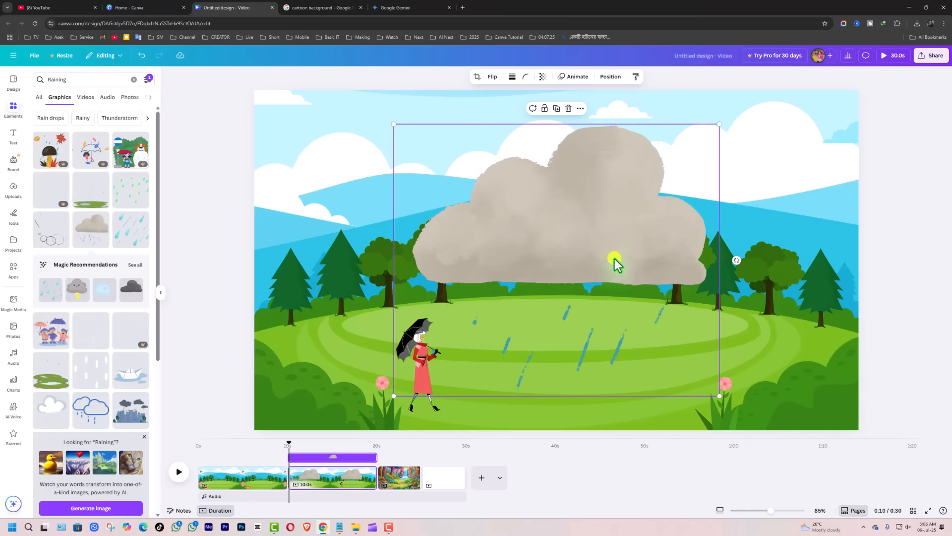
{"action": "left_click", "coordinate": [570, 109]}
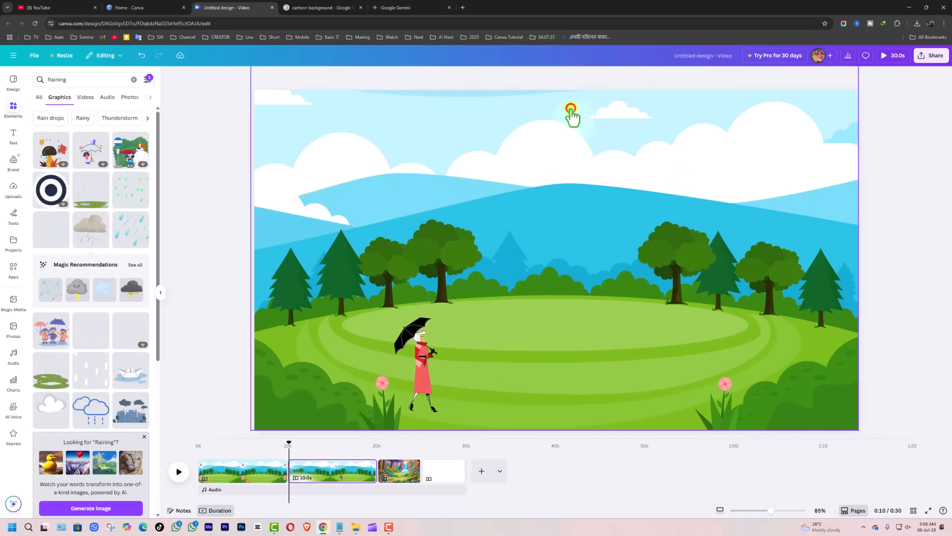
Step: Insert the animated rain graphic with the puddle and enlarge it over the page until the puddle lies below the page's bottom edge
{"action": "left_click", "coordinate": [88, 191]}
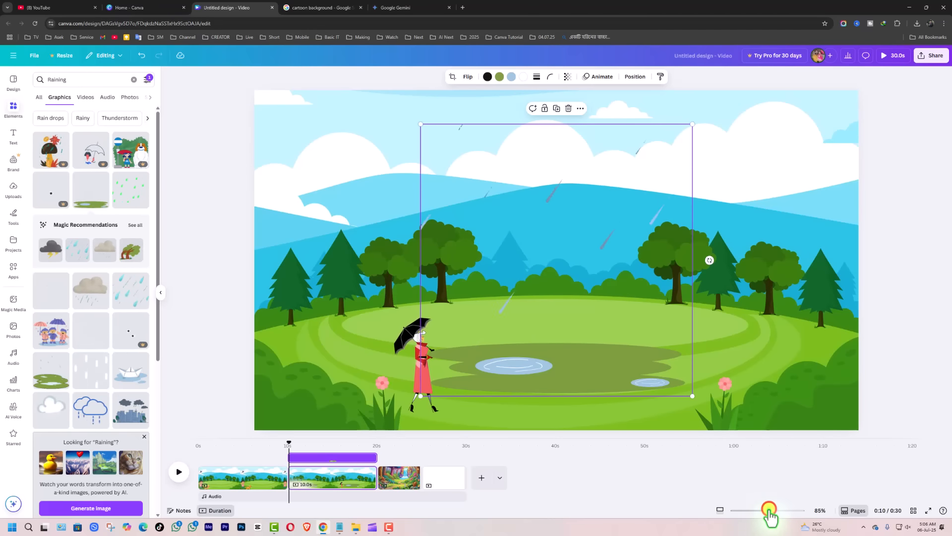
{"action": "left_click_drag", "start_coordinate": [769, 511], "coordinate": [752, 510]}
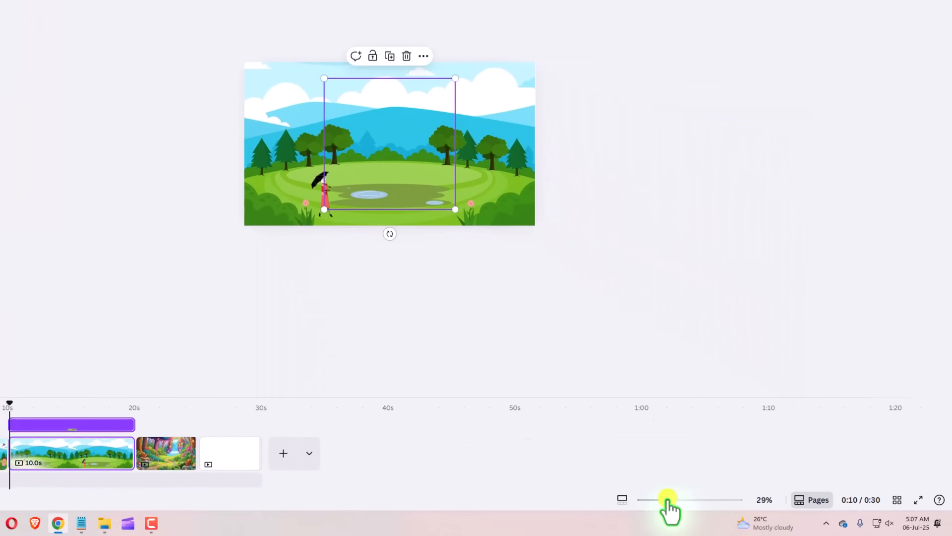
{"action": "mouse_move", "coordinate": [668, 500]}
{"action": "left_mouse_down"}
{"action": "mouse_move", "coordinate": [693, 500]}
{"action": "mouse_move", "coordinate": [677, 501]}
{"action": "left_mouse_up"}
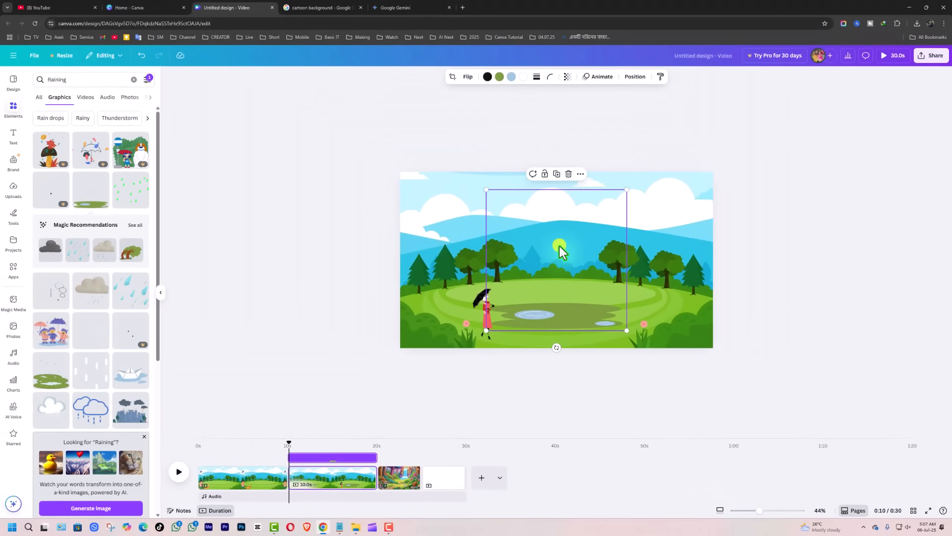
{"action": "left_click_drag", "start_coordinate": [627, 188], "coordinate": [709, 160]}
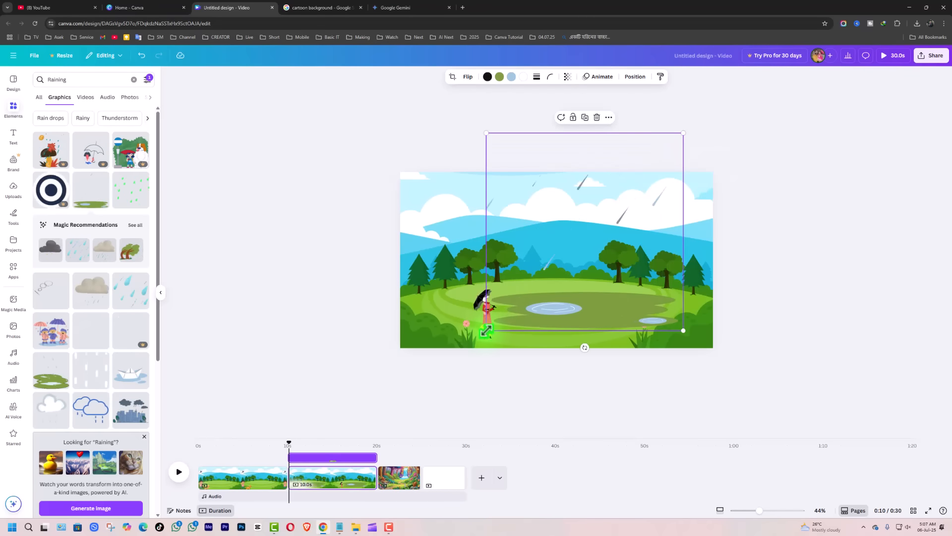
{"action": "left_click_drag", "start_coordinate": [486, 330], "coordinate": [404, 404]}
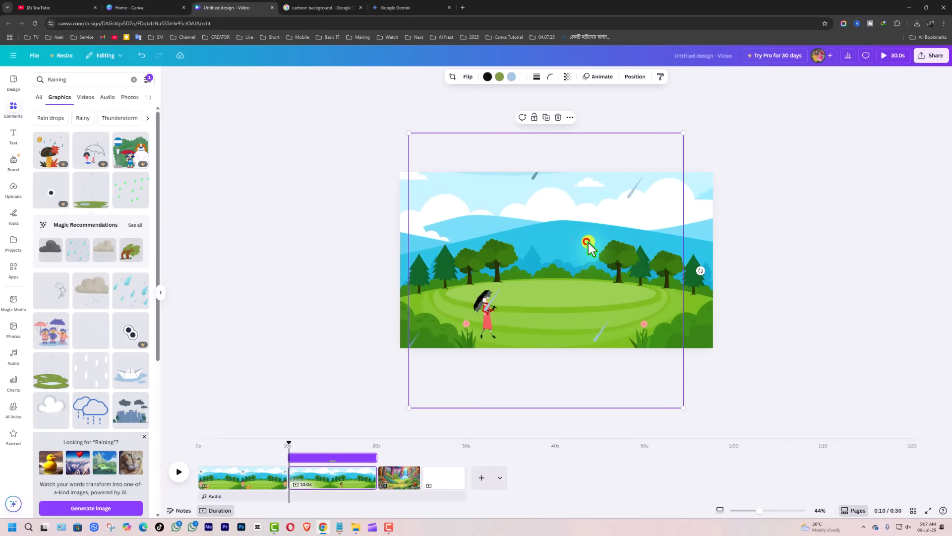
{"action": "mouse_move", "coordinate": [588, 242]}
{"action": "left_mouse_down"}
{"action": "mouse_move", "coordinate": [595, 250]}
{"action": "mouse_move", "coordinate": [603, 163]}
{"action": "mouse_move", "coordinate": [597, 247]}
{"action": "mouse_move", "coordinate": [598, 227]}
{"action": "mouse_move", "coordinate": [593, 238]}
{"action": "left_mouse_up"}
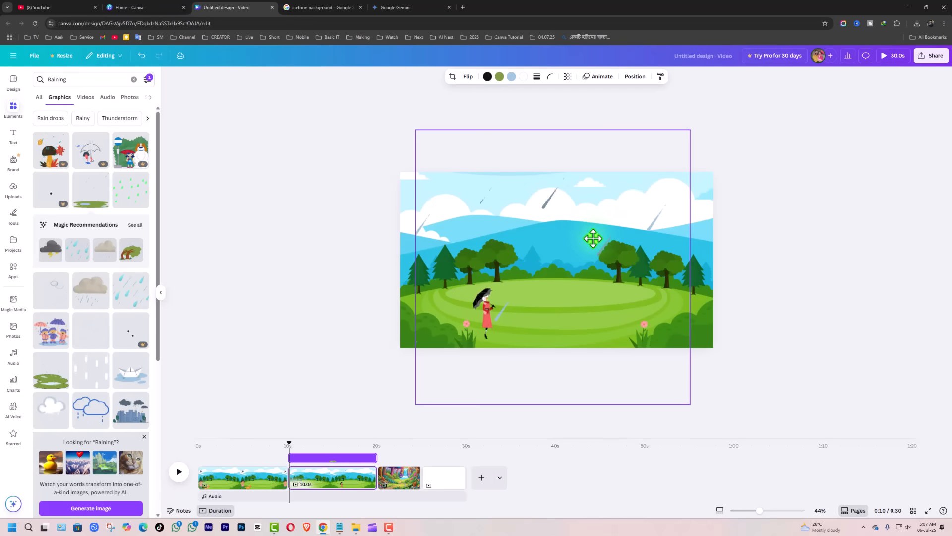
{"action": "left_click", "coordinate": [751, 361]}
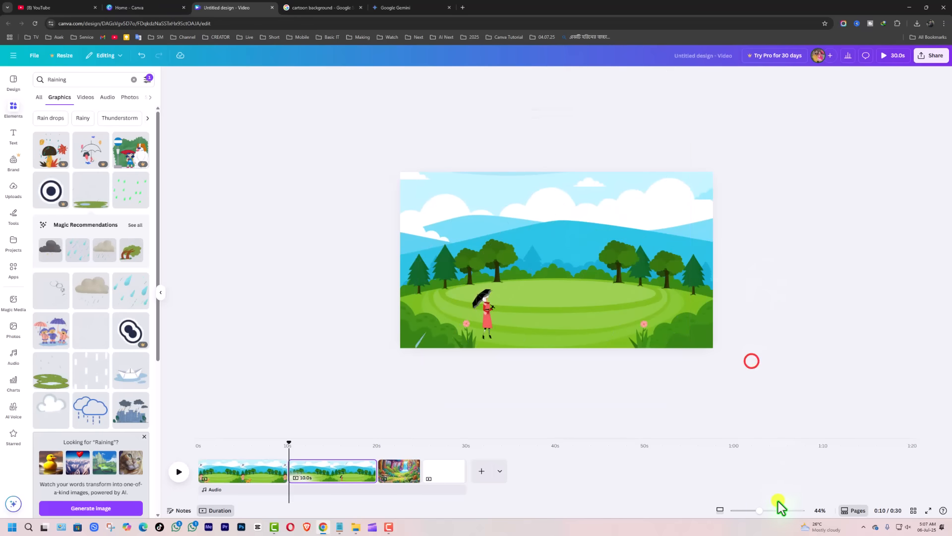
{"action": "left_click_drag", "start_coordinate": [759, 511], "coordinate": [771, 519]}
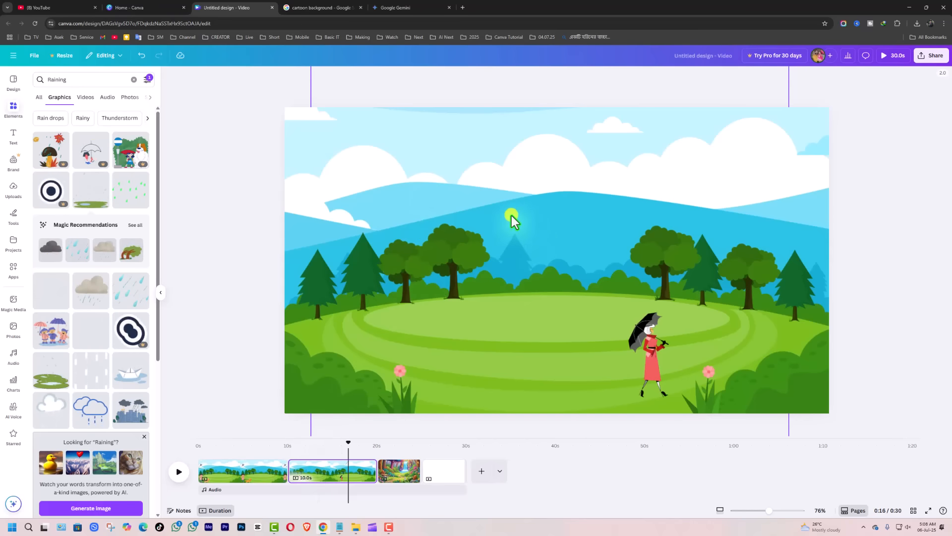
Step: Replace the rain search with a search of the elements for "Helicopter"
{"action": "triple_click", "coordinate": [130, 80]}
{"action": "type", "text": "Helicopter"}
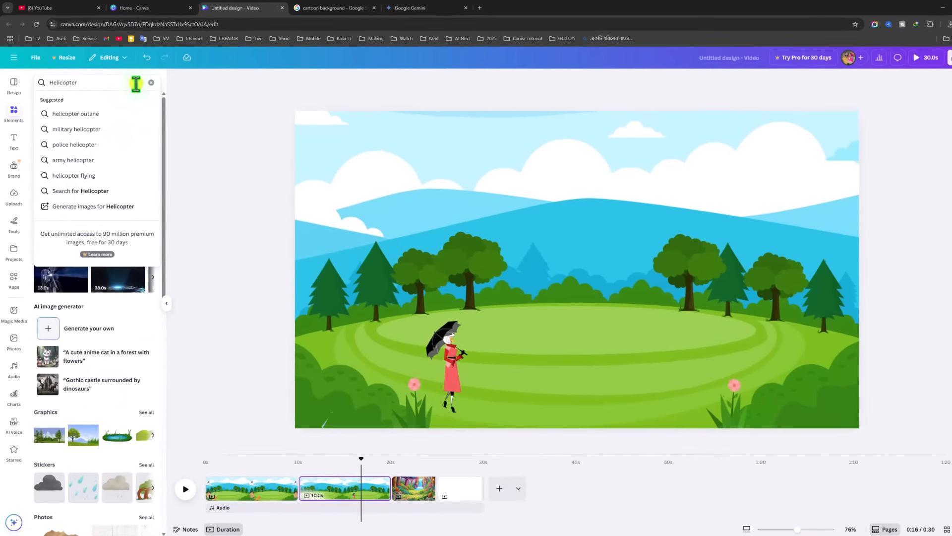
{"action": "key", "text": "Return"}
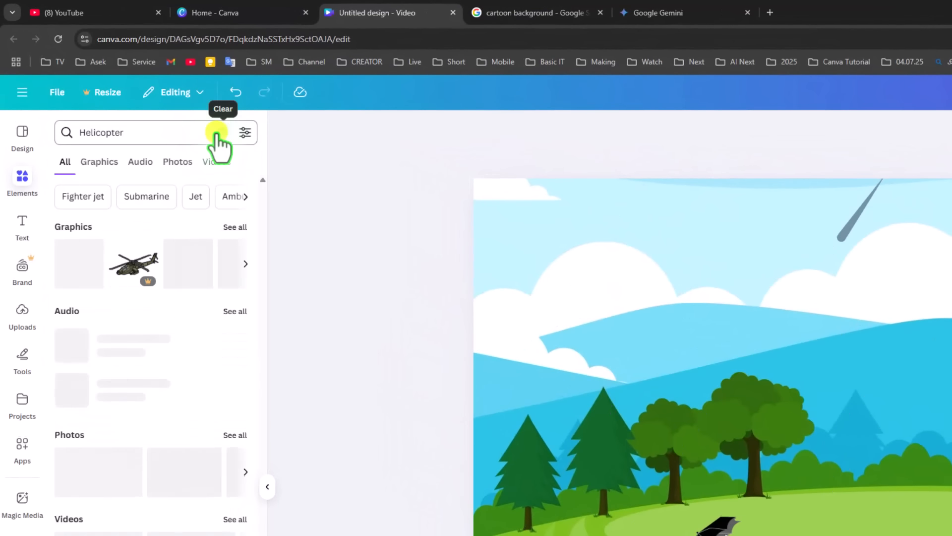
Step: Show only graphics in the "Helicopter" search and filter them to Animated
{"action": "left_click", "coordinate": [106, 165]}
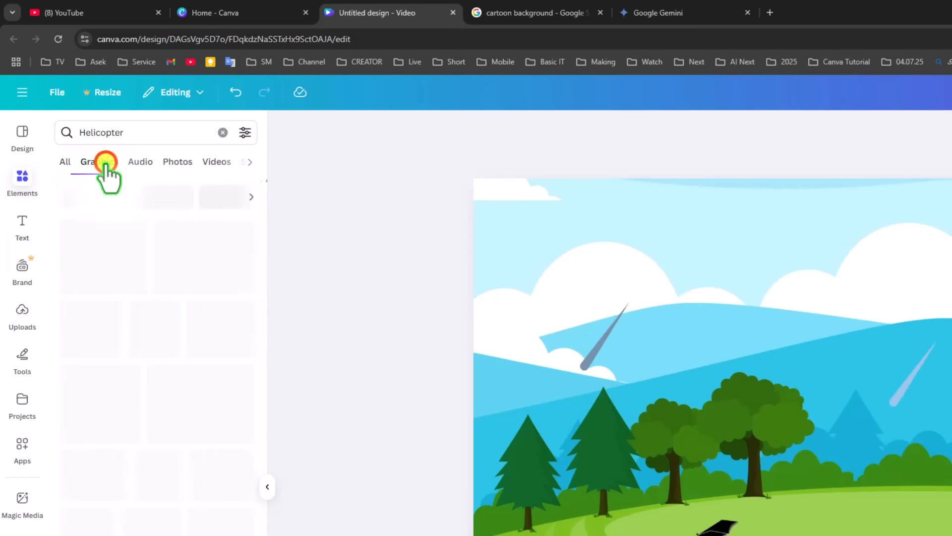
{"action": "left_click", "coordinate": [247, 133]}
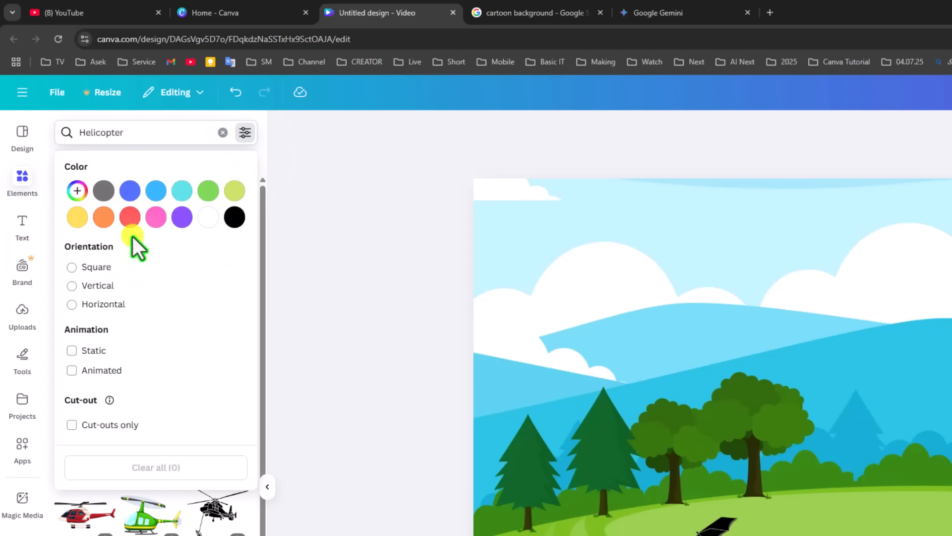
{"action": "left_click", "coordinate": [72, 371]}
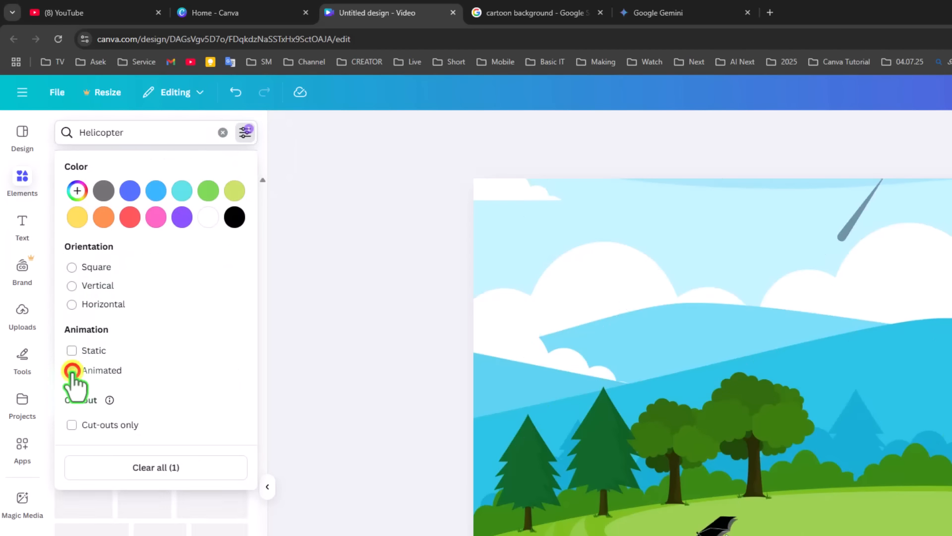
{"action": "left_click", "coordinate": [419, 377]}
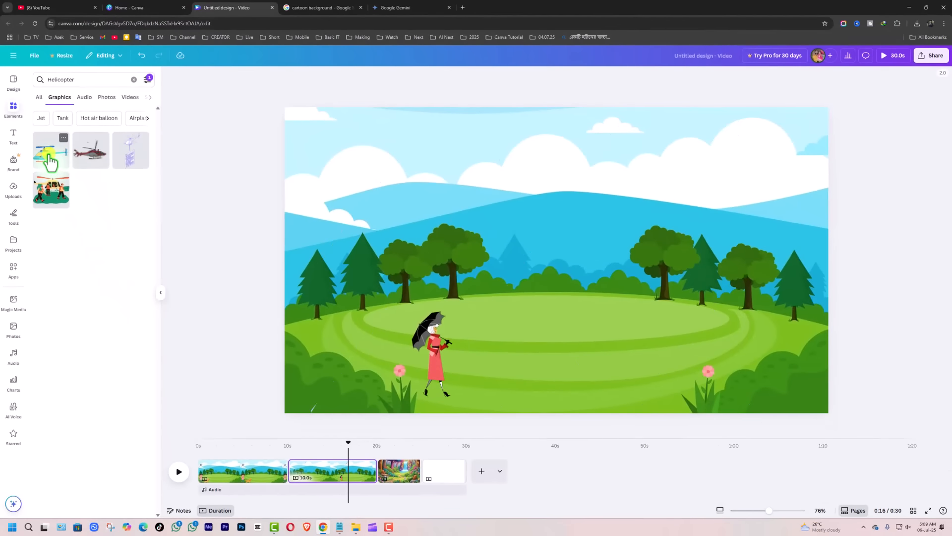
Step: Insert the animated blue helicopter graphic, shrink it and place it in the sky at the page's upper right corner
{"action": "left_click", "coordinate": [49, 159]}
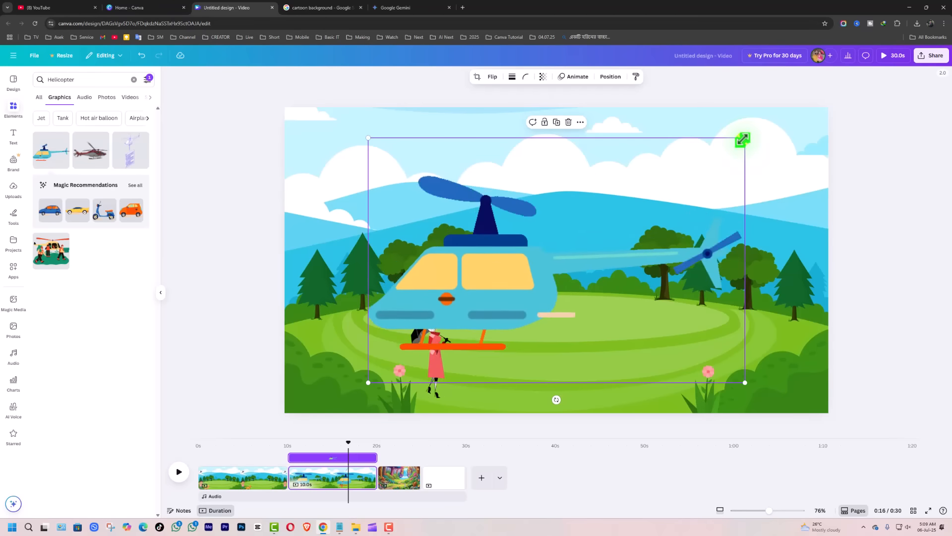
{"action": "left_click_drag", "start_coordinate": [747, 140], "coordinate": [453, 310]}
{"action": "left_click_drag", "start_coordinate": [409, 349], "coordinate": [757, 153]}
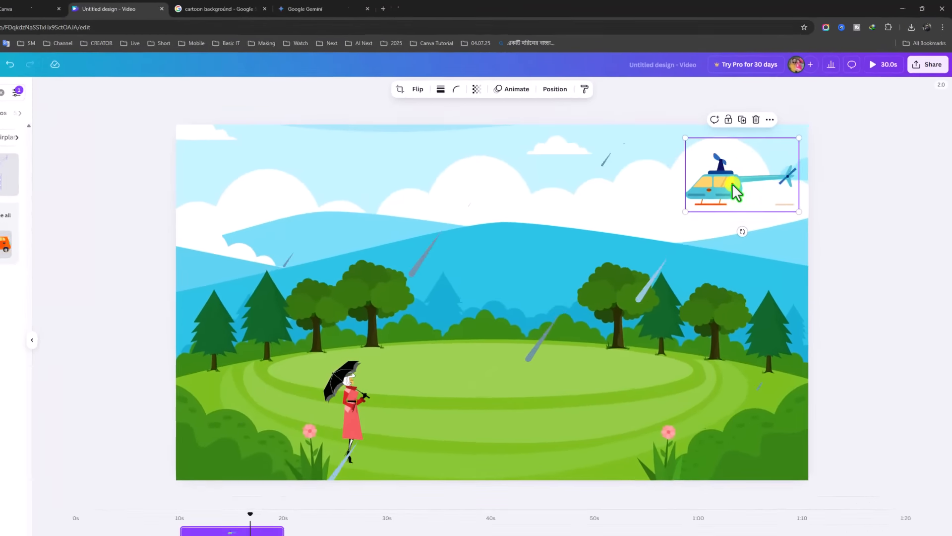
Step: Give the helicopter a custom animation path leftward across the sky and down onto the grass, and preview the video from the start
{"action": "left_click", "coordinate": [763, 158]}
{"action": "left_click", "coordinate": [313, 130]}
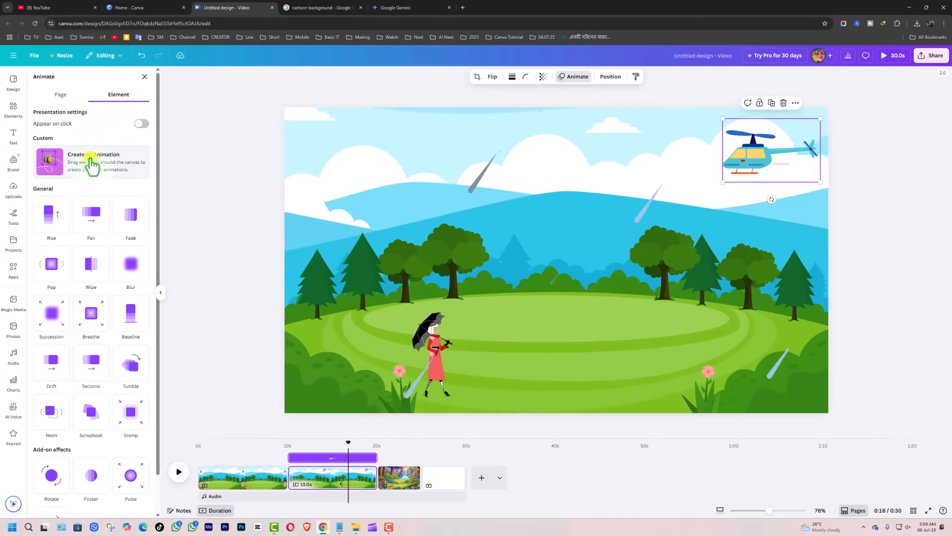
{"action": "left_click", "coordinate": [91, 165]}
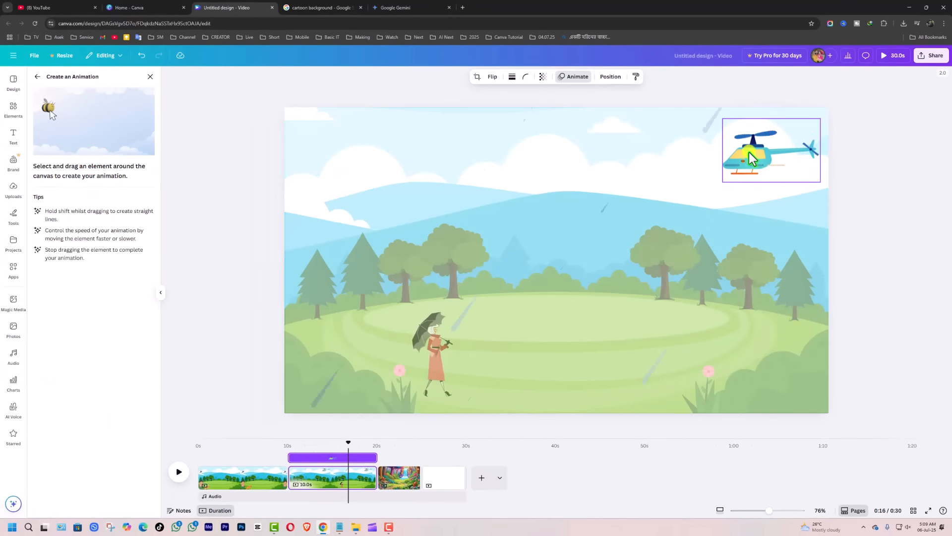
{"action": "left_click_drag", "start_coordinate": [756, 164], "coordinate": [600, 173]}
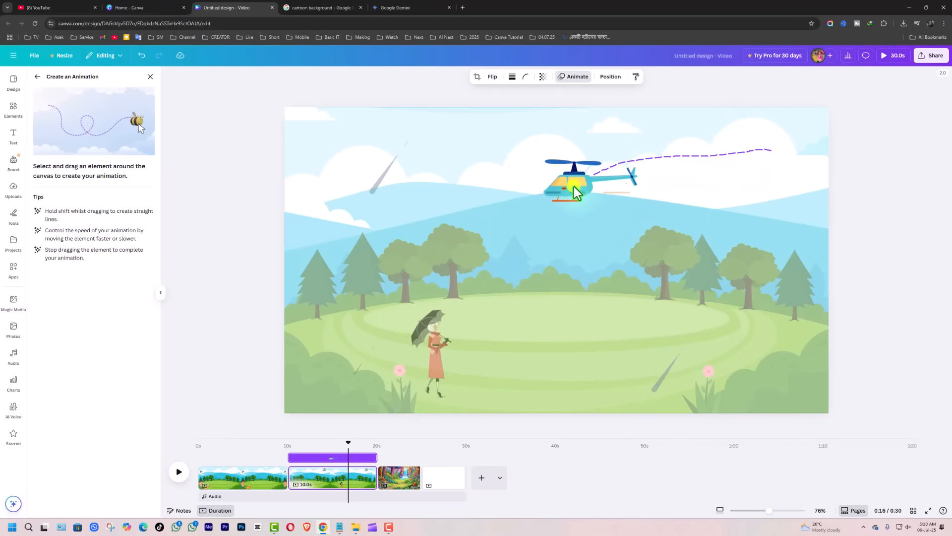
{"action": "left_click_drag", "start_coordinate": [544, 233], "coordinate": [536, 317]}
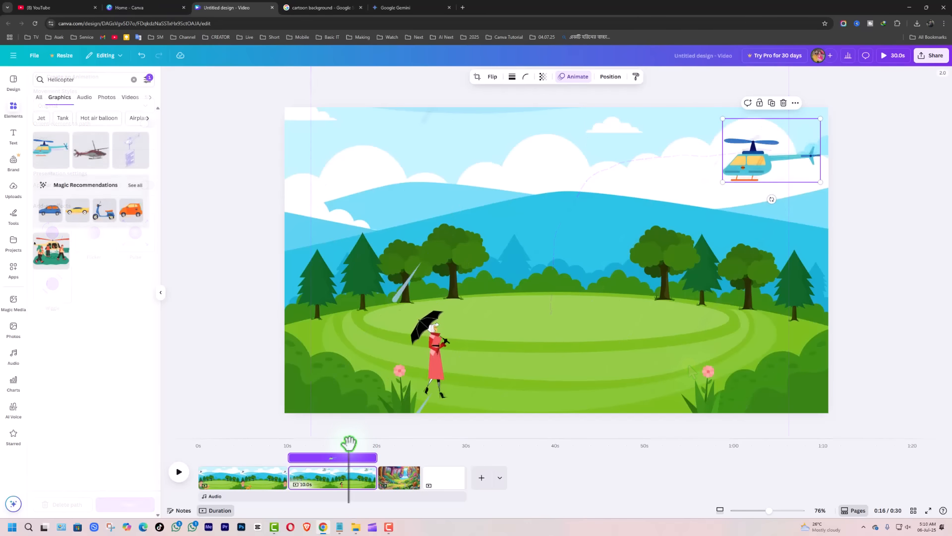
{"action": "left_click_drag", "start_coordinate": [348, 441], "coordinate": [196, 476]}
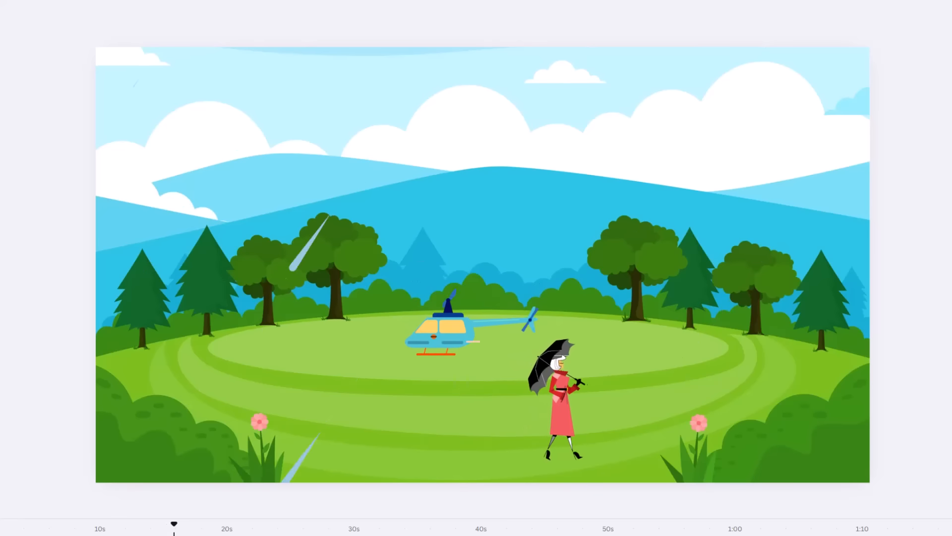
{"action": "key", "text": "Escape"}
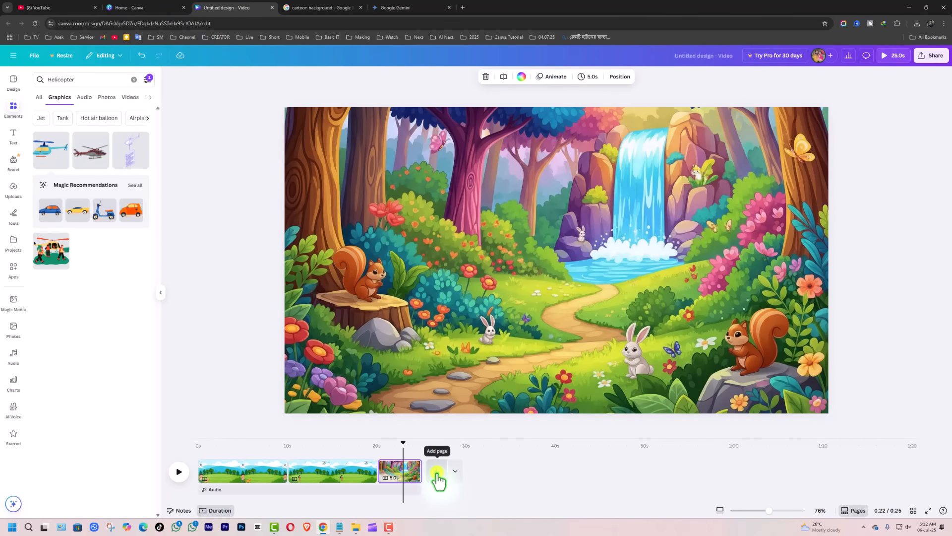
Step: Add a blank page at the end of the video and search the element graphics for "forest landscape"
{"action": "left_click", "coordinate": [437, 471]}
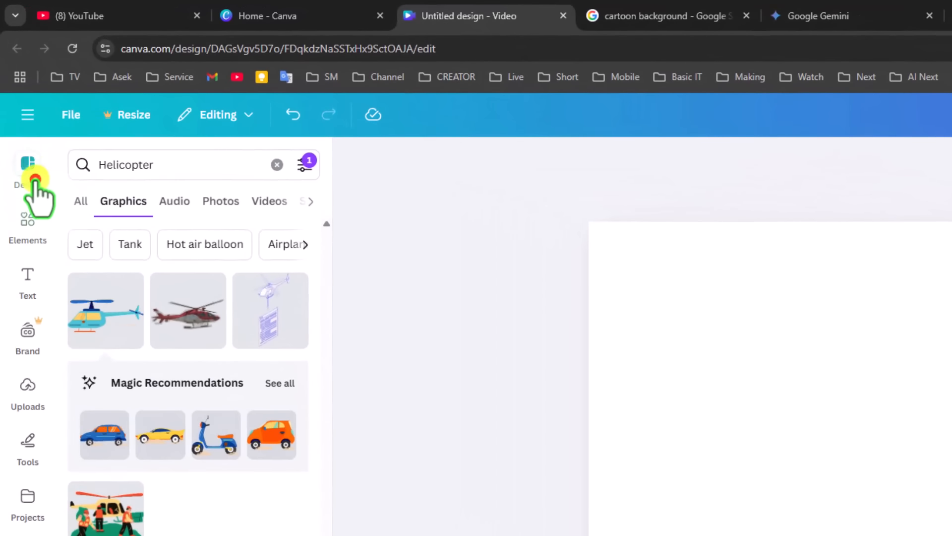
{"action": "left_click", "coordinate": [27, 144]}
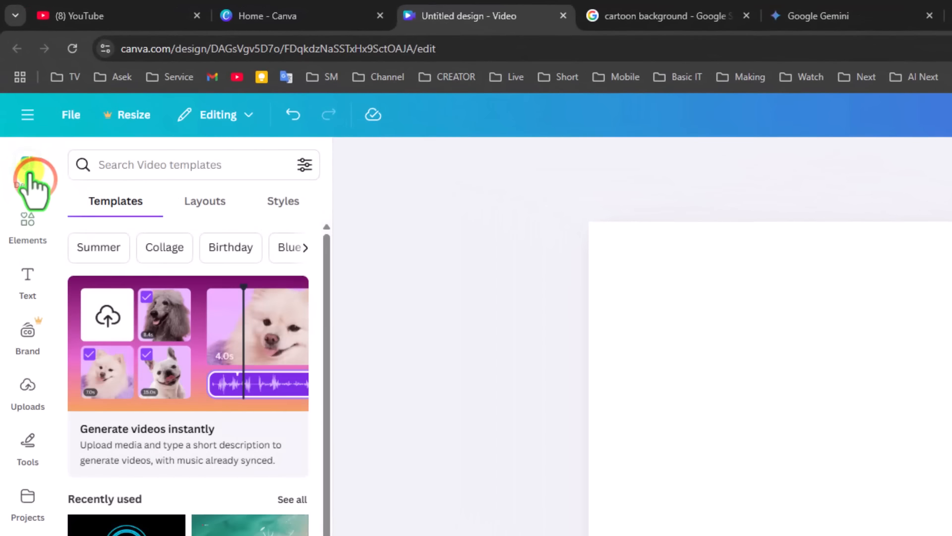
{"action": "left_click", "coordinate": [28, 233]}
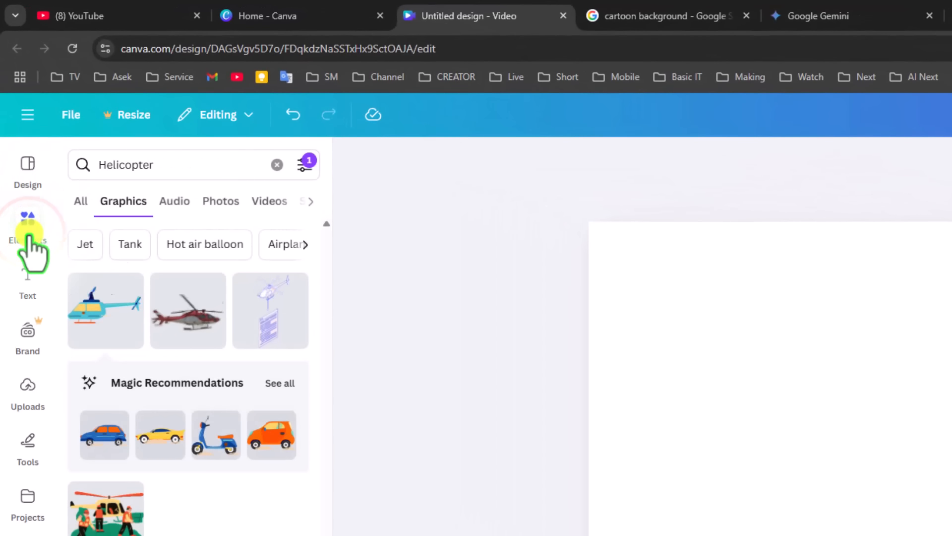
{"action": "left_click", "coordinate": [277, 164]}
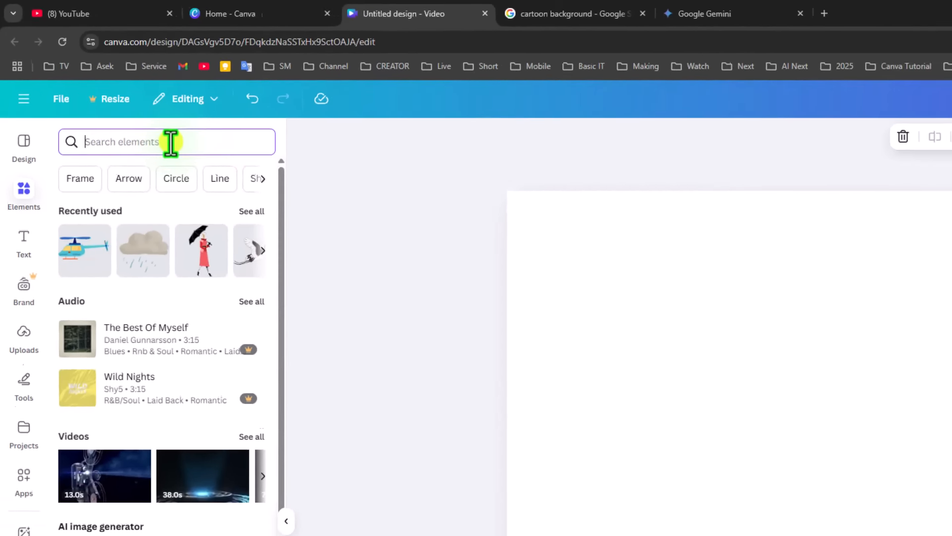
{"action": "type", "text": "forest landscape"}
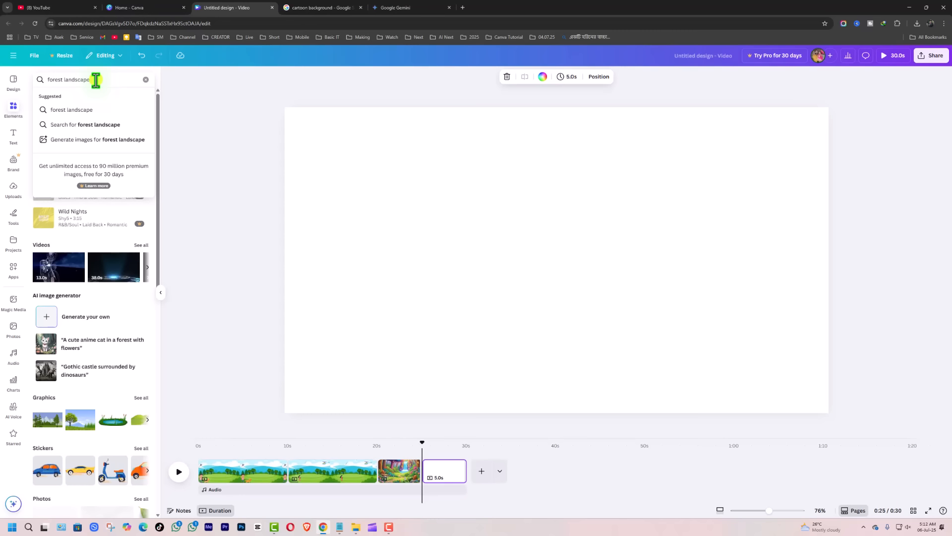
{"action": "key", "text": "Return"}
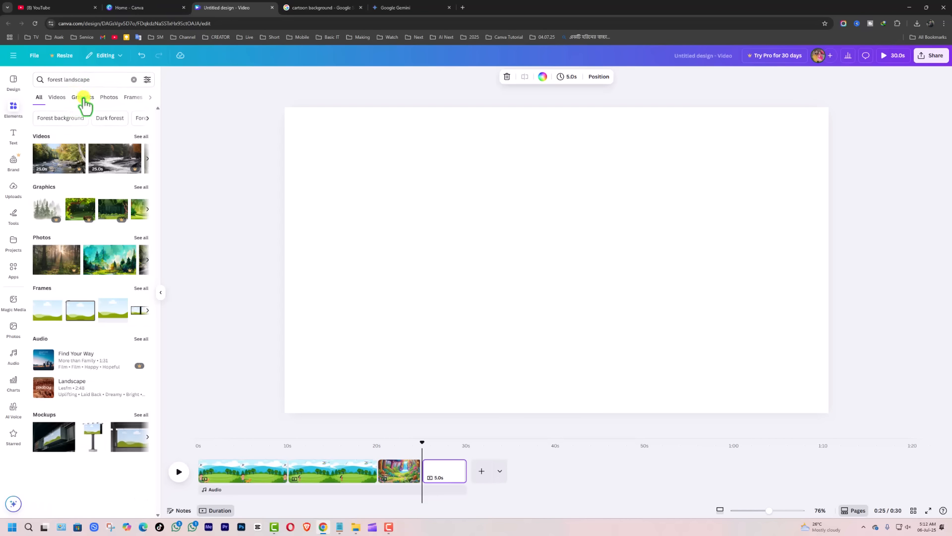
{"action": "left_click", "coordinate": [82, 98]}
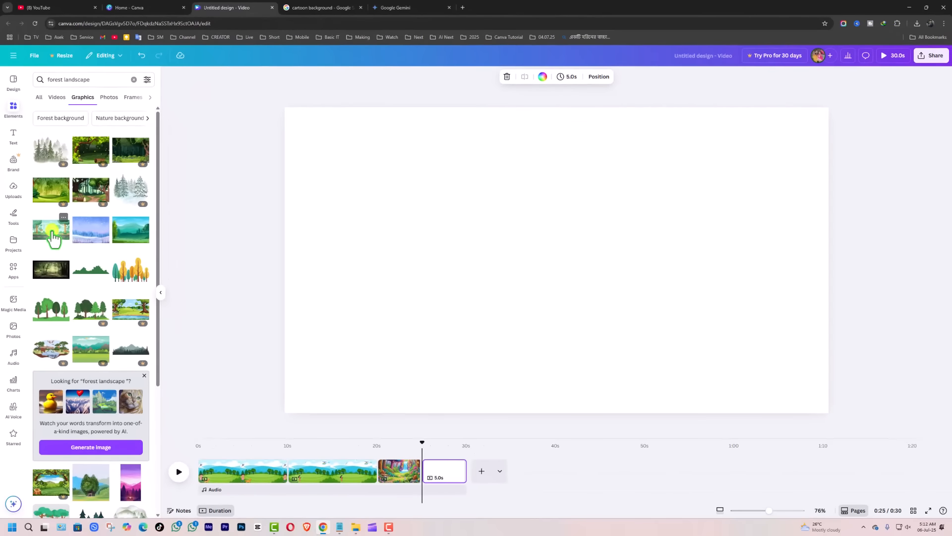
Step: Insert the green park graphic with the road and wooden sign and enlarge it from opposite corners until it covers the whole page
{"action": "left_click", "coordinate": [52, 233]}
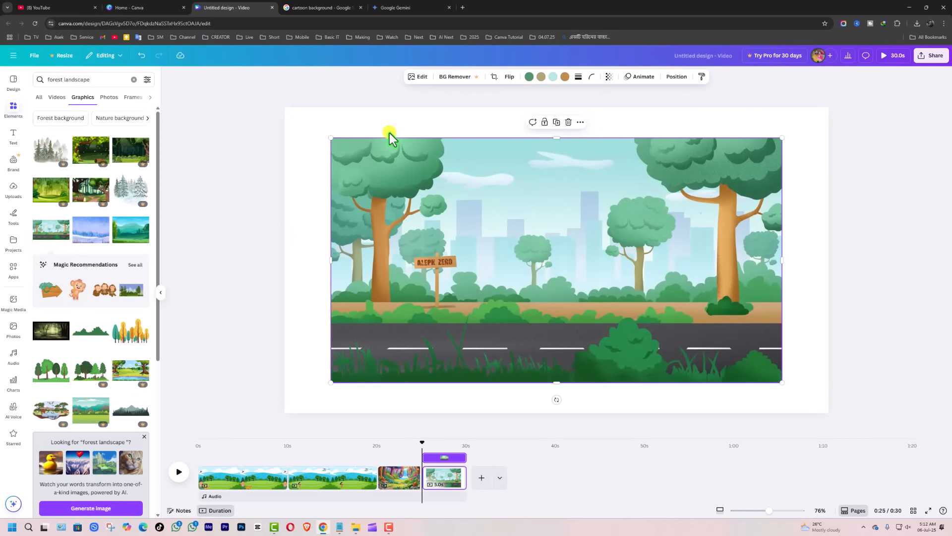
{"action": "left_click", "coordinate": [310, 134]}
{"action": "left_click", "coordinate": [395, 169]}
{"action": "left_click_drag", "start_coordinate": [330, 139], "coordinate": [274, 107]}
{"action": "left_click_drag", "start_coordinate": [782, 383], "coordinate": [840, 421]}
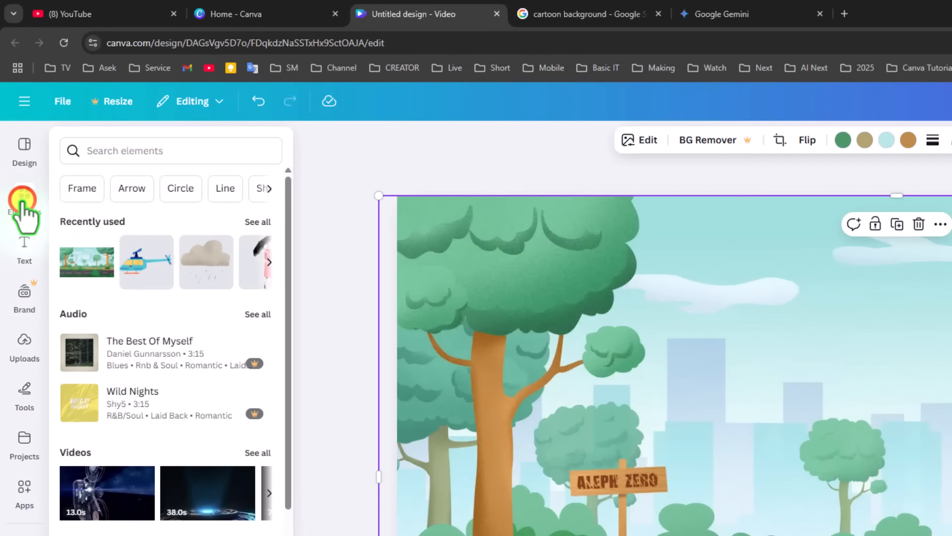
Step: Search the elements for "bicycle", show only graphics and filter them to Animated
{"action": "left_click", "coordinate": [22, 201]}
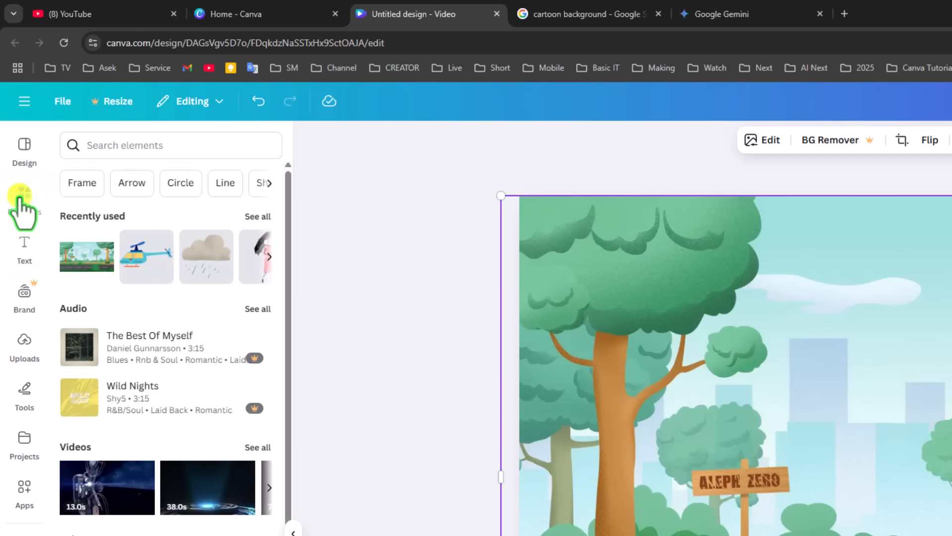
{"action": "left_click", "coordinate": [147, 145]}
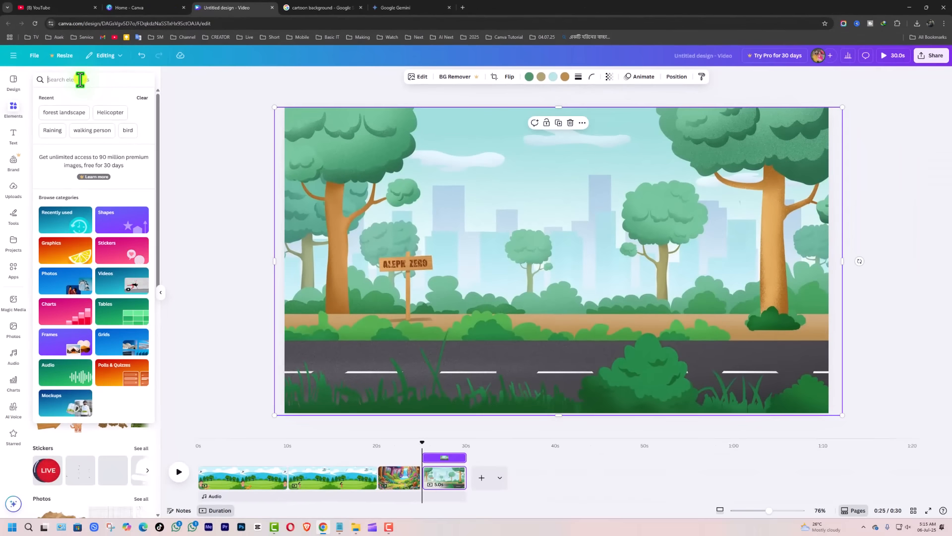
{"action": "type", "text": "bicycle"}
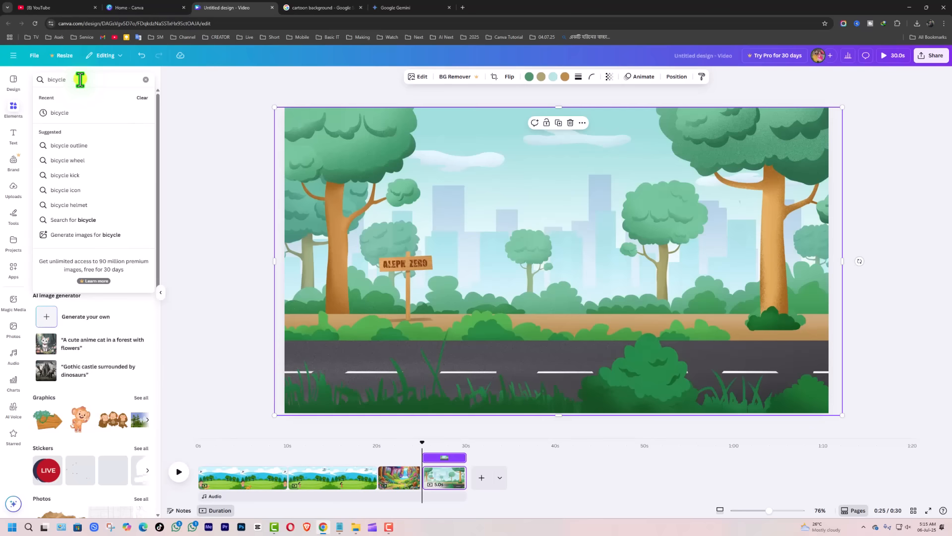
{"action": "key", "text": "Return"}
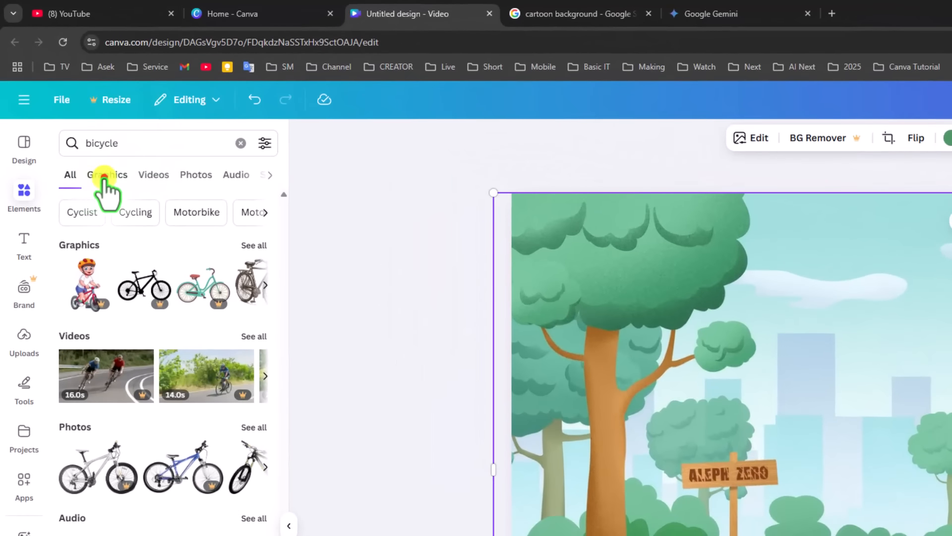
{"action": "left_click", "coordinate": [103, 177]}
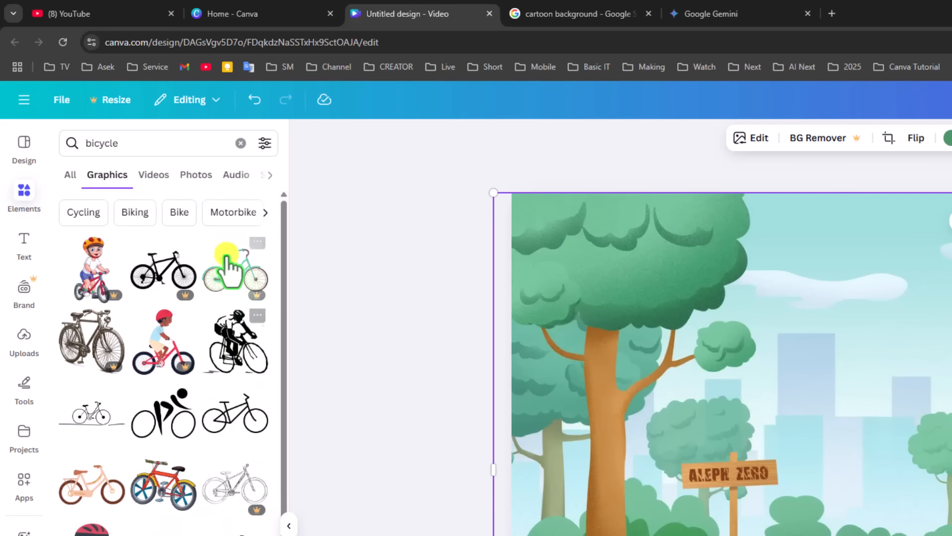
{"action": "left_click", "coordinate": [266, 143]}
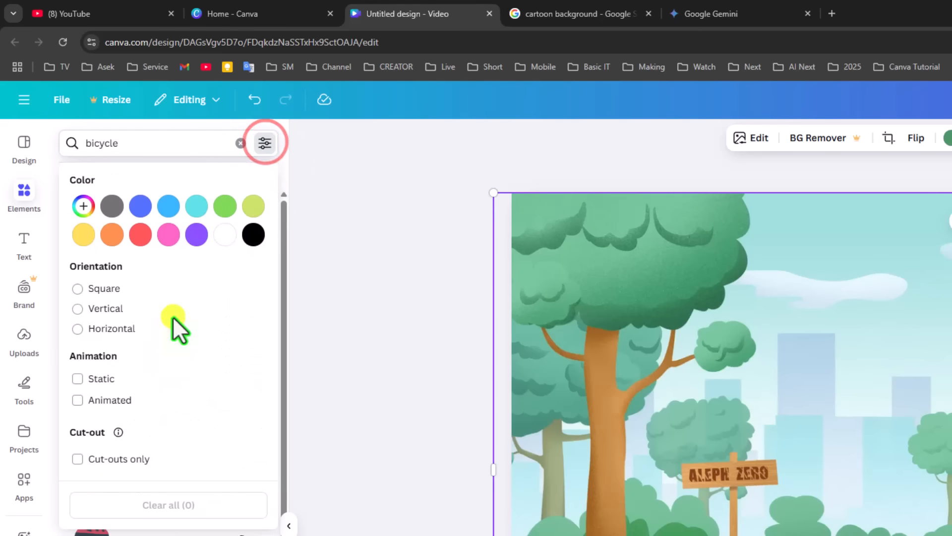
{"action": "left_click", "coordinate": [78, 400]}
{"action": "left_click", "coordinate": [362, 360]}
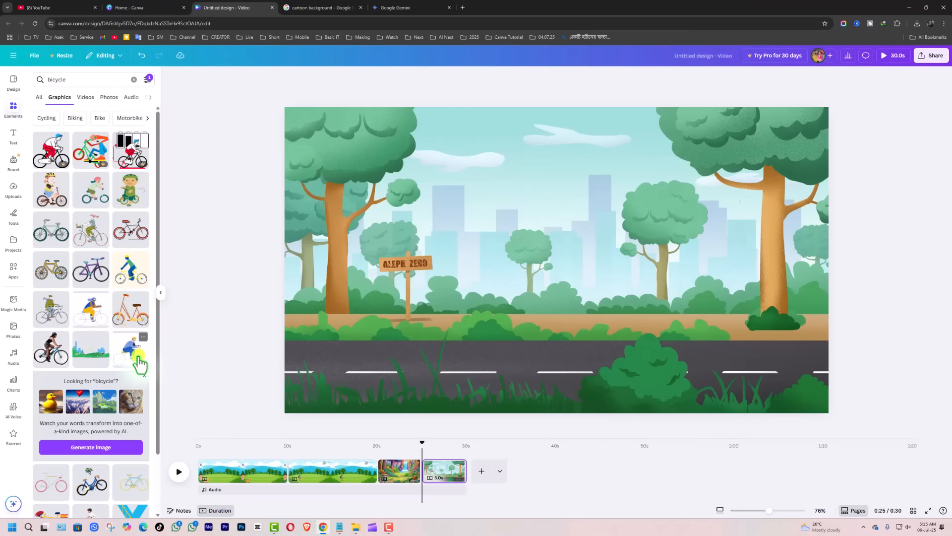
Step: Insert the animated cyclist with the striped yellow helmet, try the pink-helmeted cyclist beside it and delete the pink-helmeted one
{"action": "left_click", "coordinate": [54, 198]}
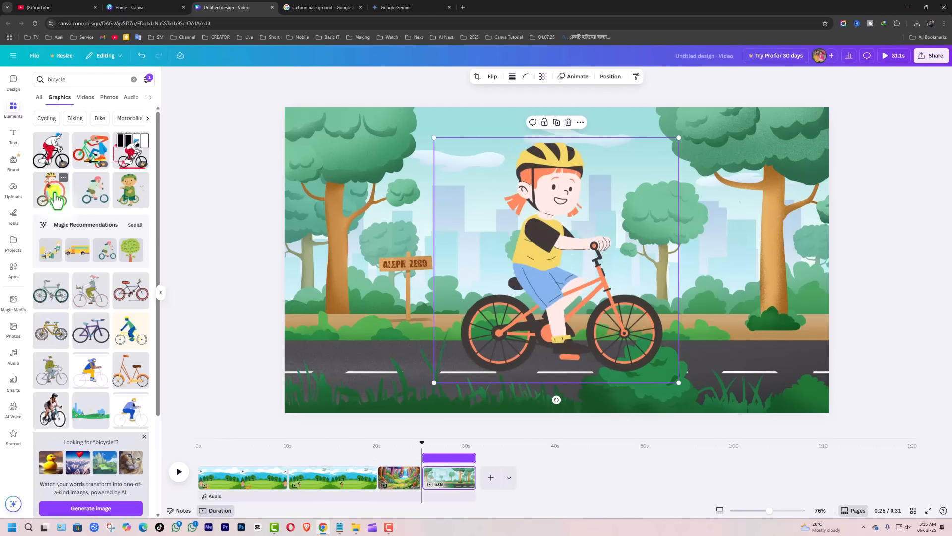
{"action": "left_click", "coordinate": [97, 199]}
{"action": "left_click_drag", "start_coordinate": [567, 259], "coordinate": [376, 262]}
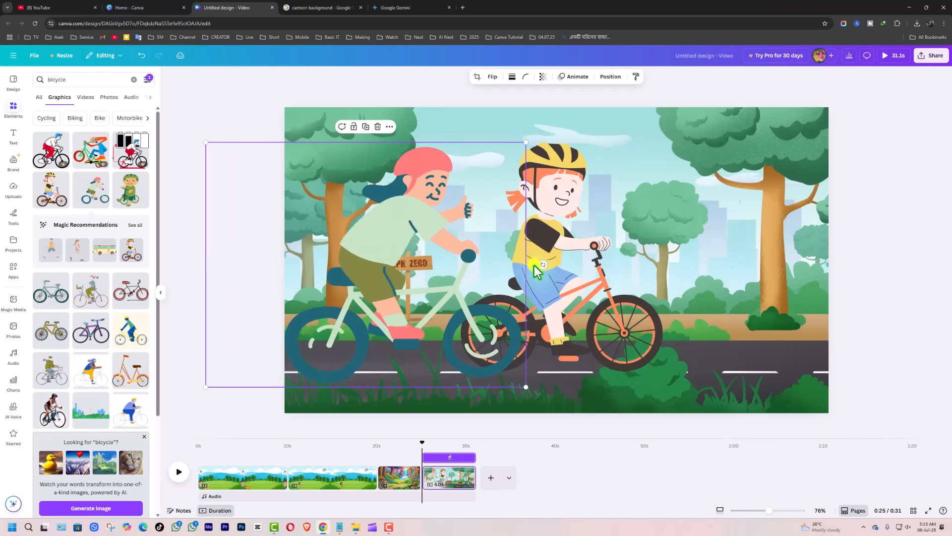
{"action": "left_click_drag", "start_coordinate": [552, 243], "coordinate": [615, 243]}
{"action": "left_click", "coordinate": [437, 209]}
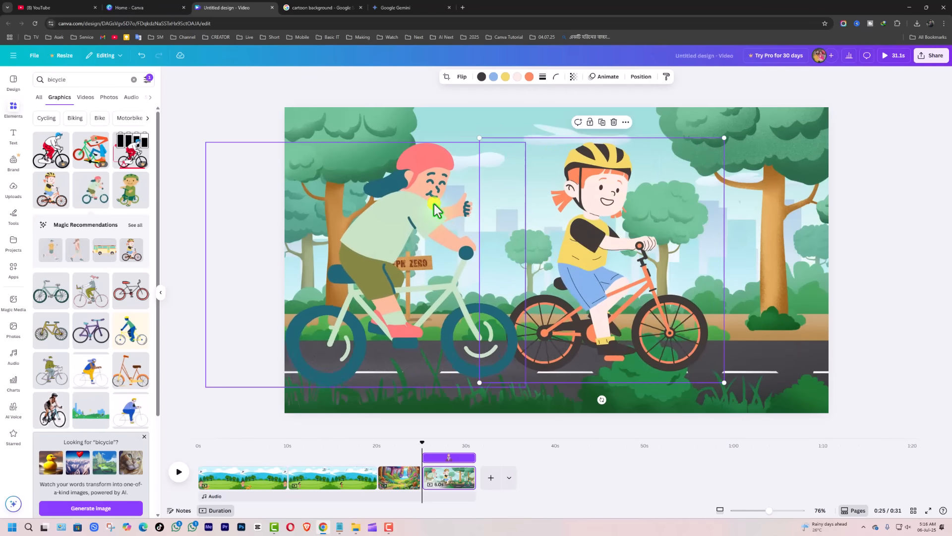
{"action": "left_click", "coordinate": [386, 211]}
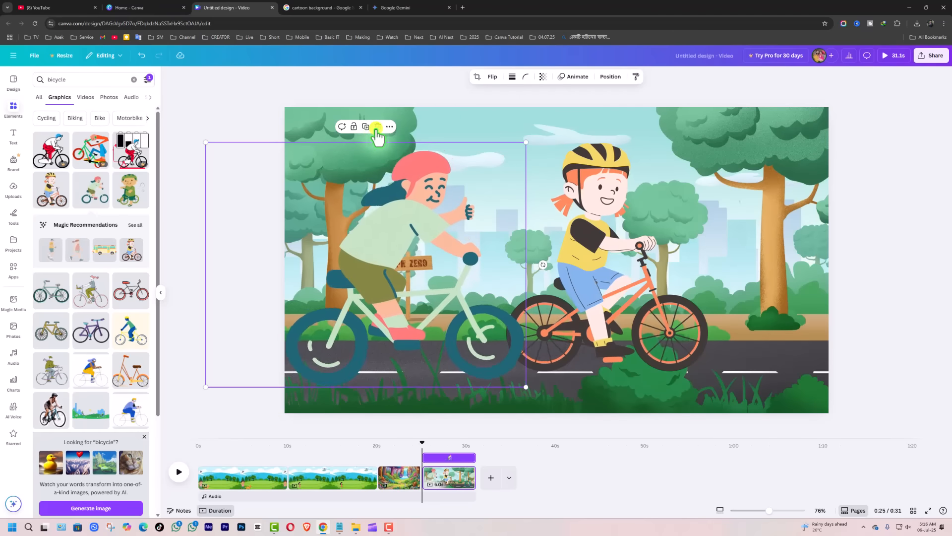
{"action": "left_click", "coordinate": [377, 127]}
Step: Move the yellow-helmeted cyclist to the left part of the road and shrink it to about half its size
{"action": "left_click", "coordinate": [592, 223]}
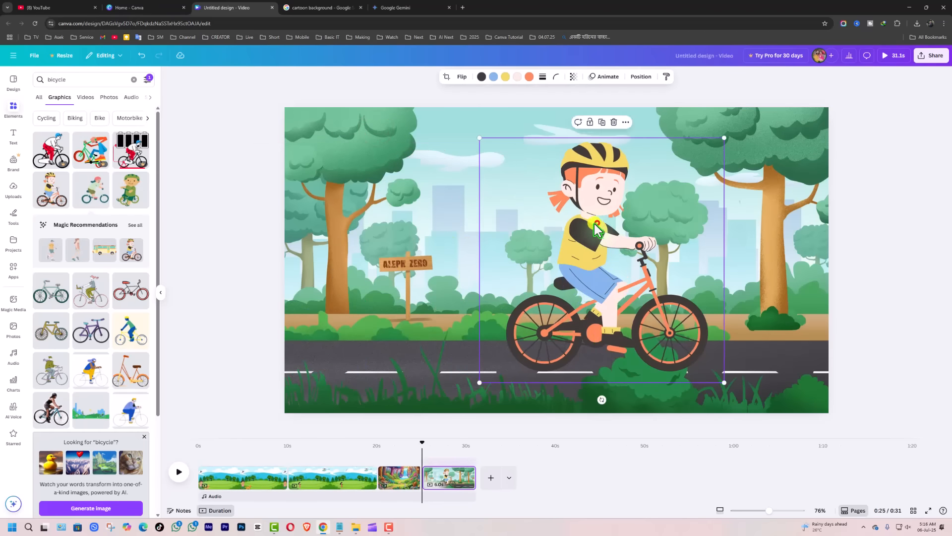
{"action": "left_click_drag", "start_coordinate": [593, 223], "coordinate": [444, 223]}
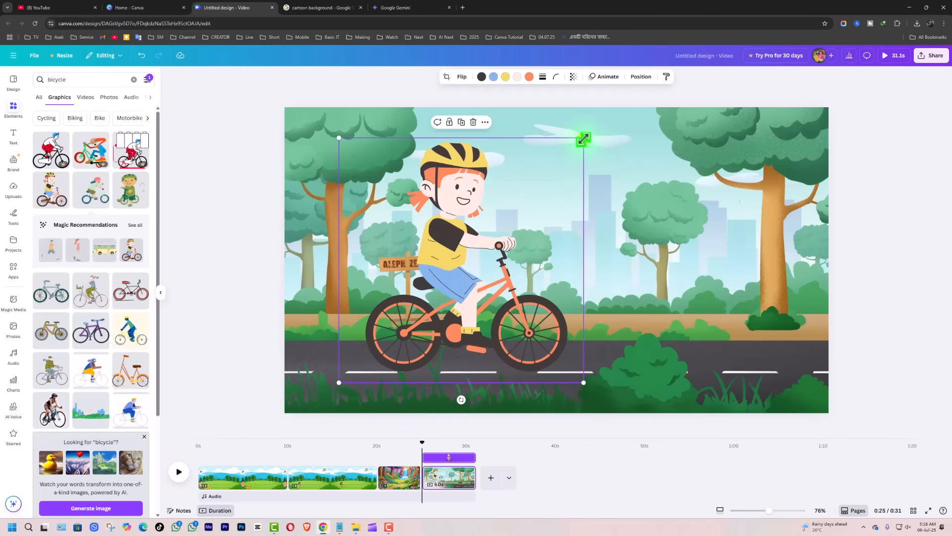
{"action": "left_click_drag", "start_coordinate": [584, 139], "coordinate": [453, 250]}
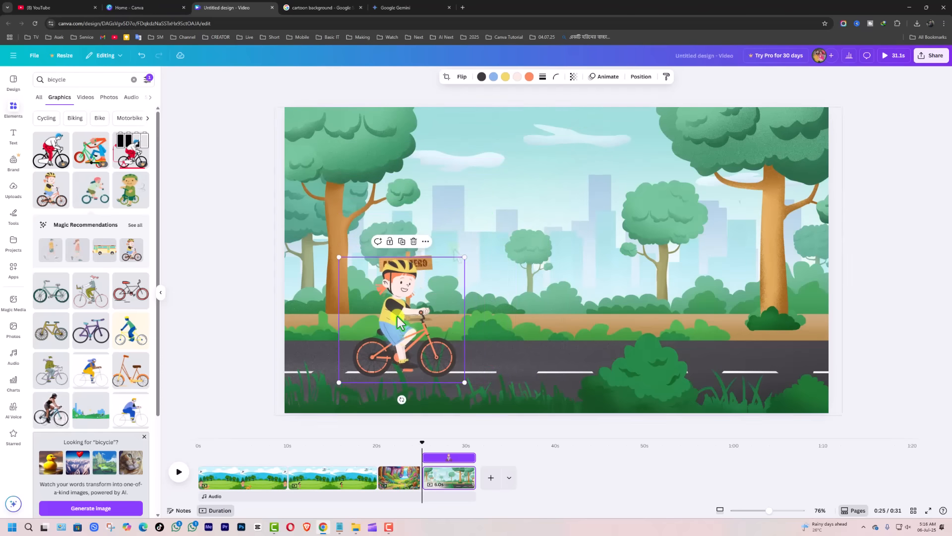
Step: Move the yellow-helmeted cyclist to the road's left end and create a custom animation path straight across the road past the page's right edge
{"action": "left_click_drag", "start_coordinate": [398, 322], "coordinate": [337, 312]}
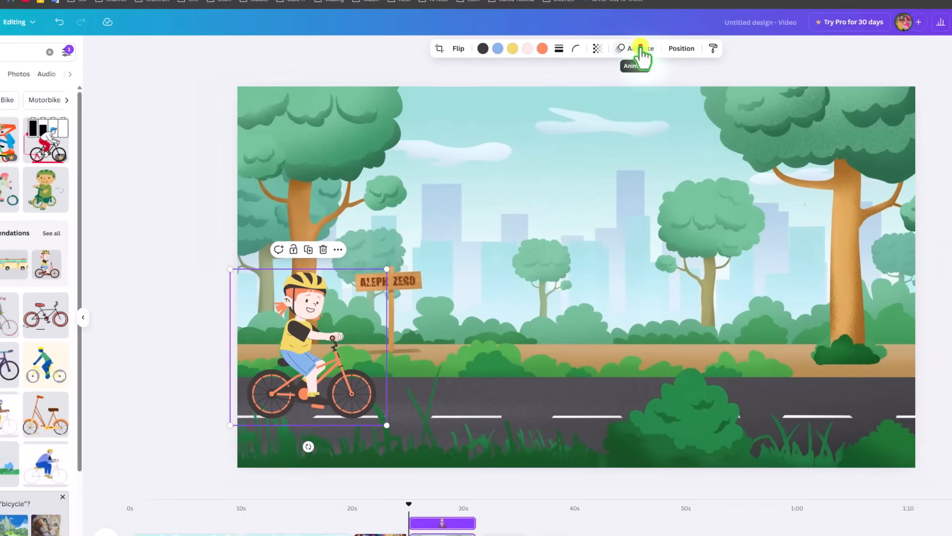
{"action": "left_click", "coordinate": [675, 20]}
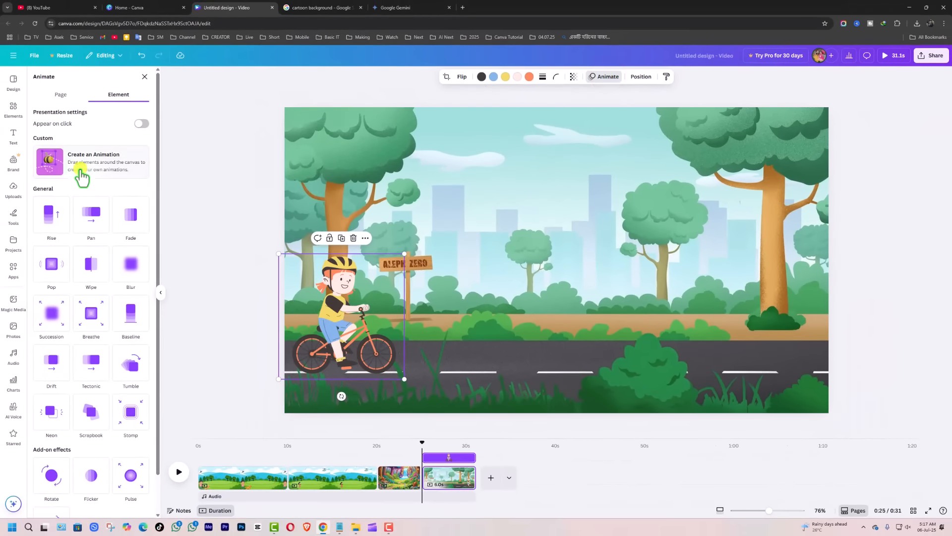
{"action": "left_click", "coordinate": [99, 160]}
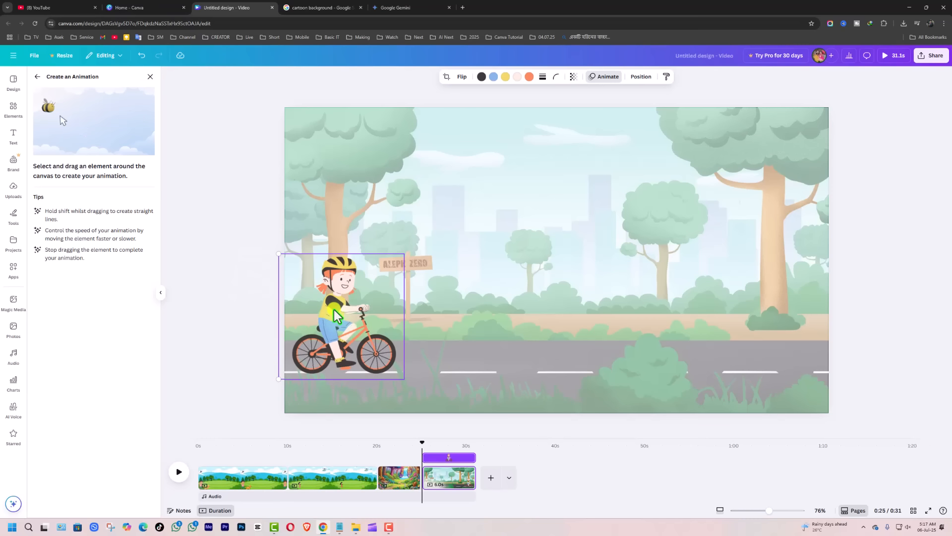
{"action": "left_click_drag", "start_coordinate": [335, 306], "coordinate": [882, 346]}
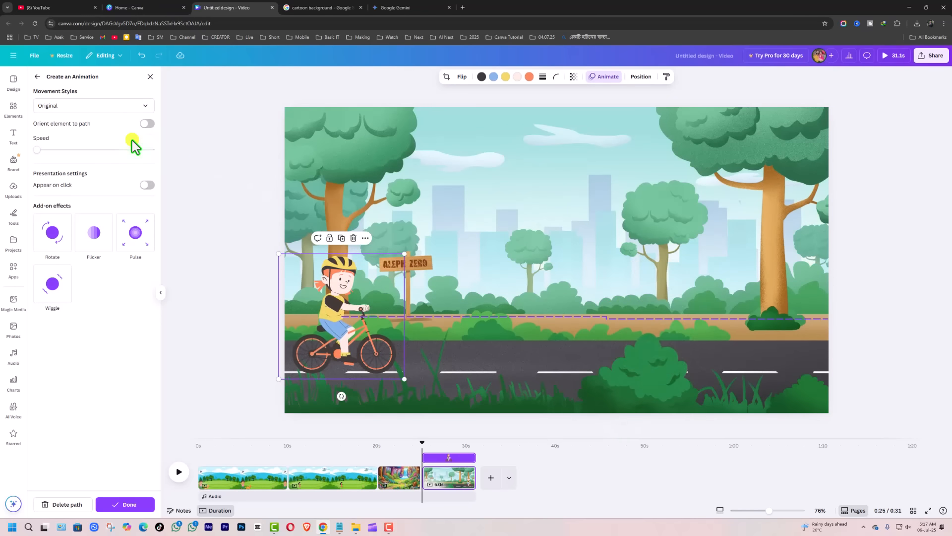
Step: Try the Smooth movement style at the slowest speed on the cyclist's path and set the style back to Original
{"action": "left_click", "coordinate": [124, 106]}
{"action": "left_click", "coordinate": [52, 142]}
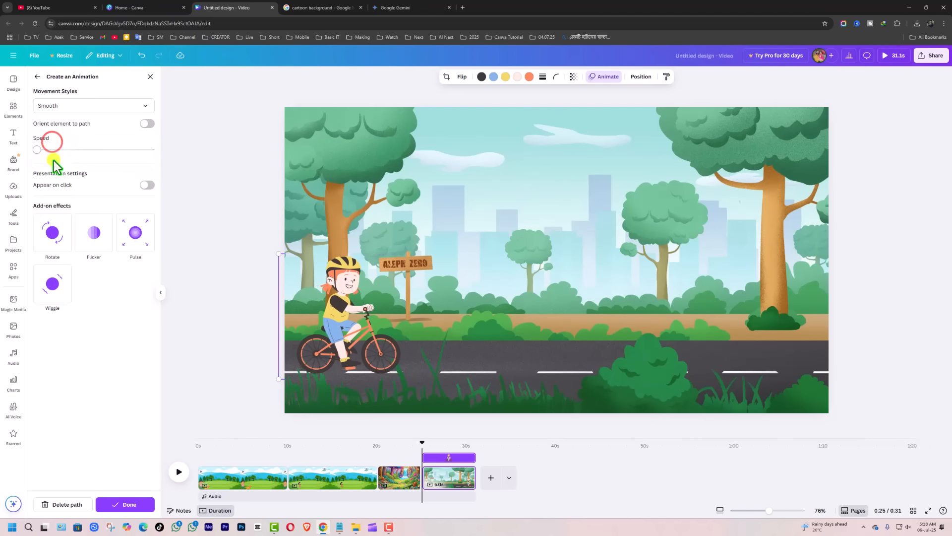
{"action": "mouse_move", "coordinate": [36, 149]}
{"action": "left_mouse_down"}
{"action": "mouse_move", "coordinate": [127, 150]}
{"action": "mouse_move", "coordinate": [21, 152]}
{"action": "left_mouse_up"}
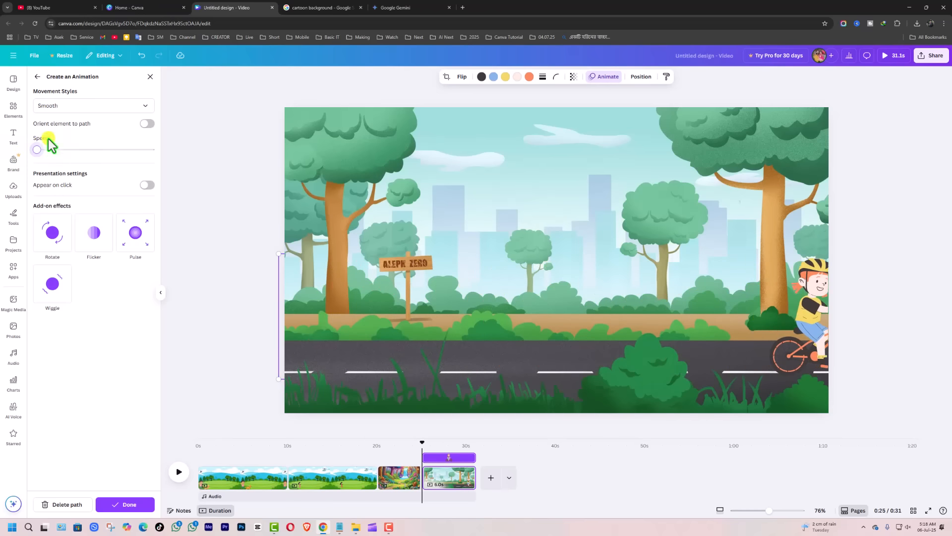
{"action": "left_click", "coordinate": [137, 104]}
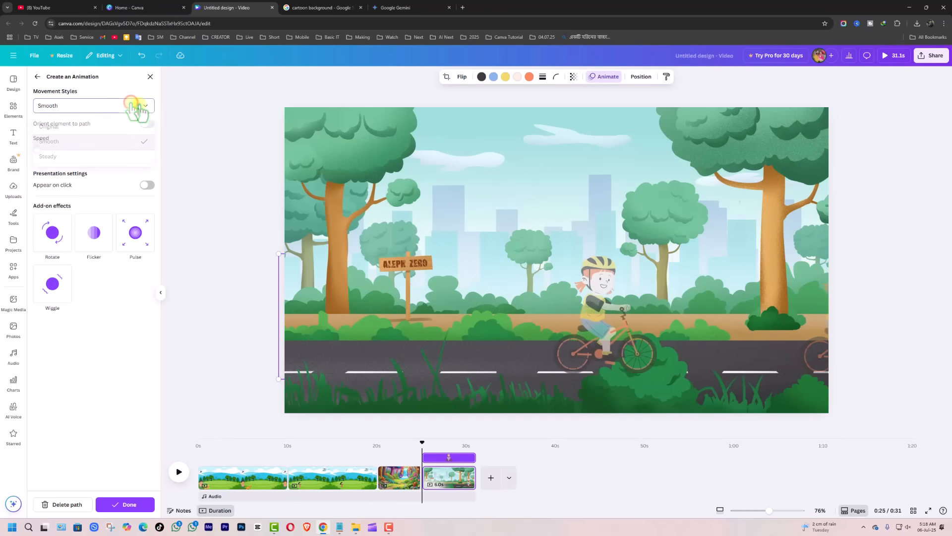
{"action": "left_click", "coordinate": [59, 128]}
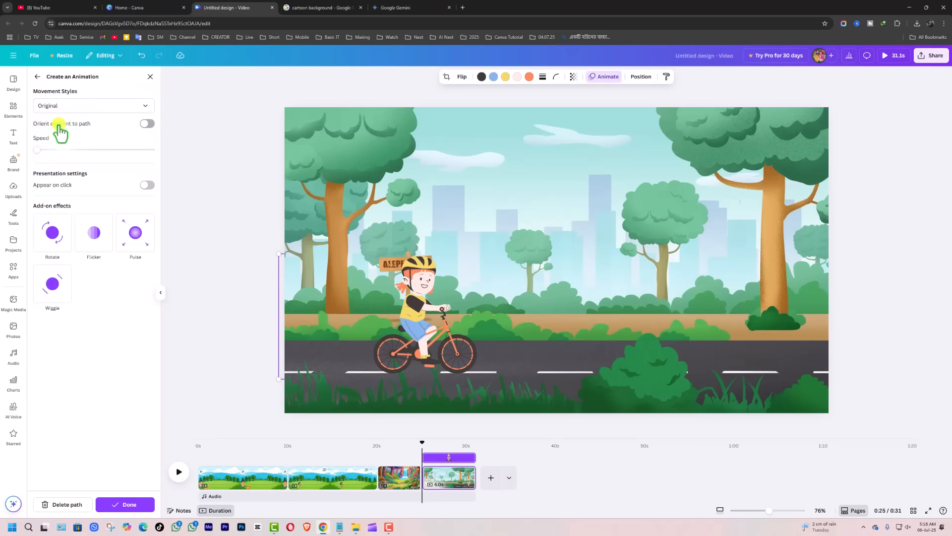
Step: Delete the forest page with the waterfall, rabbits and squirrels from the video
{"action": "left_click", "coordinate": [419, 443]}
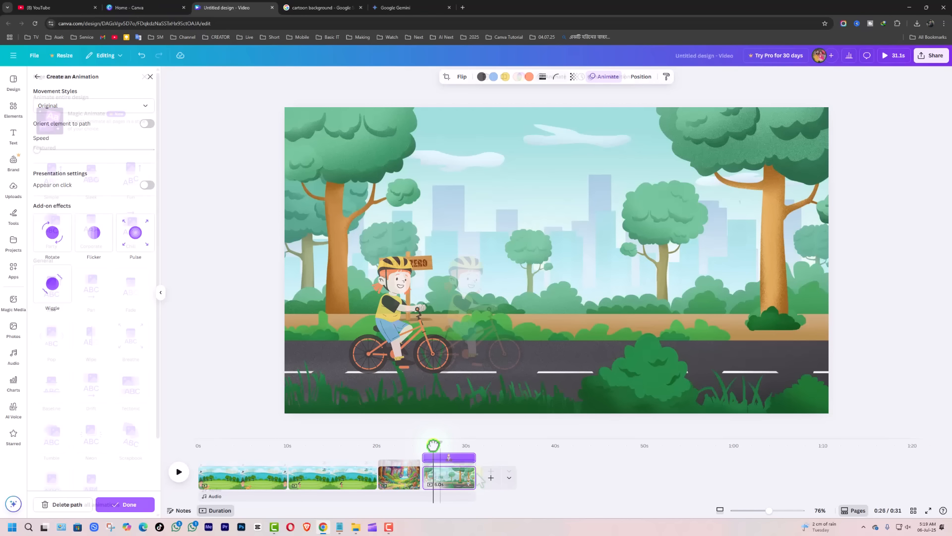
{"action": "left_click", "coordinate": [400, 471]}
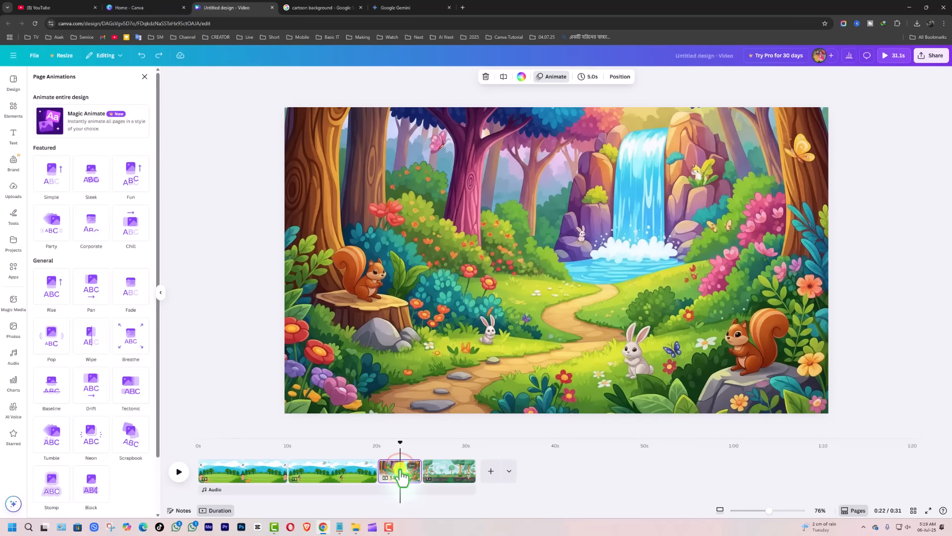
{"action": "key", "text": "Delete"}
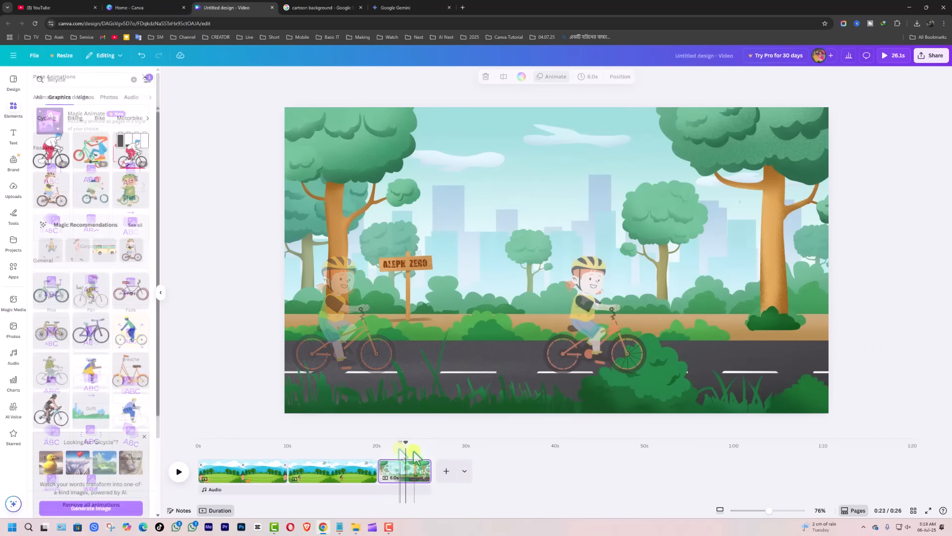
Step: Return to the start of the timeline and play the remaining pages to check the cuts between them
{"action": "left_click_drag", "start_coordinate": [406, 443], "coordinate": [164, 458]}
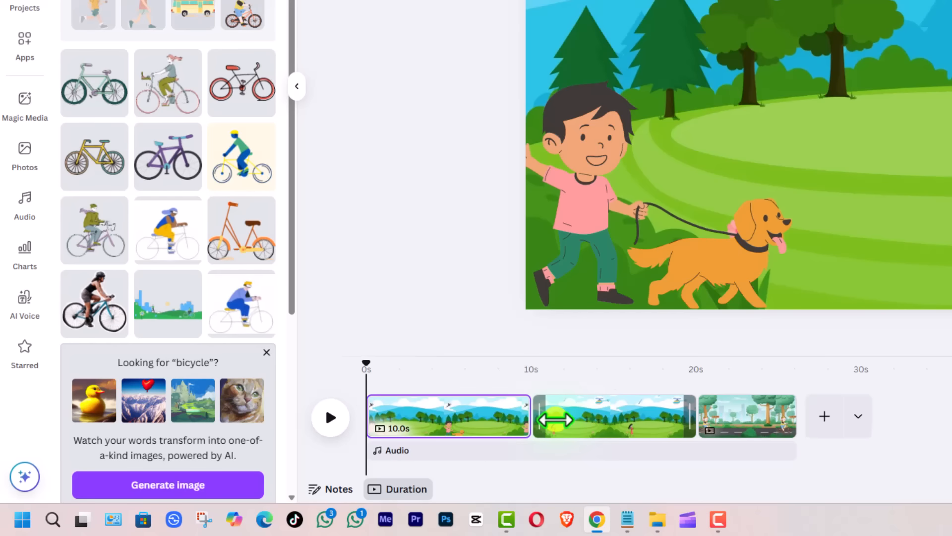
{"action": "mouse_move", "coordinate": [533, 419]}
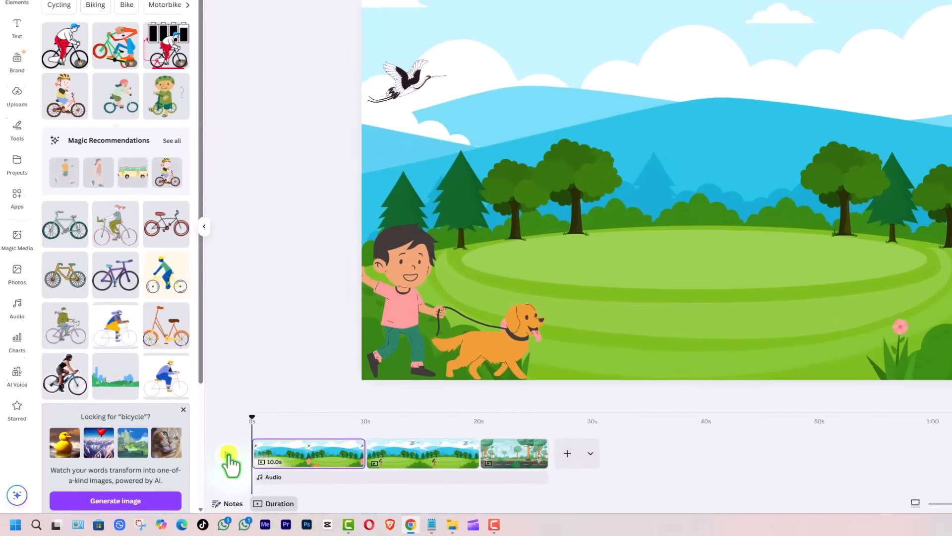
{"action": "left_click", "coordinate": [228, 454]}
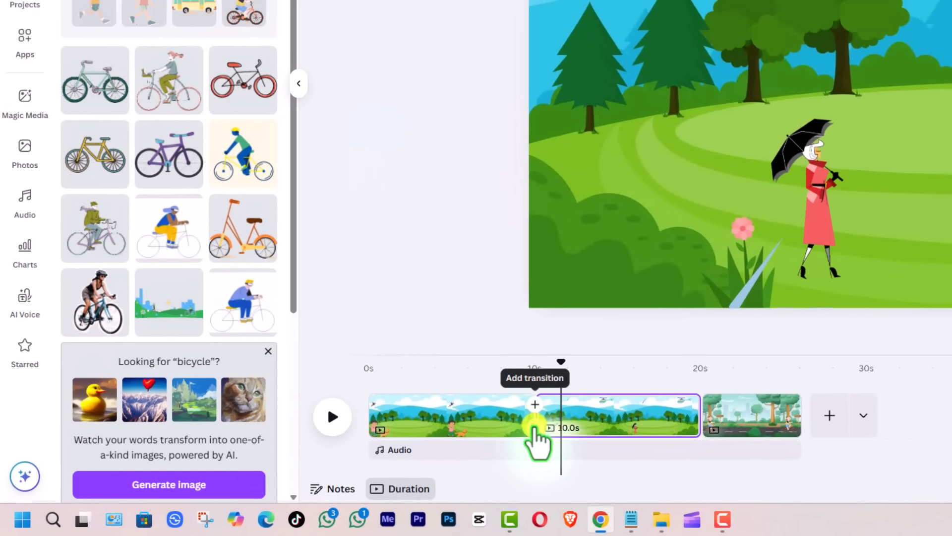
Step: Add the Flow transition between the first and second pages and between the second and third pages
{"action": "left_click", "coordinate": [536, 425]}
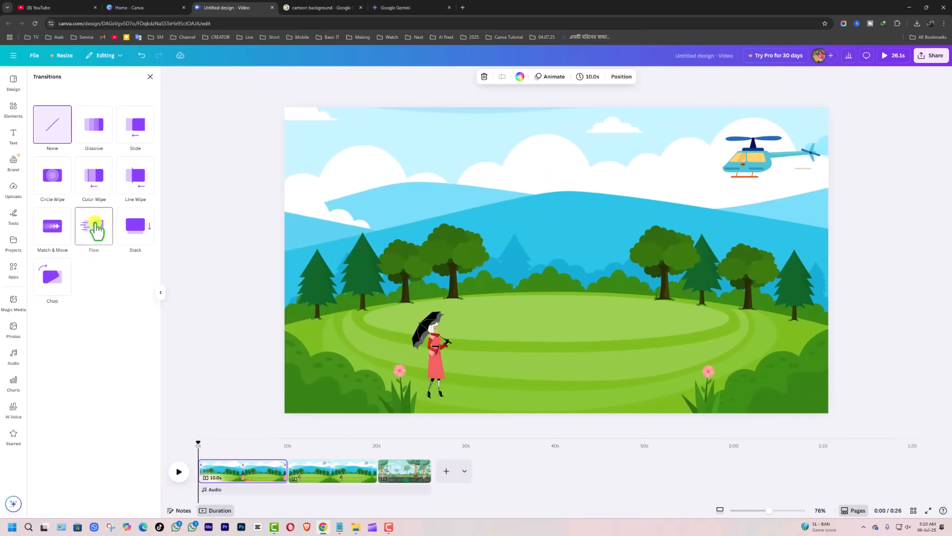
{"action": "left_click", "coordinate": [95, 230]}
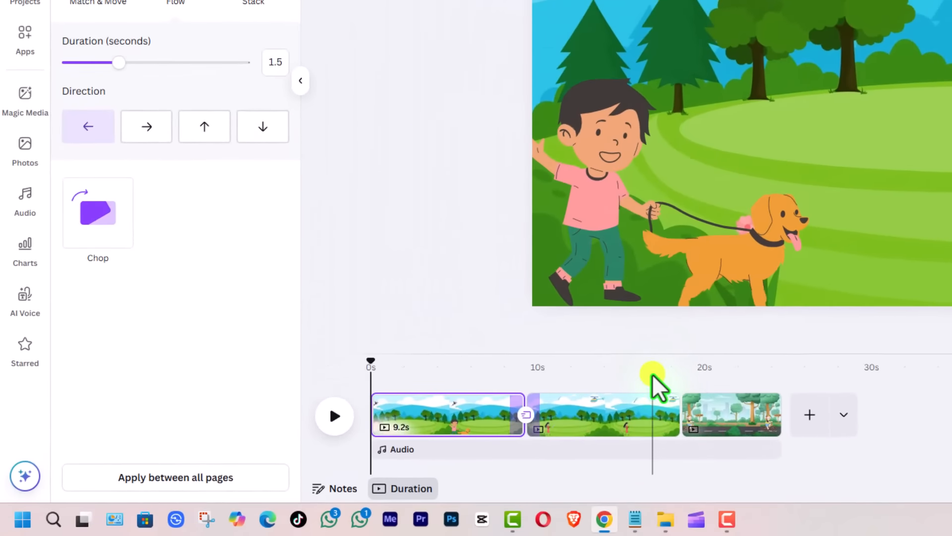
{"action": "mouse_move", "coordinate": [680, 436]}
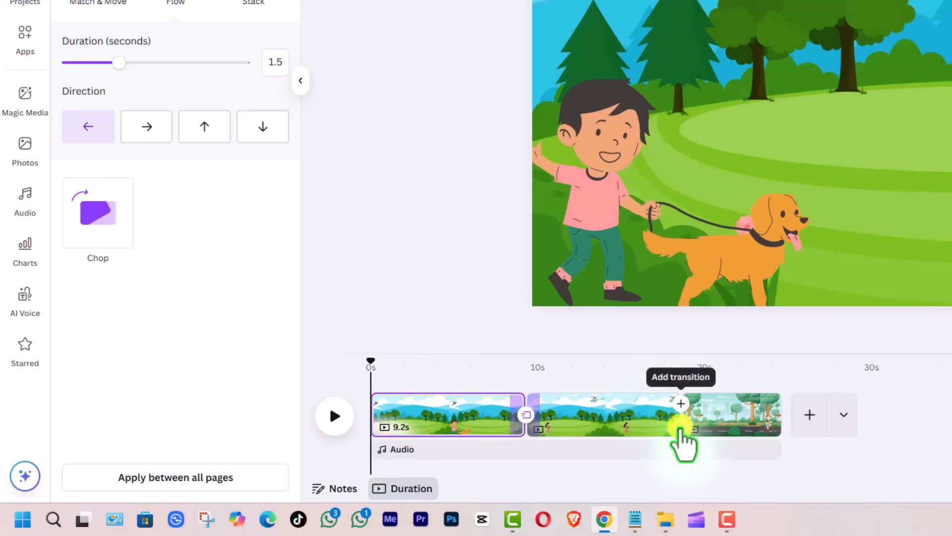
{"action": "left_click", "coordinate": [680, 427]}
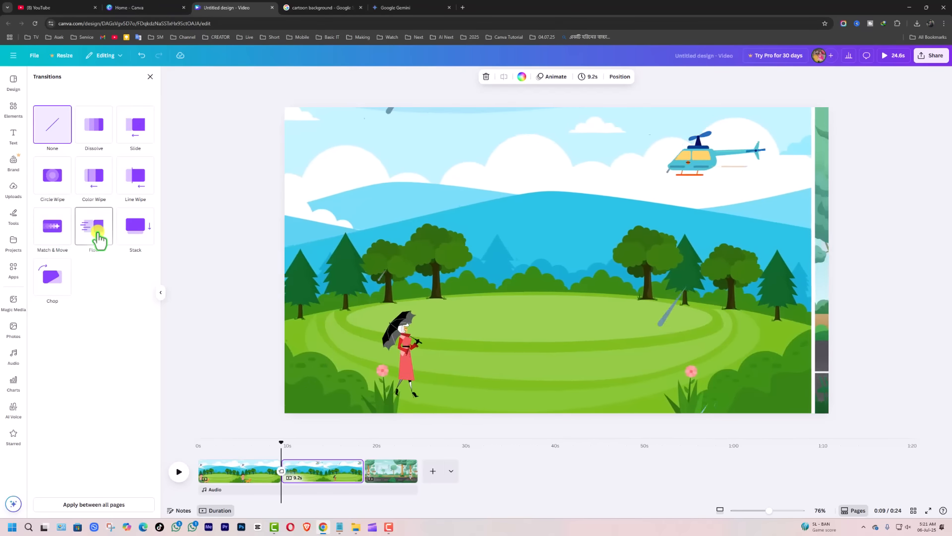
{"action": "left_click", "coordinate": [98, 237]}
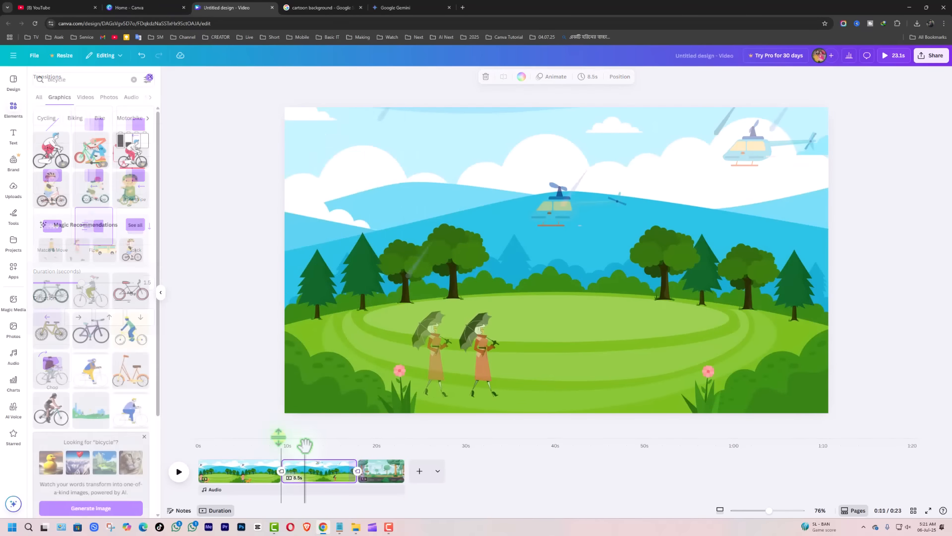
Step: Play the whole video from the beginning to check the Flow transitions
{"action": "left_click_drag", "start_coordinate": [304, 445], "coordinate": [184, 441]}
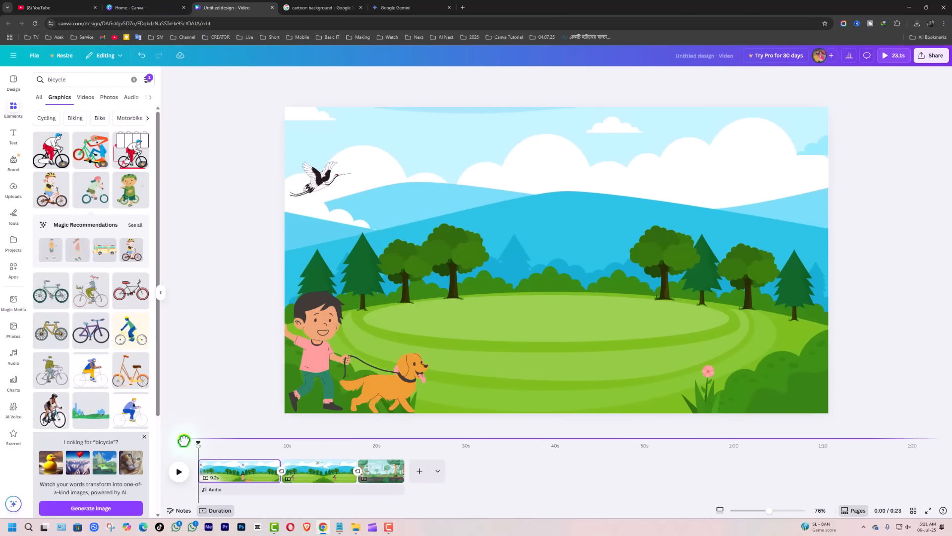
{"action": "left_click", "coordinate": [180, 473]}
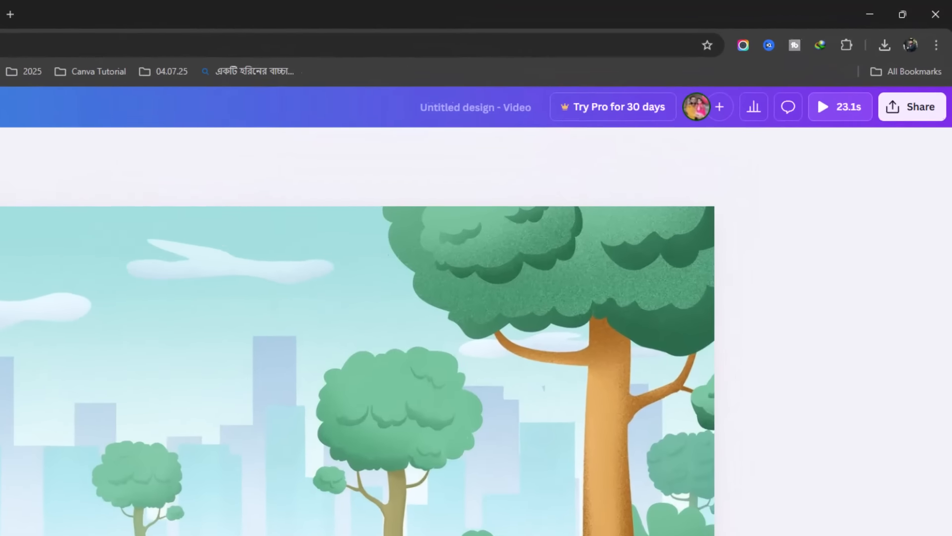
Step: Download pages 1-3 as a 1080p MP4 video and open the downloaded file from the Video folder in Downloads
{"action": "left_click", "coordinate": [916, 112]}
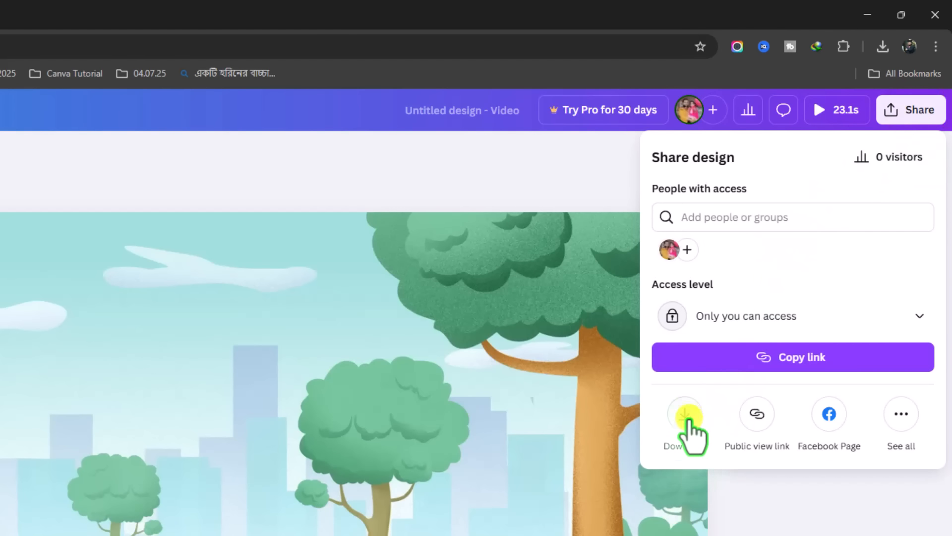
{"action": "left_click", "coordinate": [691, 406]}
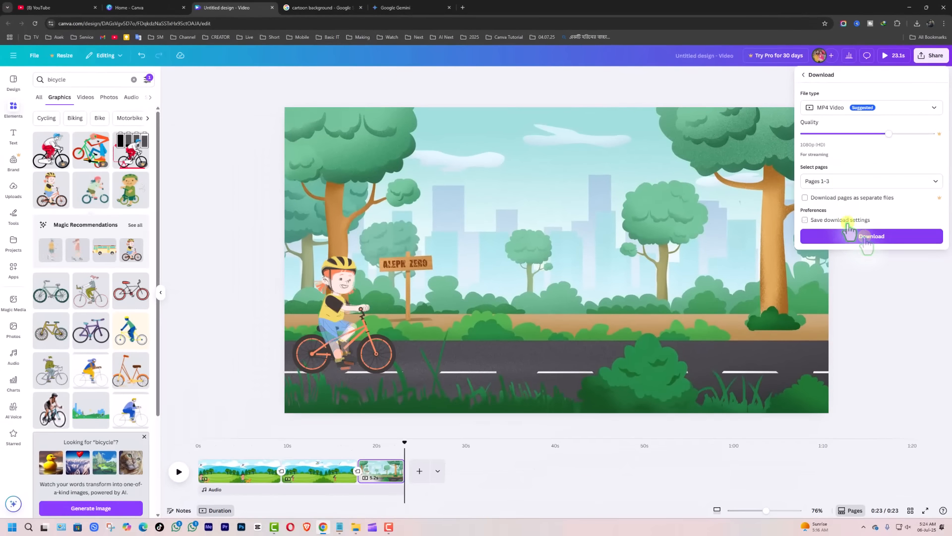
{"action": "left_click", "coordinate": [863, 235]}
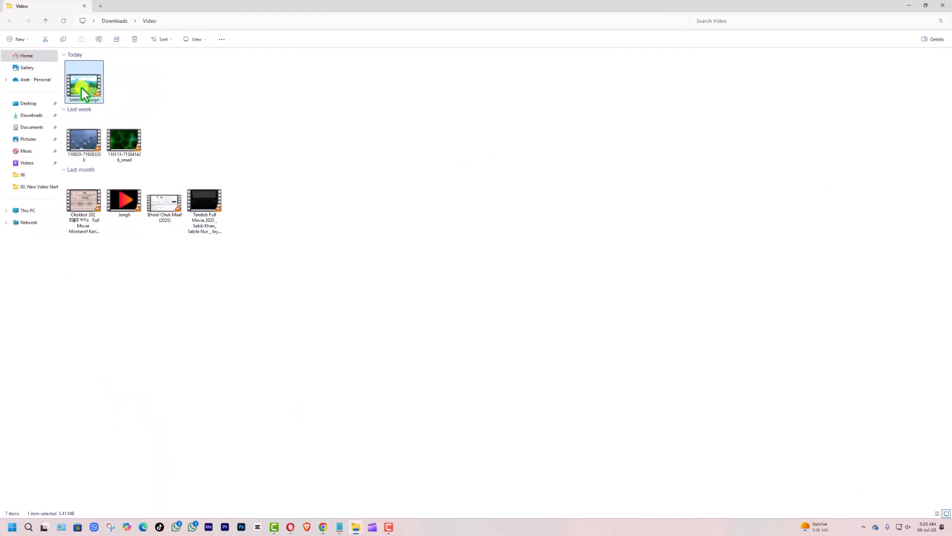
{"action": "double_click", "coordinate": [83, 88]}
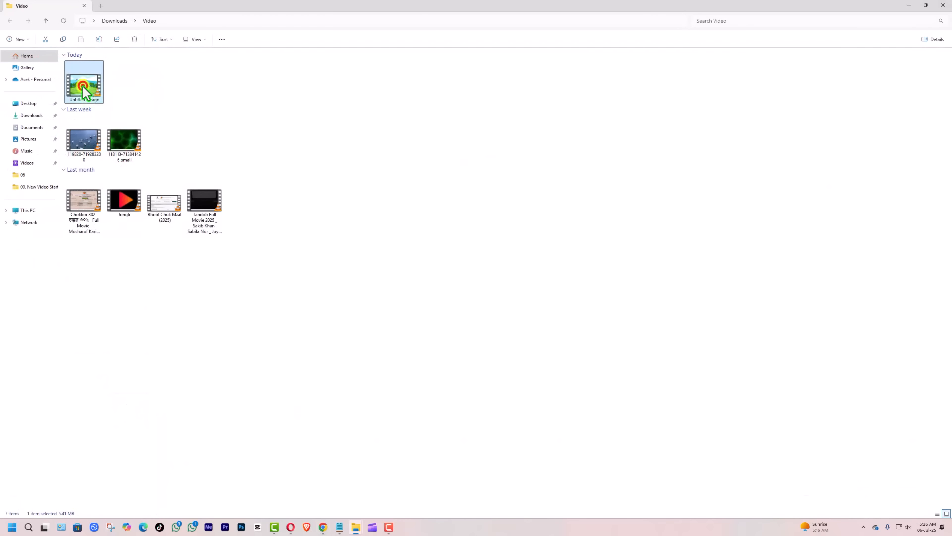